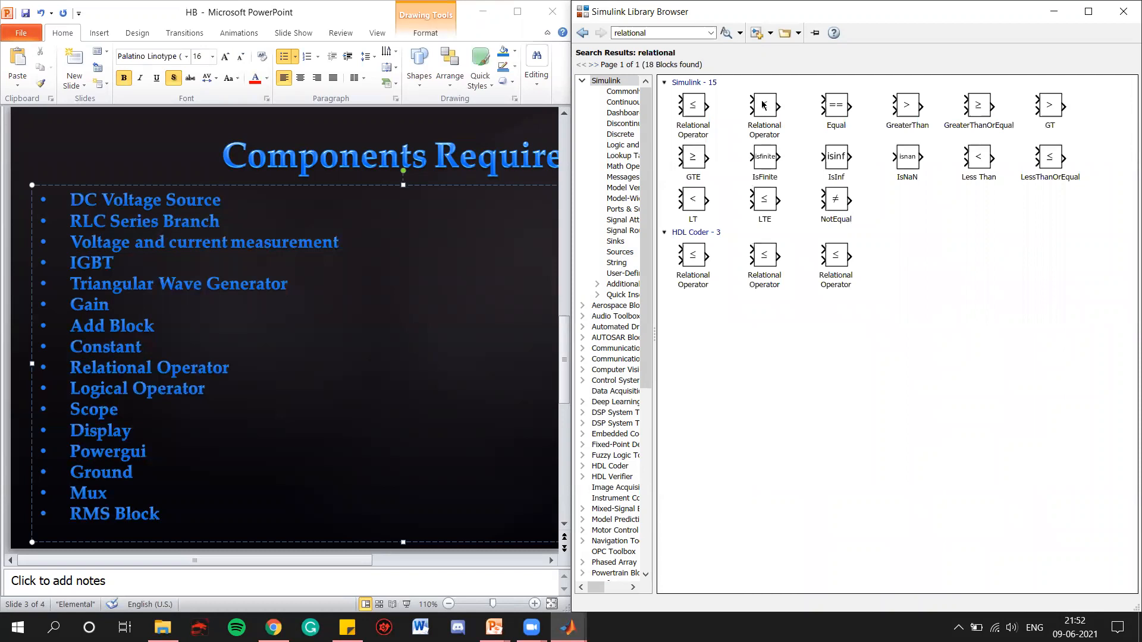
Step: Add the Relational Operator block to model HB, and find and add the Logical Operator block from the Simulink library
right_click(695, 101)
left_click(680, 58)
double_click(669, 33)
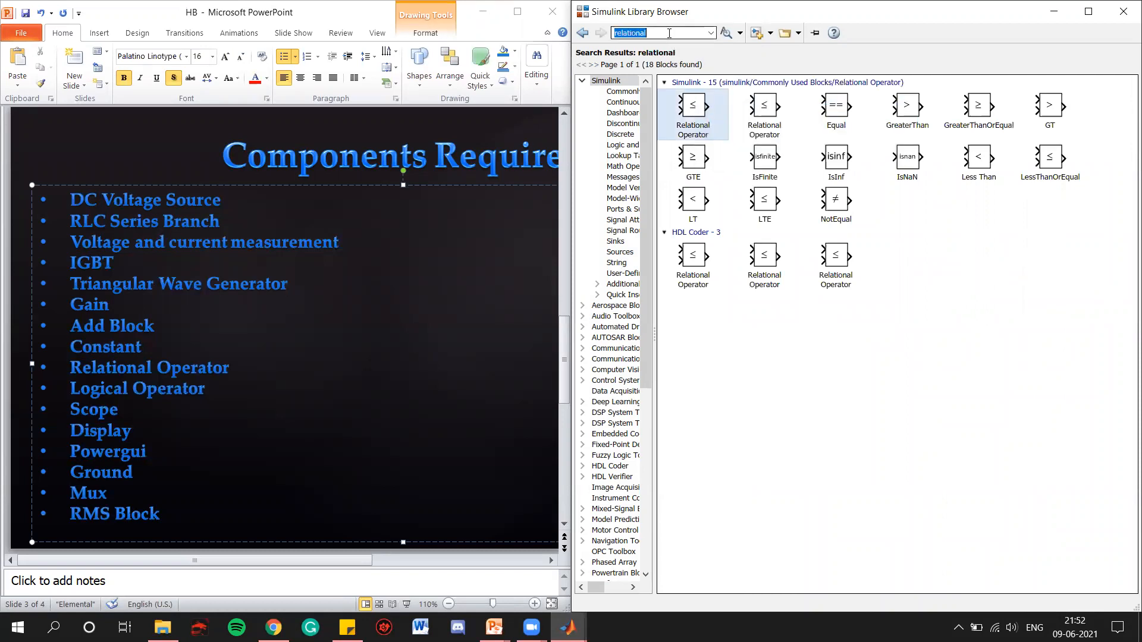
key("BackSpace")
type("logical")
key("Return")
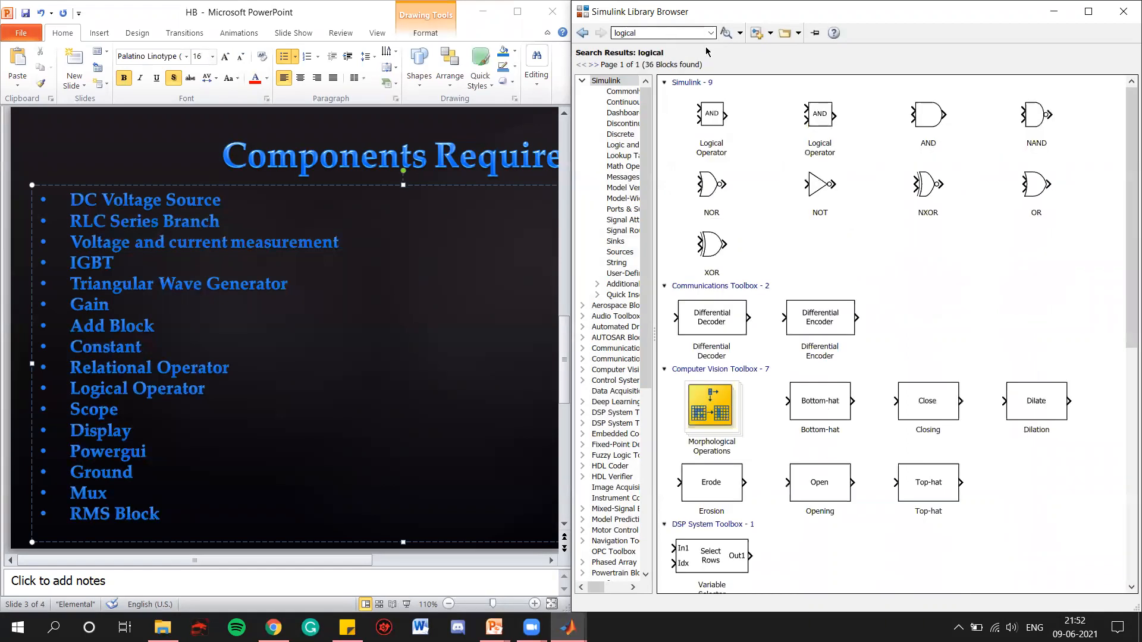
left_click(710, 115)
Step: Search the block library for "scope" and add the Simulink Scope block to model HB
left_click(681, 33)
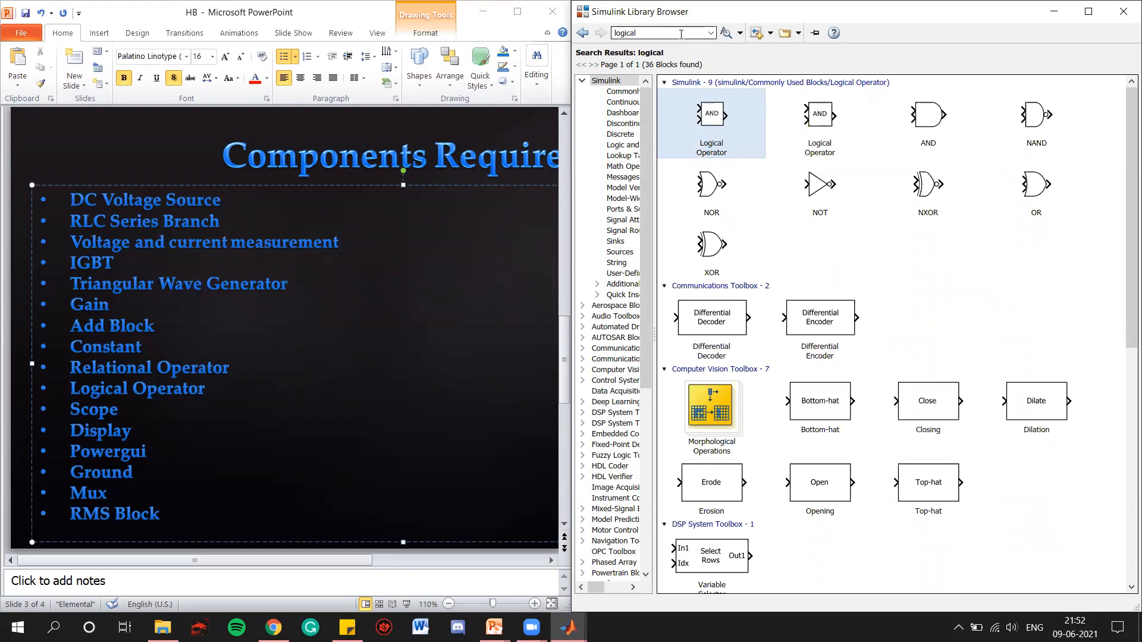
type("scope")
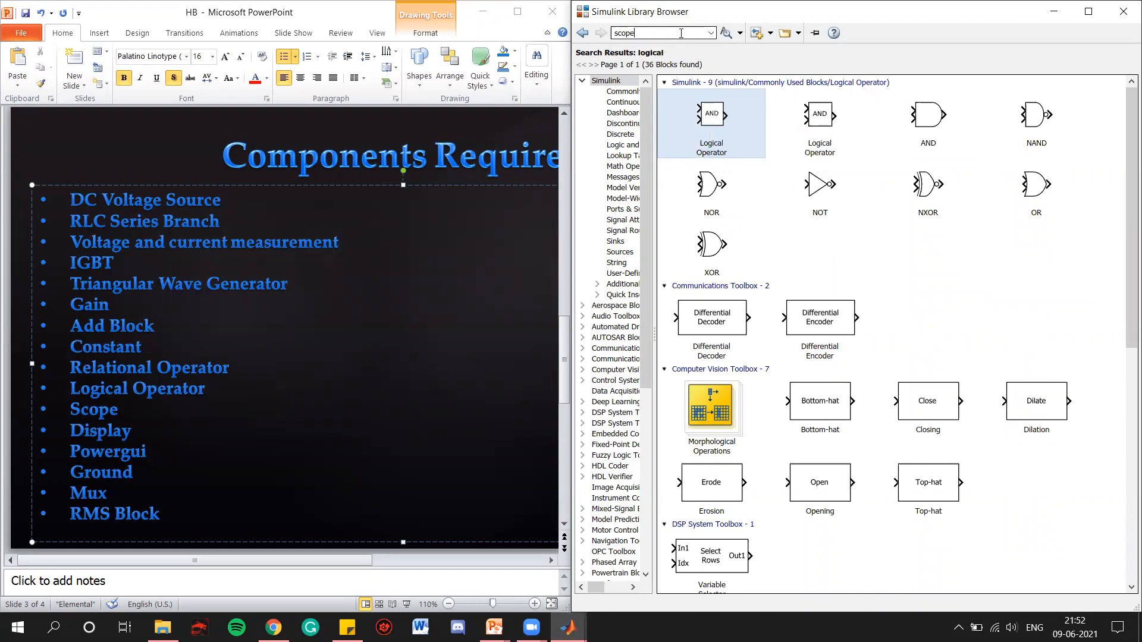
key("Return")
right_click(710, 106)
left_click(719, 113)
Step: Search the block library for "display" and add the Display block from Simulink Sinks to model HB
left_click(691, 31)
key("BackSpace")
type("display")
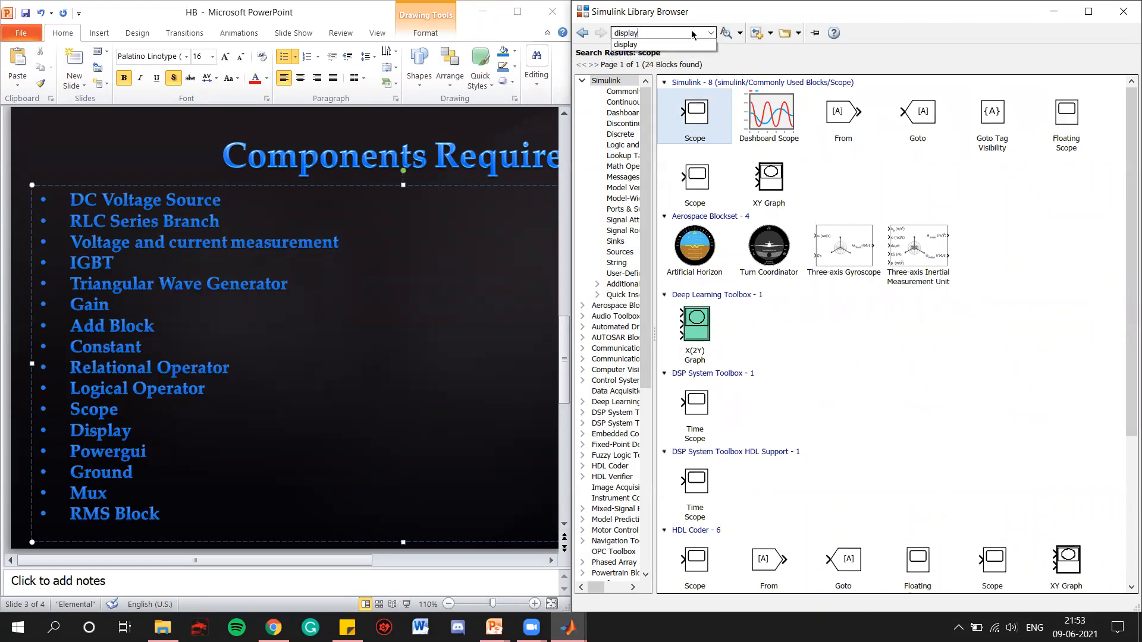
key("Return")
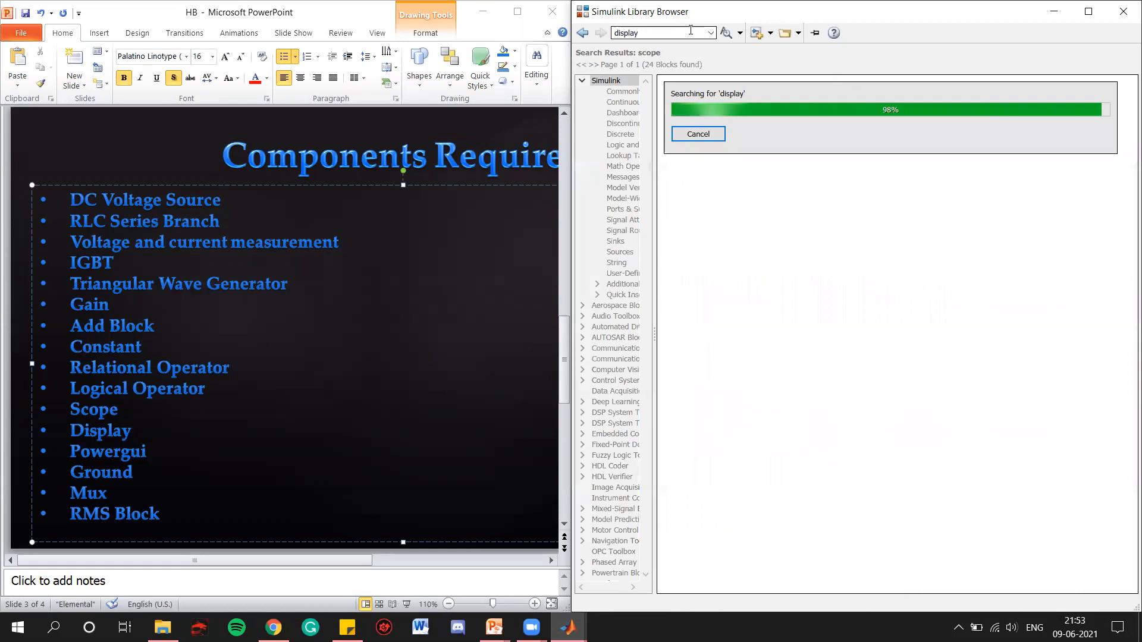
right_click(731, 125)
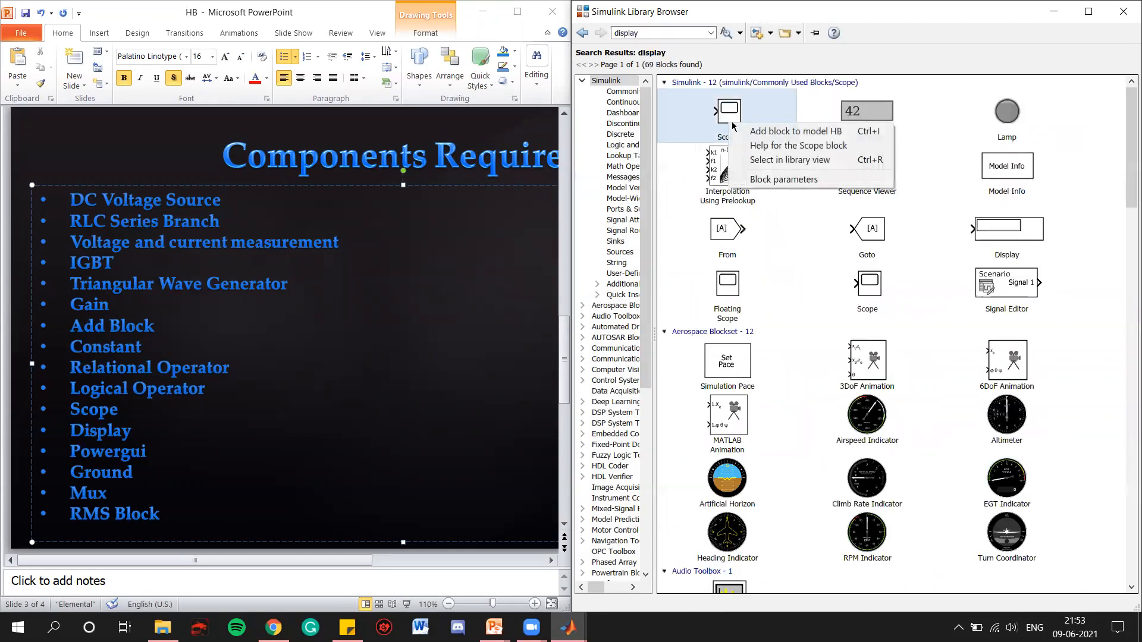
left_click(814, 223)
left_click(1007, 229)
right_click(951, 215)
left_click(988, 225)
Step: Search the block library for "powergui" and add the powergui block to model HB
double_click(644, 33)
key("BackSpace")
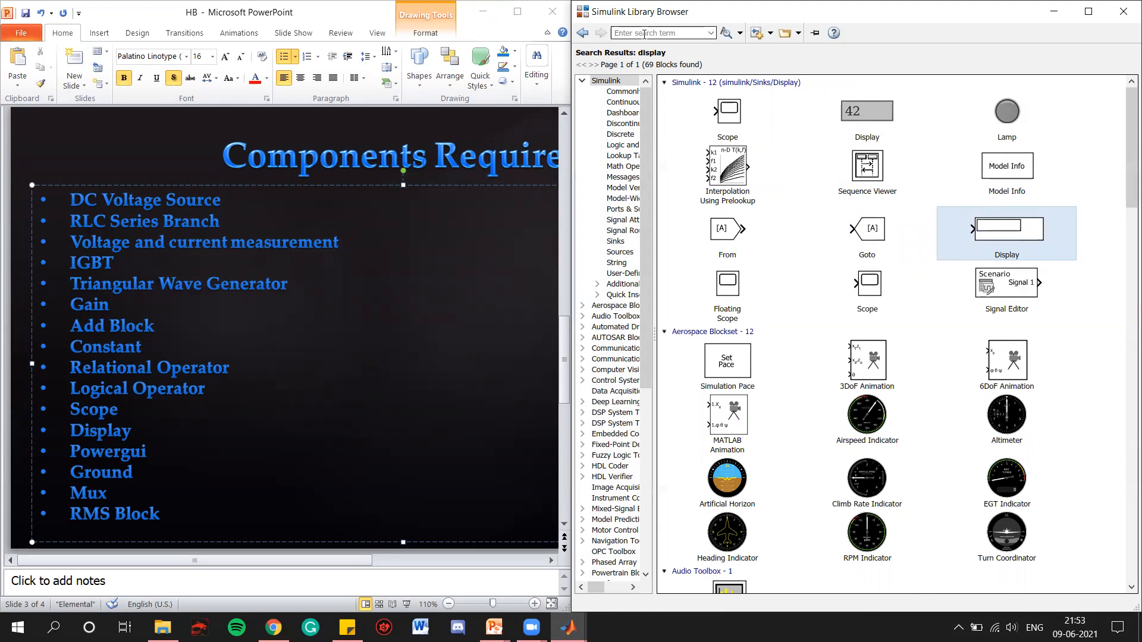
type("powergui")
key("Return")
right_click(687, 103)
left_click(692, 110)
Step: Search the block library for "ground" and add the Simscape powerlib Ground element to model HB
double_click(680, 33)
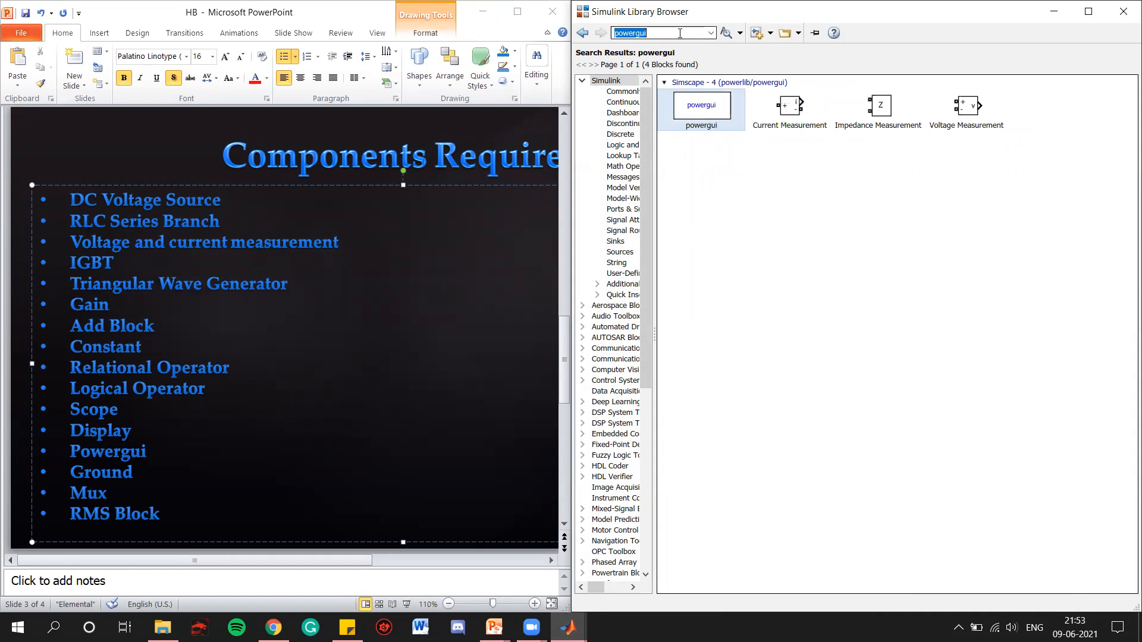
type("ground")
key("Return")
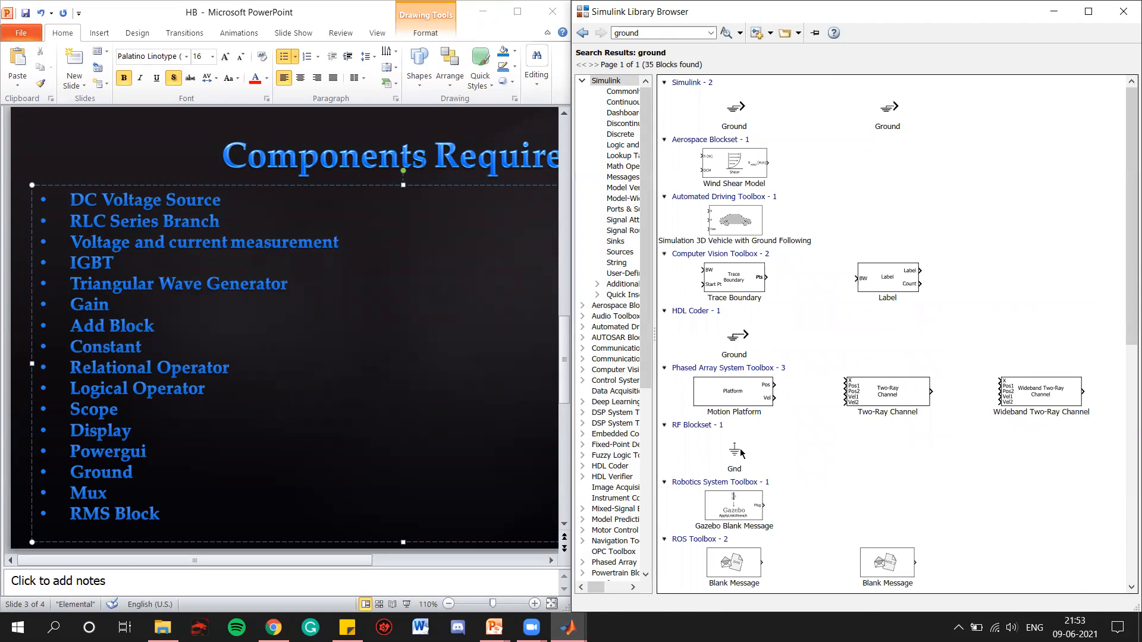
scroll(741, 454, "down", 10)
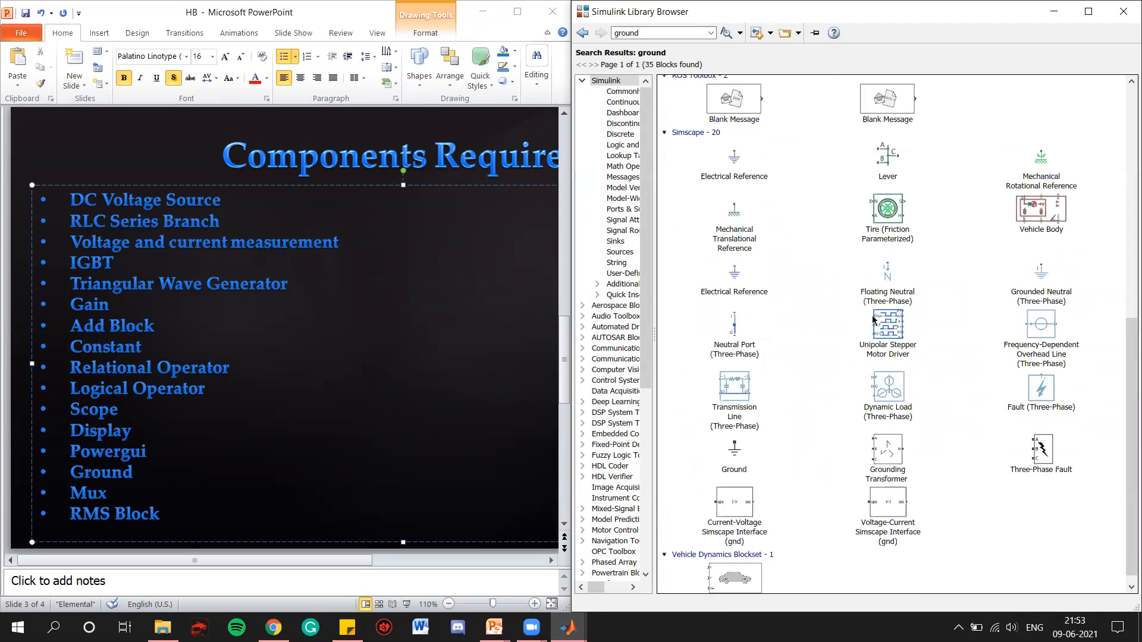
scroll(796, 351, "down", 1)
left_click(734, 445)
right_click(731, 438)
left_click(748, 423)
Step: Search the block library for "mux" and add the Simulink Mux block to model HB
double_click(686, 31)
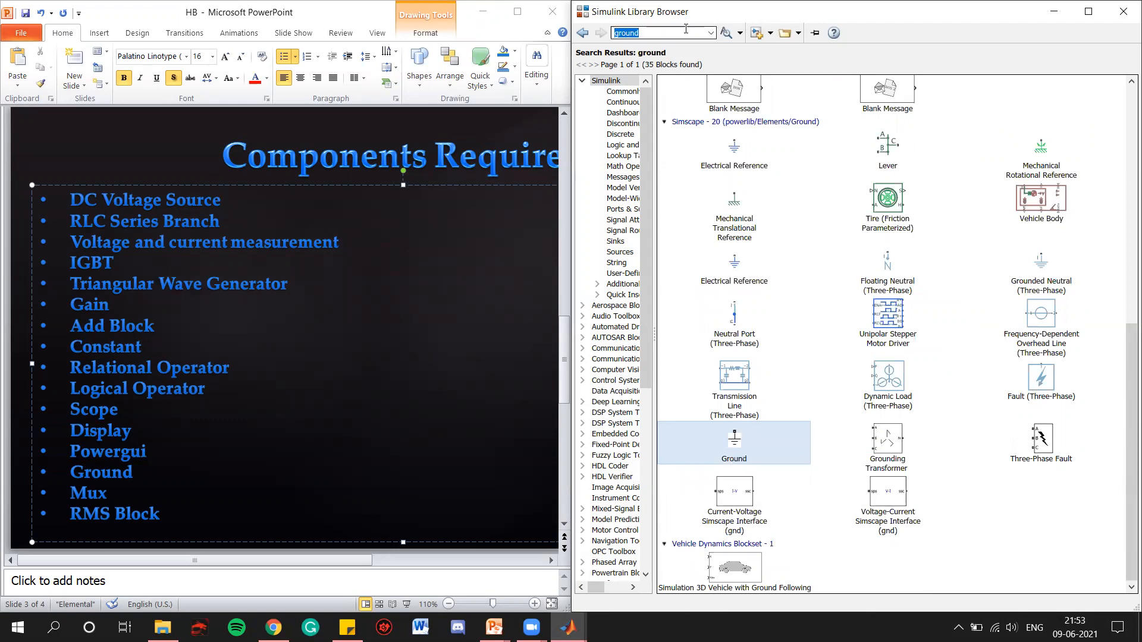
type("mux")
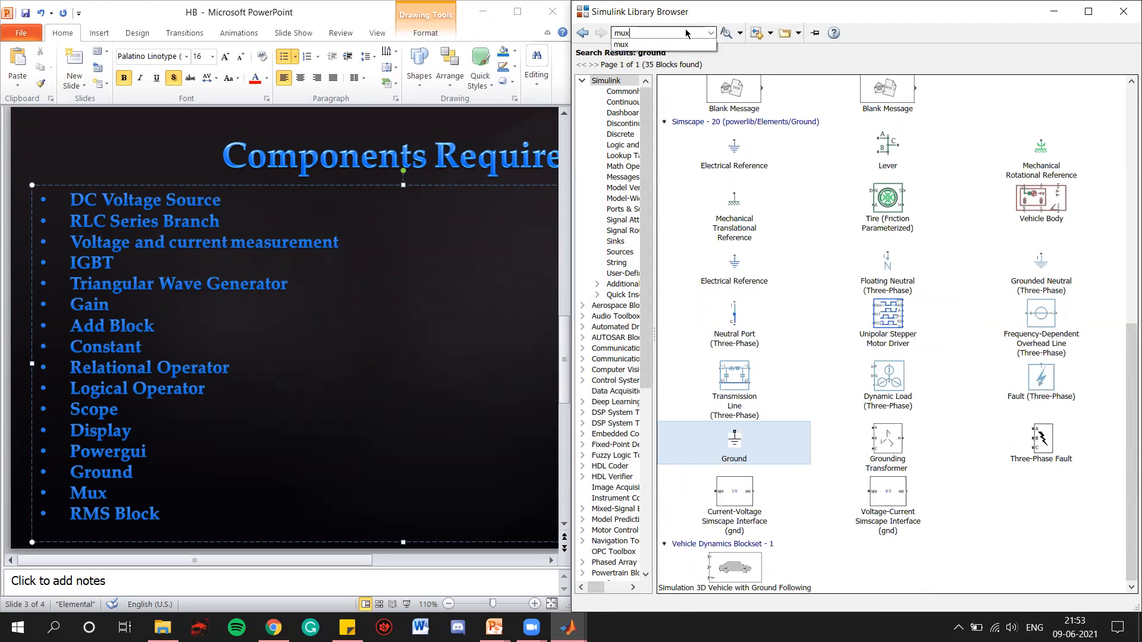
key("Return")
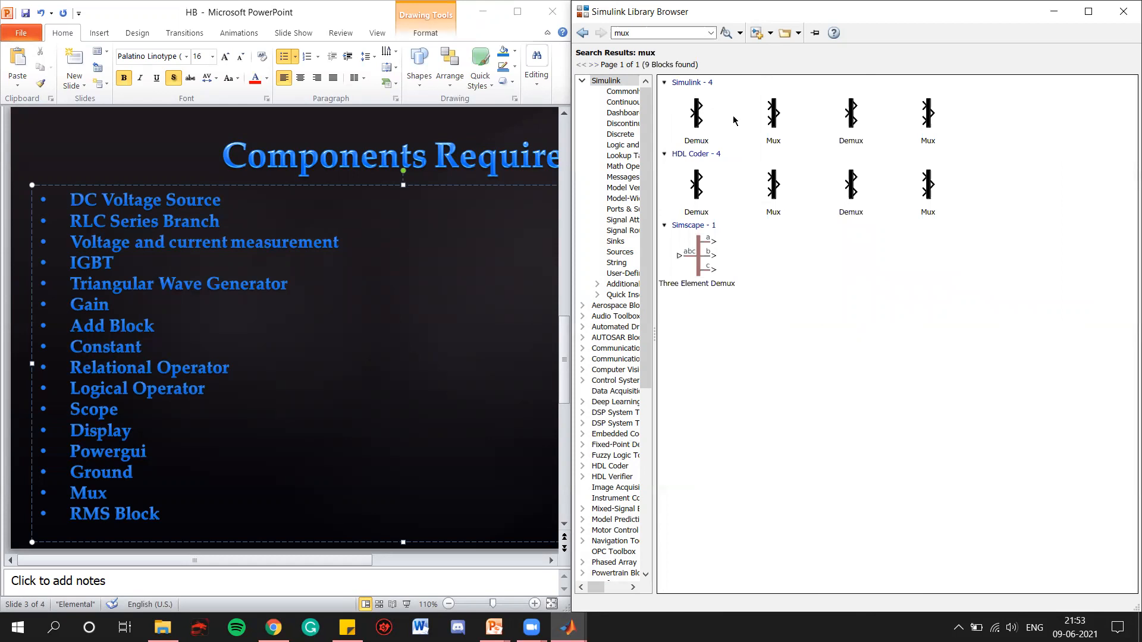
right_click(776, 113)
left_click(789, 122)
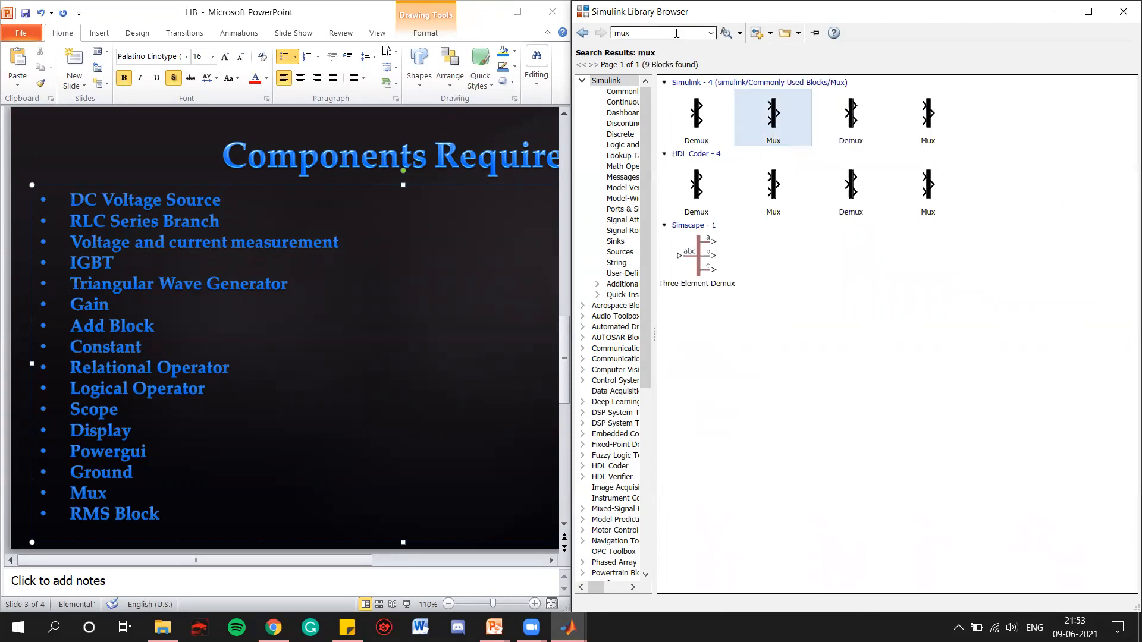
Step: Search the block library for "rms", add the DSP System Toolbox RMS block to model HB, and close the library browser
key("BackSpace")
type("rms")
key("Return")
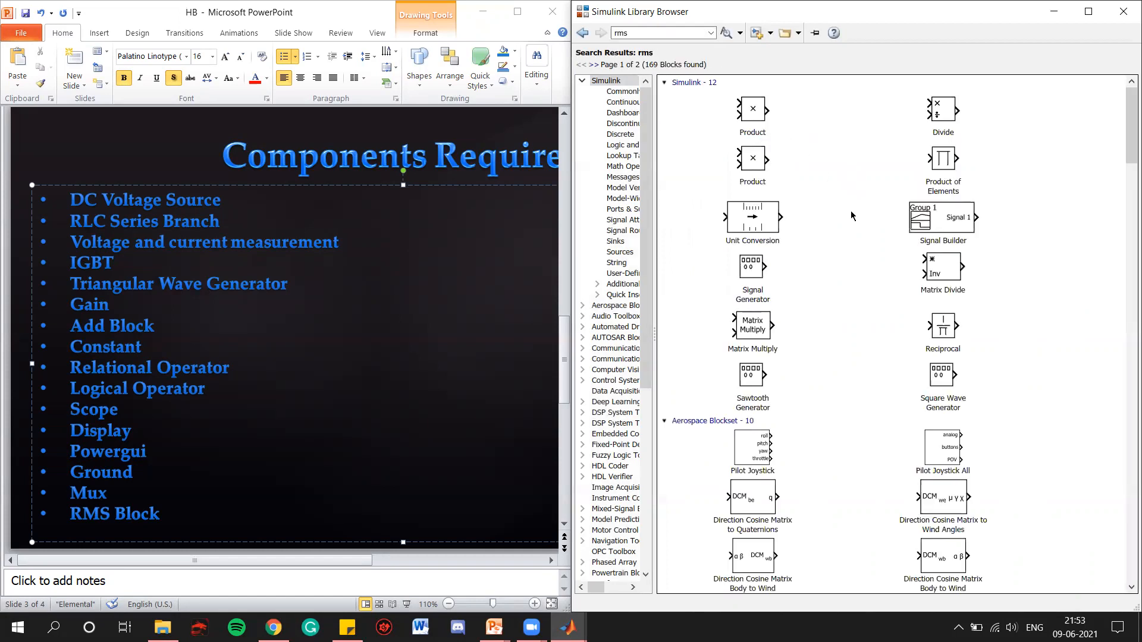
scroll(851, 216, "down", 12)
scroll(857, 222, "down", 12)
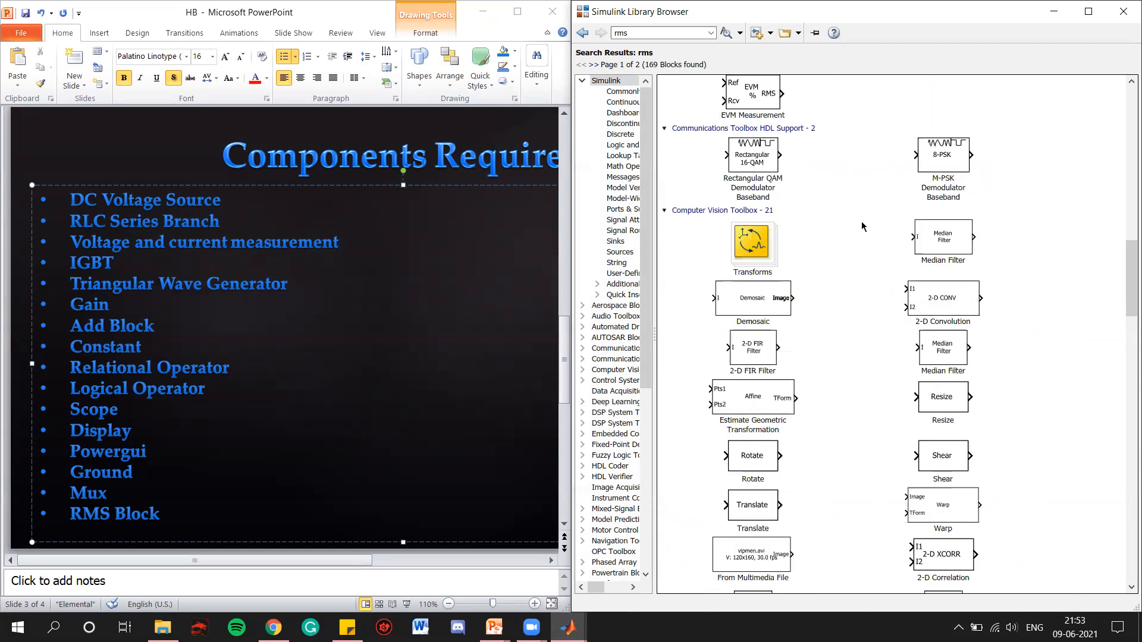
scroll(862, 229, "down", 10)
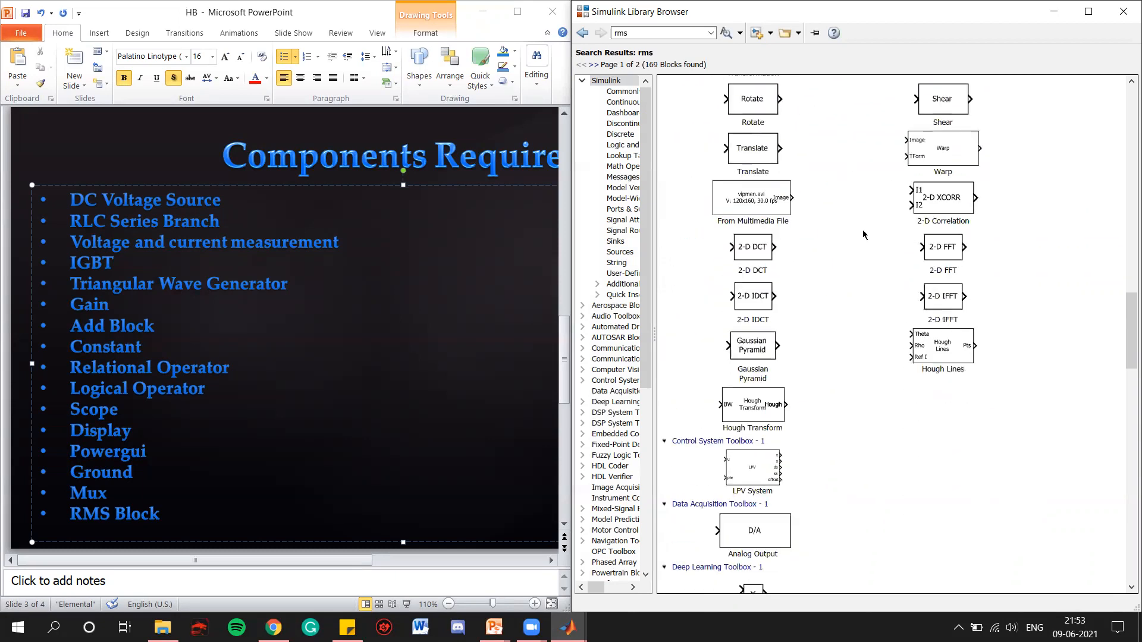
scroll(863, 234, "down", 12)
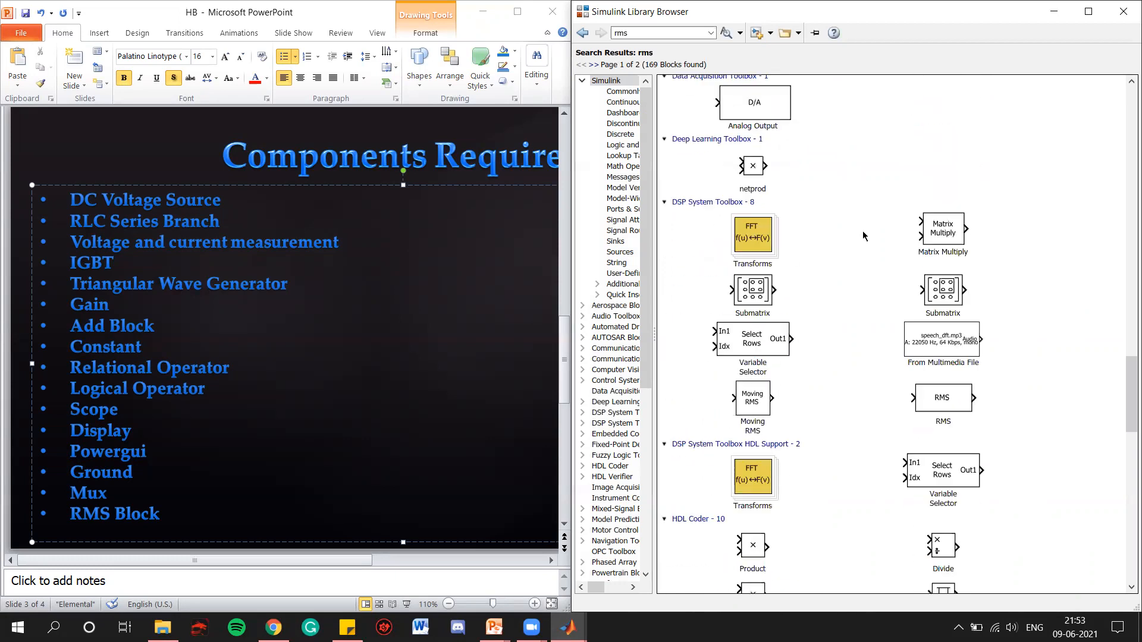
left_click(944, 397)
right_click(945, 396)
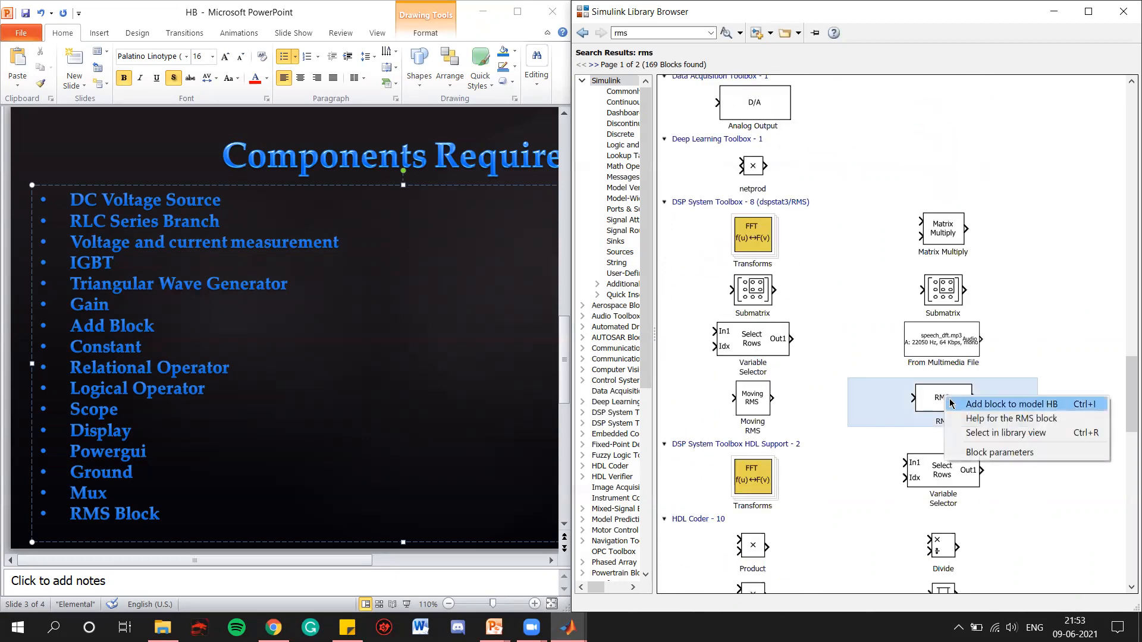
left_click(952, 403)
left_click(1125, 12)
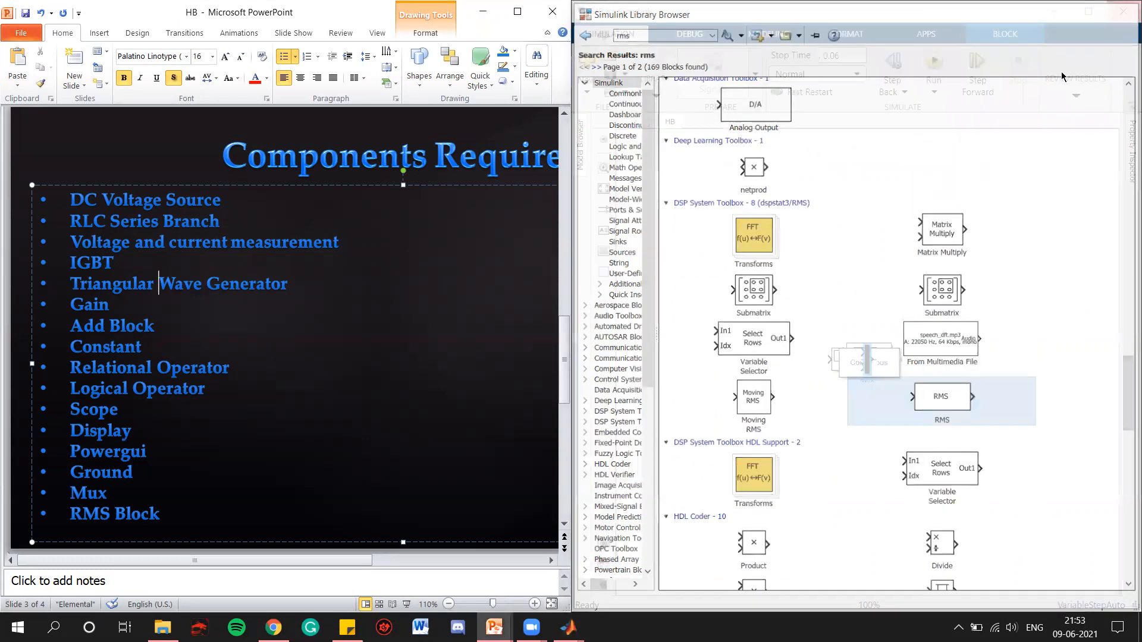
Step: In the maximized HB model, spread out the stacked blocks: RMS to the lower right, Mux to the upper left, Ground to the lower left
left_click(1089, 12)
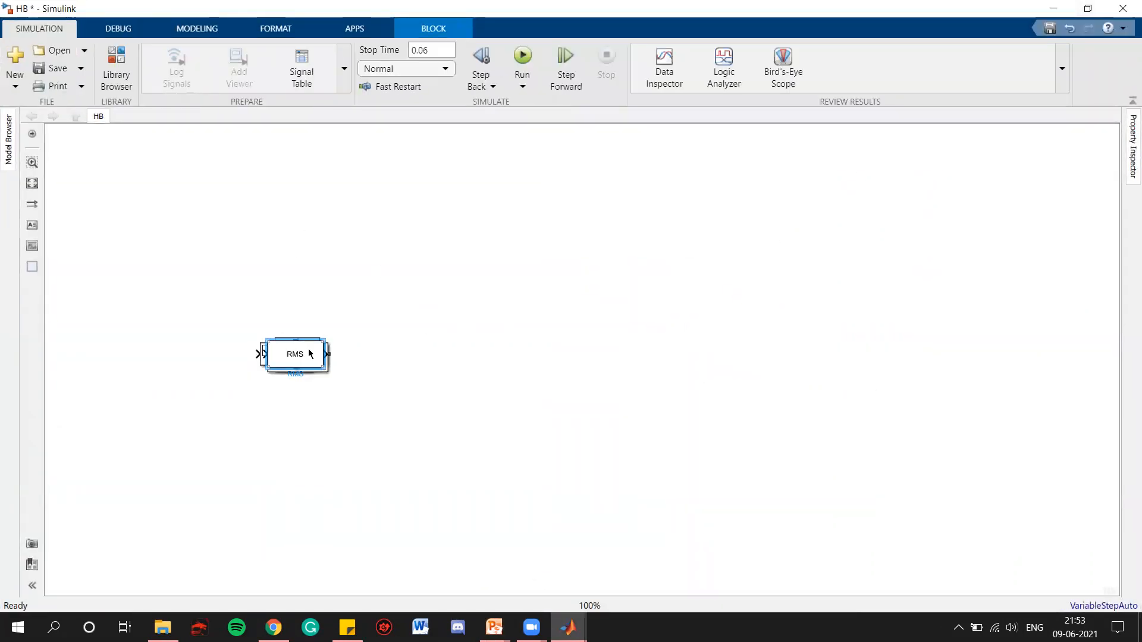
left_click_drag(306, 353, 809, 448)
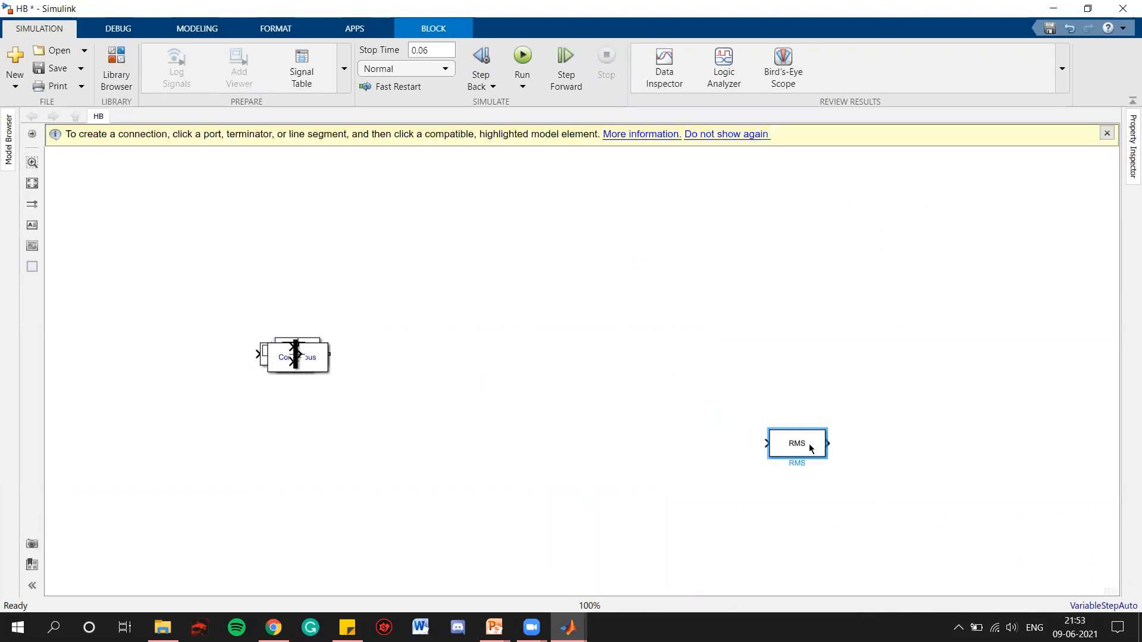
left_click(1107, 133)
left_click(300, 353)
left_click_drag(300, 351, 350, 200)
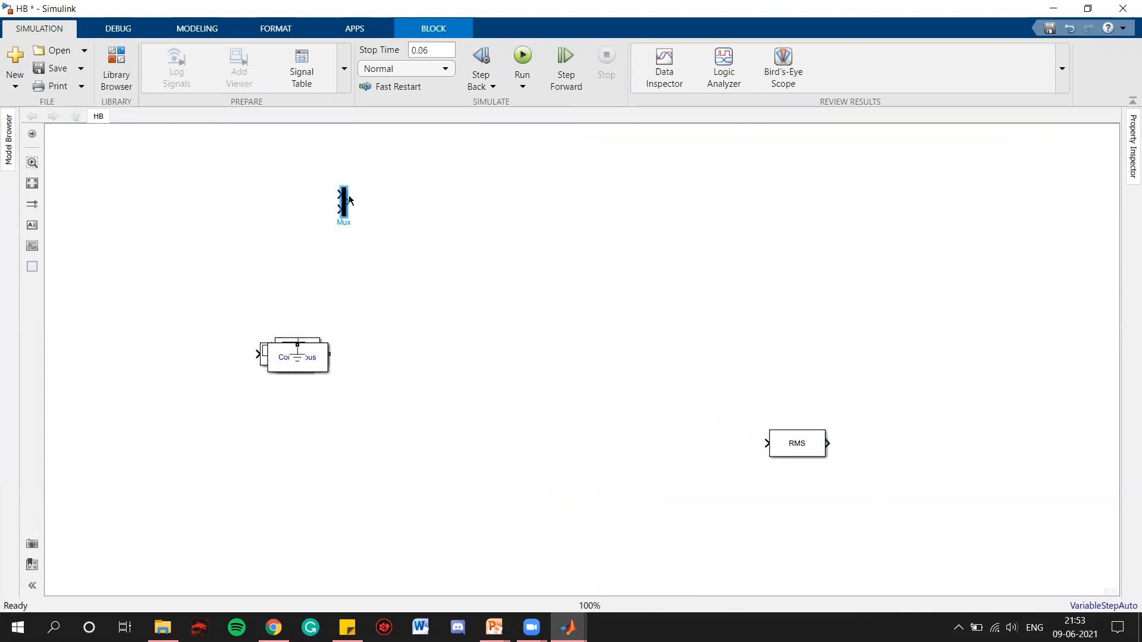
left_click_drag(302, 358, 197, 533)
Step: Move the powergui block to the upper right of the canvas and place the Display and Scope blocks above the RMS block
left_click(304, 364)
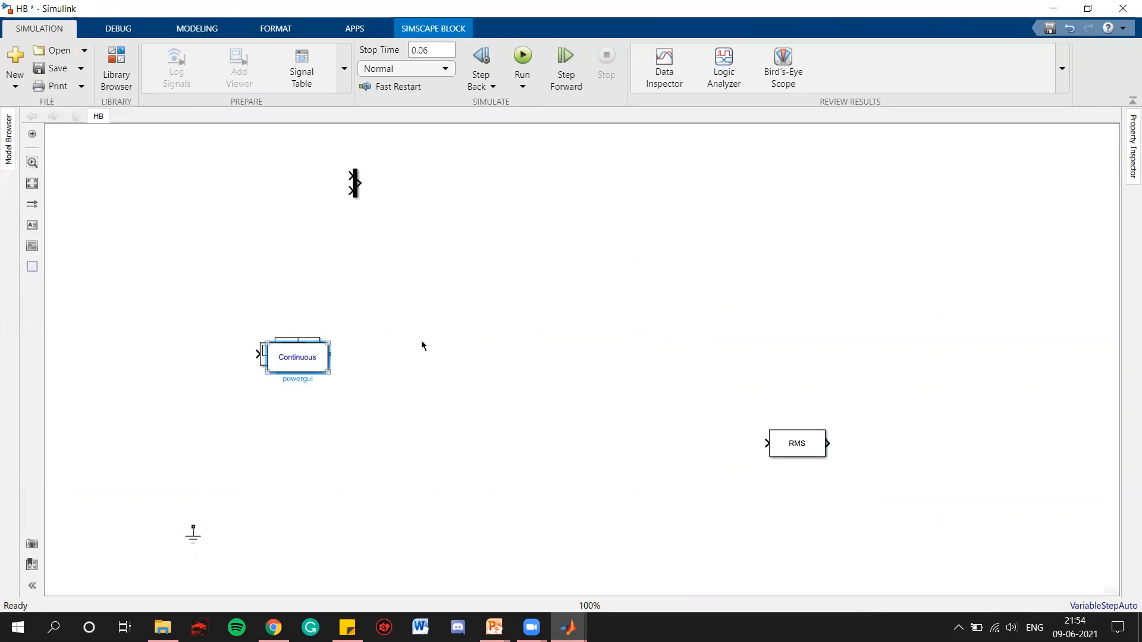
left_click_drag(304, 361, 961, 178)
left_click(314, 366)
left_click_drag(314, 366, 806, 364)
left_click_drag(288, 363, 777, 406)
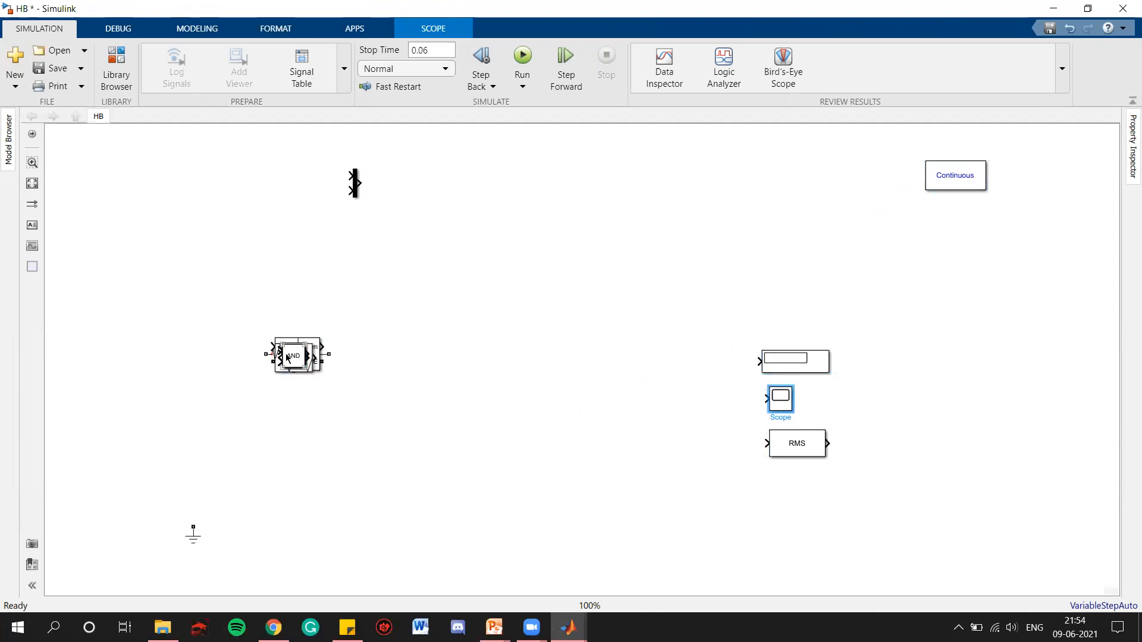
Step: Place the AND block mid-canvas and arrange the Triangle Generator, Gain, Add, Constant and relational operator blocks at the canvas's upper left
left_click_drag(299, 360, 604, 364)
left_click_drag(293, 356, 278, 166)
left_click_drag(290, 351, 174, 212)
left_click_drag(290, 352, 177, 156)
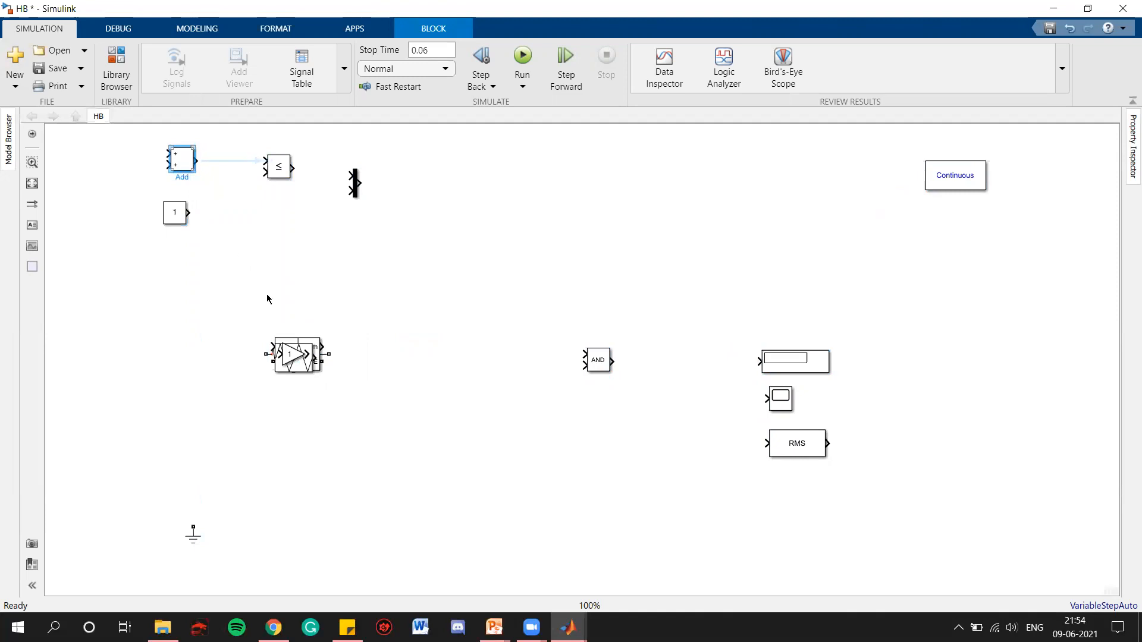
left_click_drag(292, 353, 137, 146)
left_click_drag(298, 371, 102, 168)
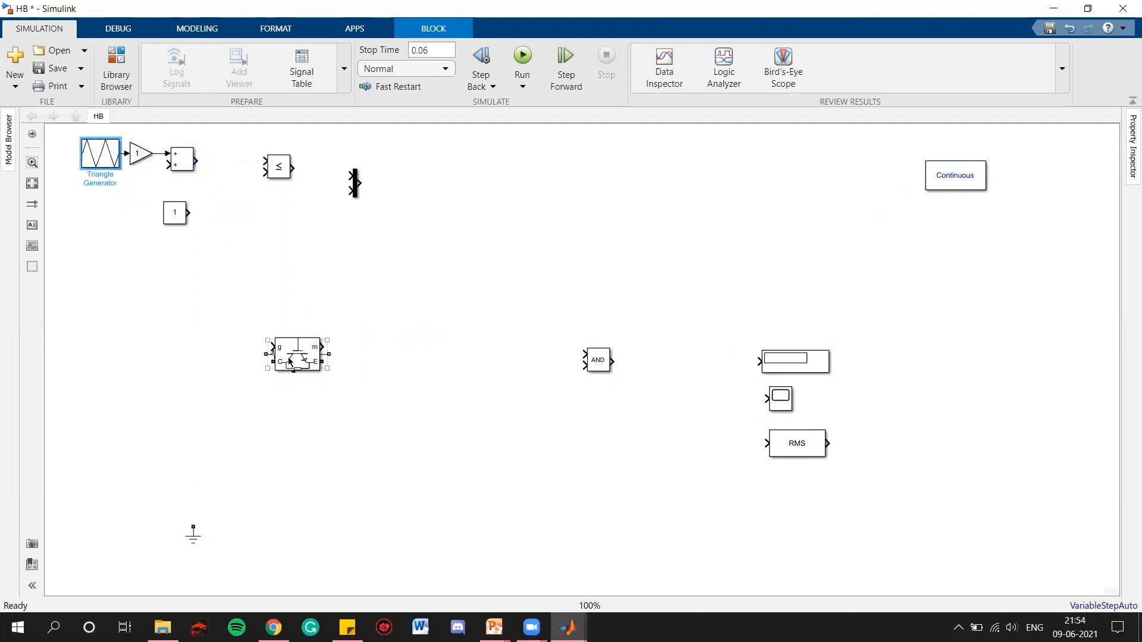
Step: Move the IGBT out of the stack and rotate it upright, and place the current and voltage measurement blocks above and beyond it
left_click_drag(290, 361, 400, 393)
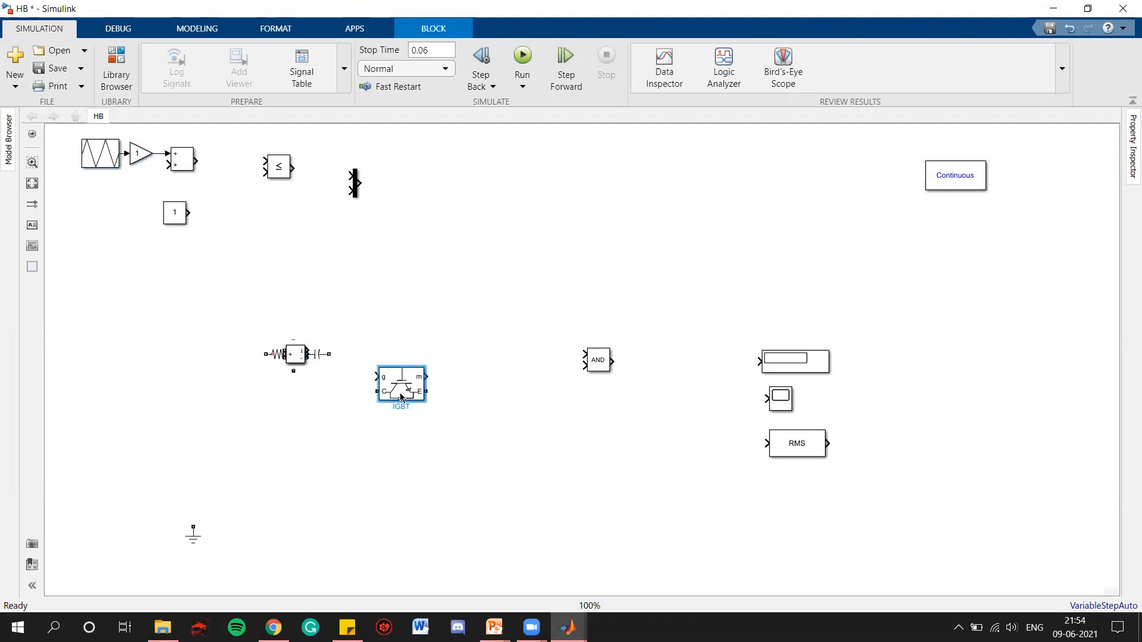
key("ctrl+r")
left_click_drag(296, 355, 500, 259)
left_click_drag(300, 356, 618, 244)
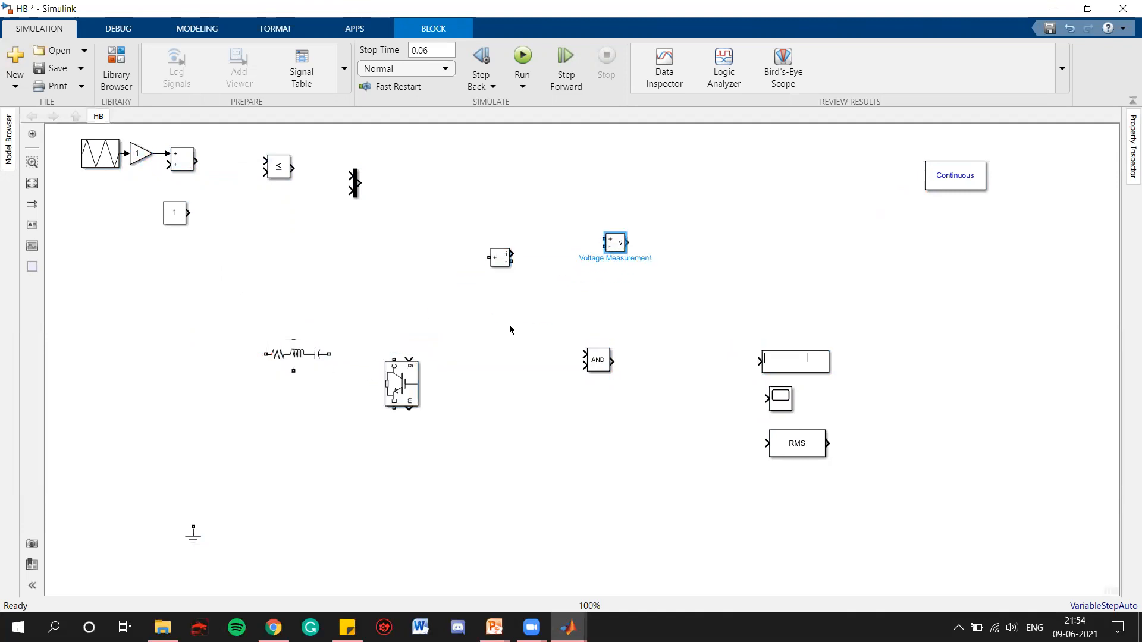
Step: Separate the last two stacked blocks, placing the Series RLC Branch beyond the IGBT and the DC Voltage Source at the canvas's far left
left_click(290, 358)
left_click_drag(289, 359, 537, 426)
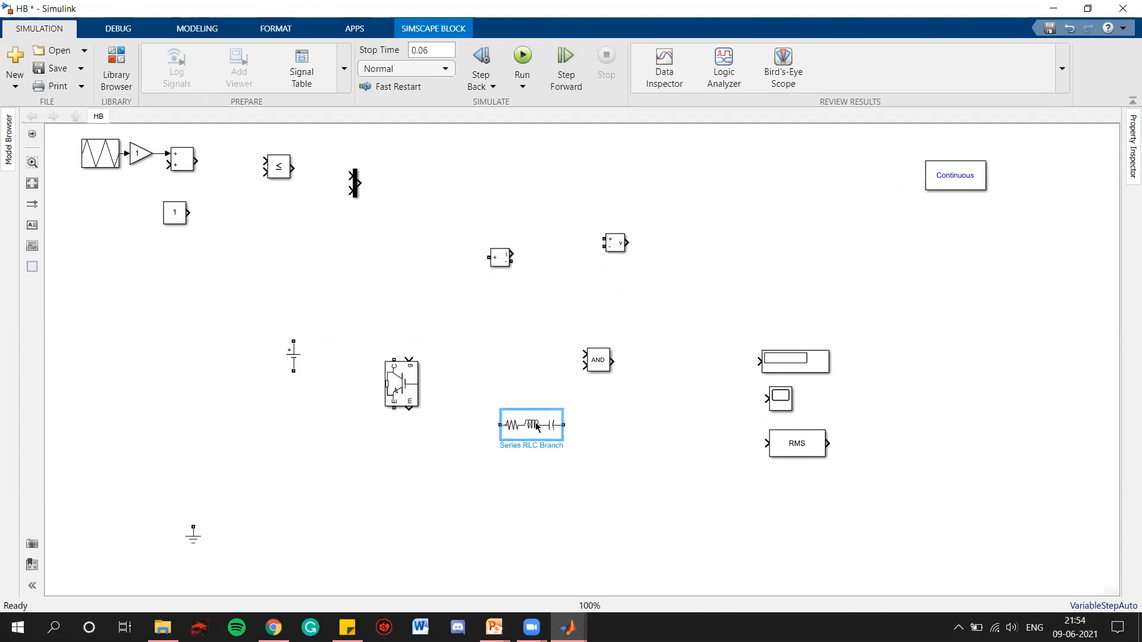
left_click(293, 357)
left_click_drag(293, 357, 127, 382)
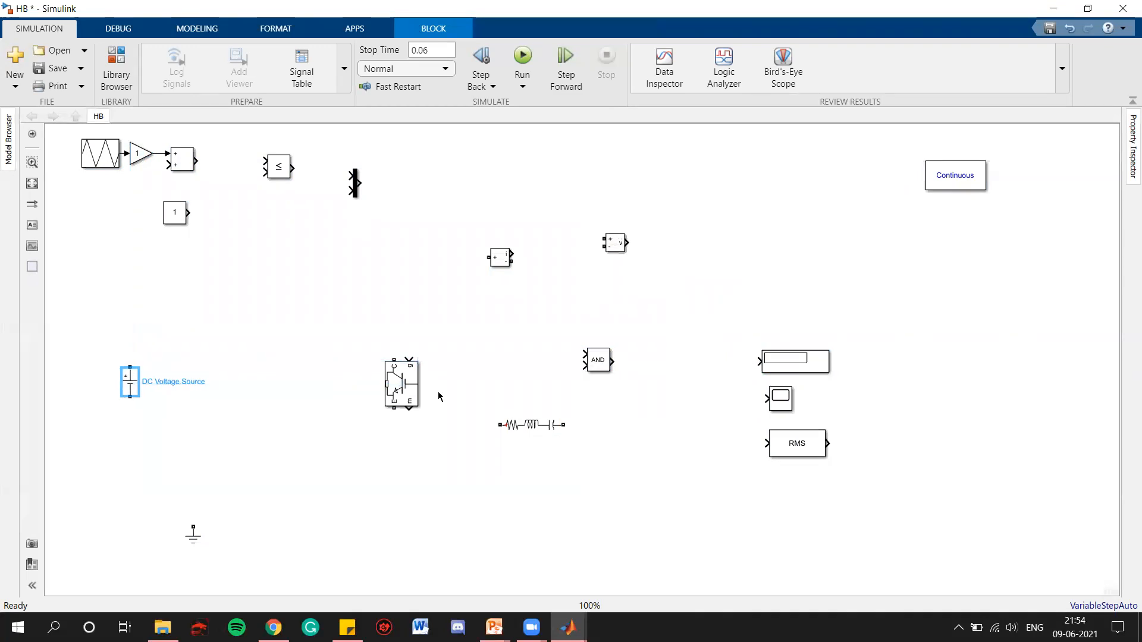
Step: Duplicate the DC Voltage Source and the IGBT into vertical pairs, and move the Series RLC Branch between the two pairs
left_click_drag(125, 381, 132, 324)
left_click_drag(119, 446, 137, 431)
left_click_drag(525, 427, 238, 386)
left_click_drag(390, 383, 407, 443)
Step: Turn off the measurement port of the upper IGBT and apply the change
double_click(401, 324)
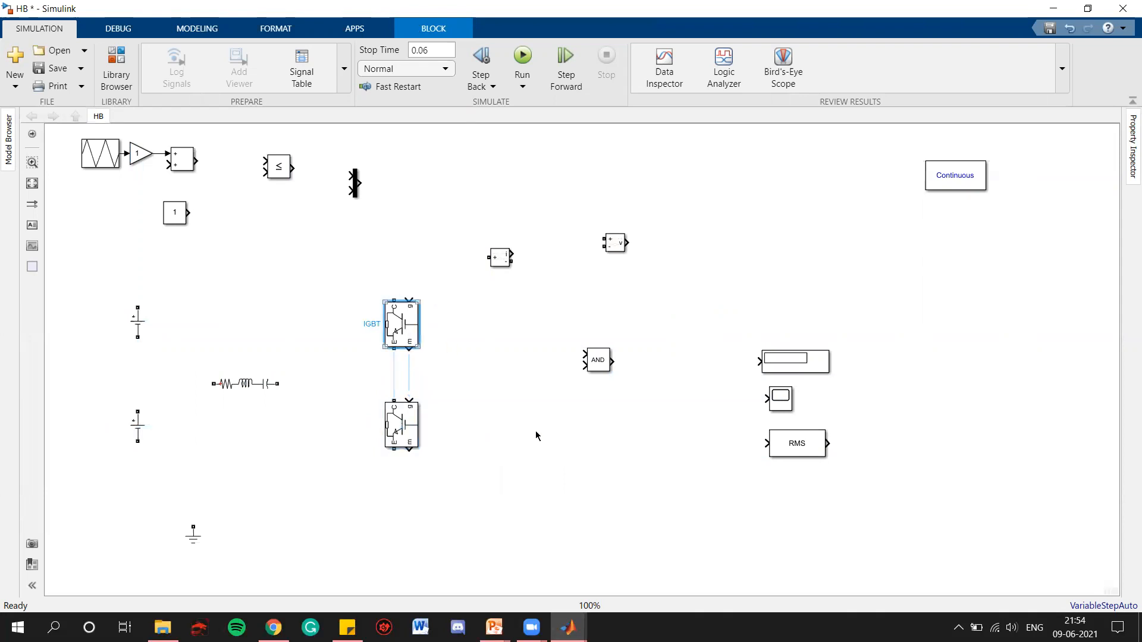
left_click(439, 470)
left_click(709, 523)
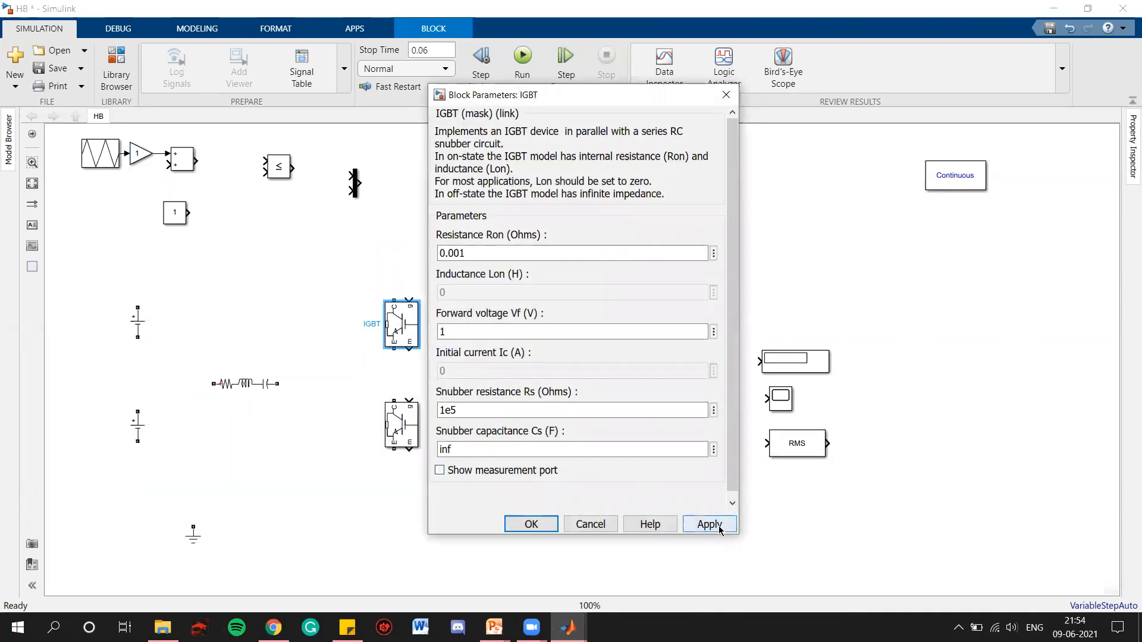
left_click(576, 526)
Step: Turn off the measurement port of the lower IGBT and apply the change
double_click(401, 424)
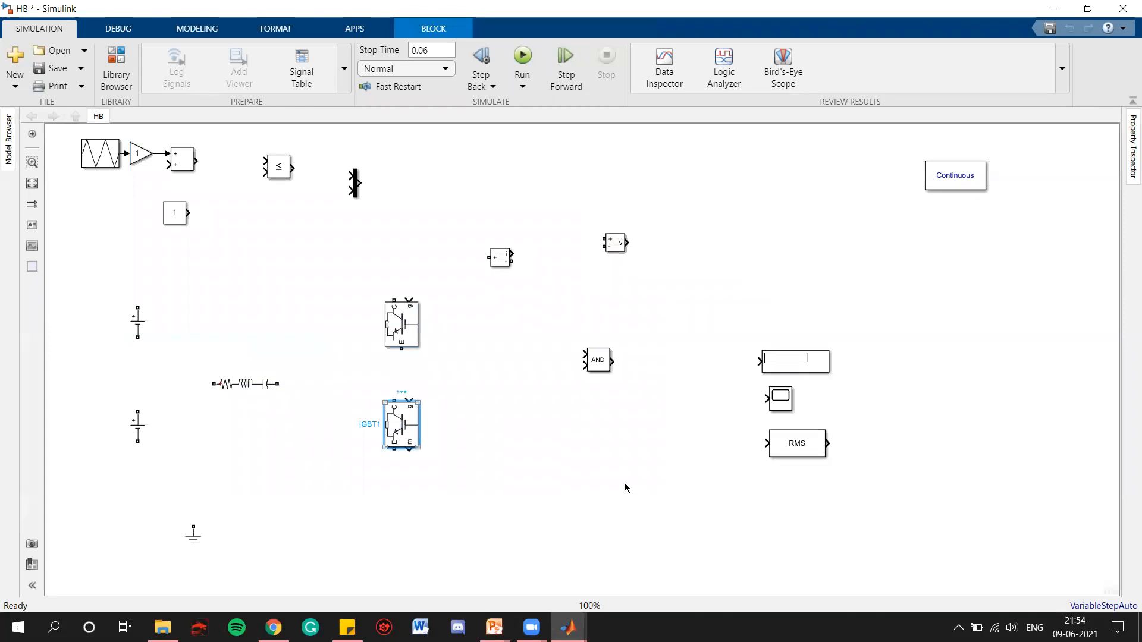
left_click(439, 517)
left_click(529, 569)
left_click(370, 364)
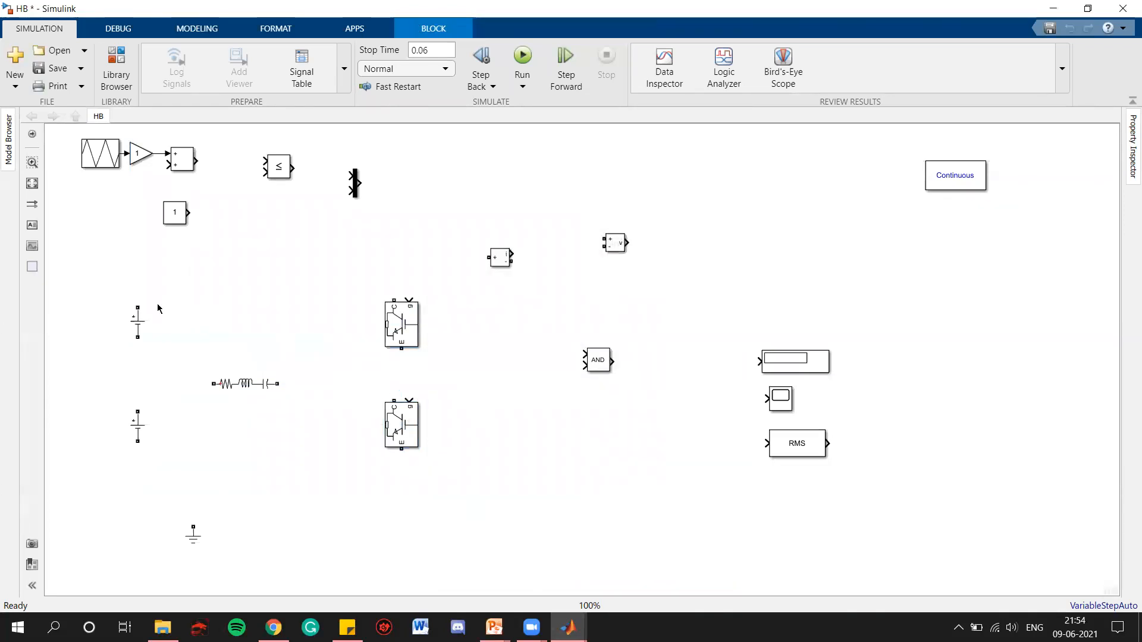
Step: Wire the two DC voltage sources and two IGBTs into a loop, and connect the Series RLC Branch to the midpoint between the sources
mouse_move(138, 306)
left_mouse_down()
mouse_move(144, 284)
mouse_move(325, 273)
mouse_move(394, 300)
left_mouse_up()
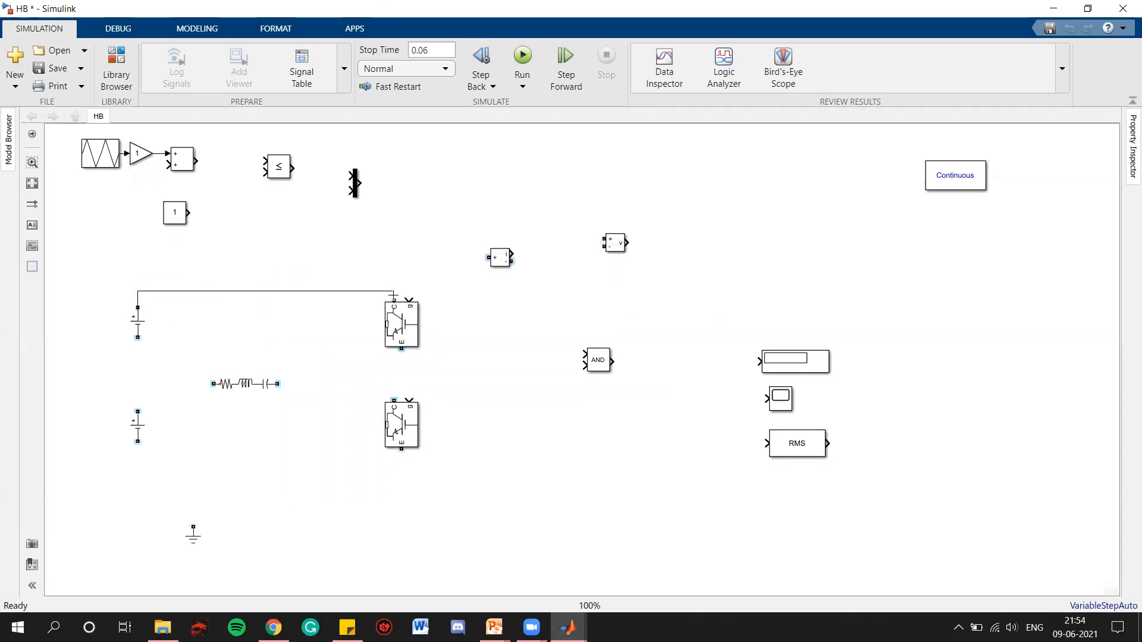
left_click_drag(403, 427, 403, 438)
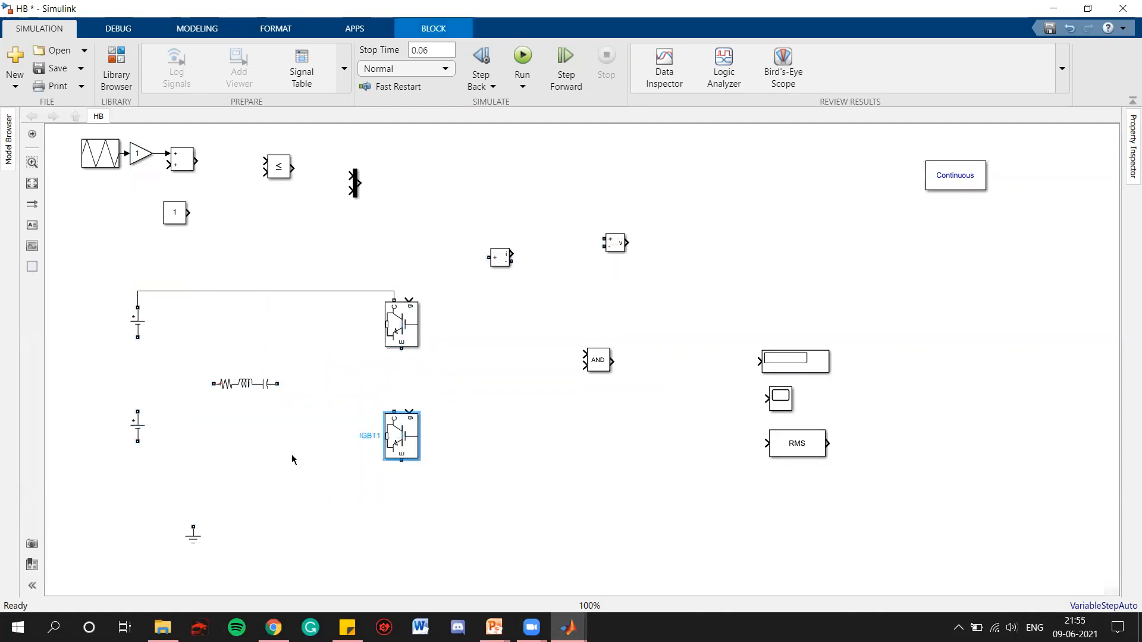
mouse_move(136, 445)
left_mouse_down()
mouse_move(331, 480)
mouse_move(401, 461)
left_mouse_up()
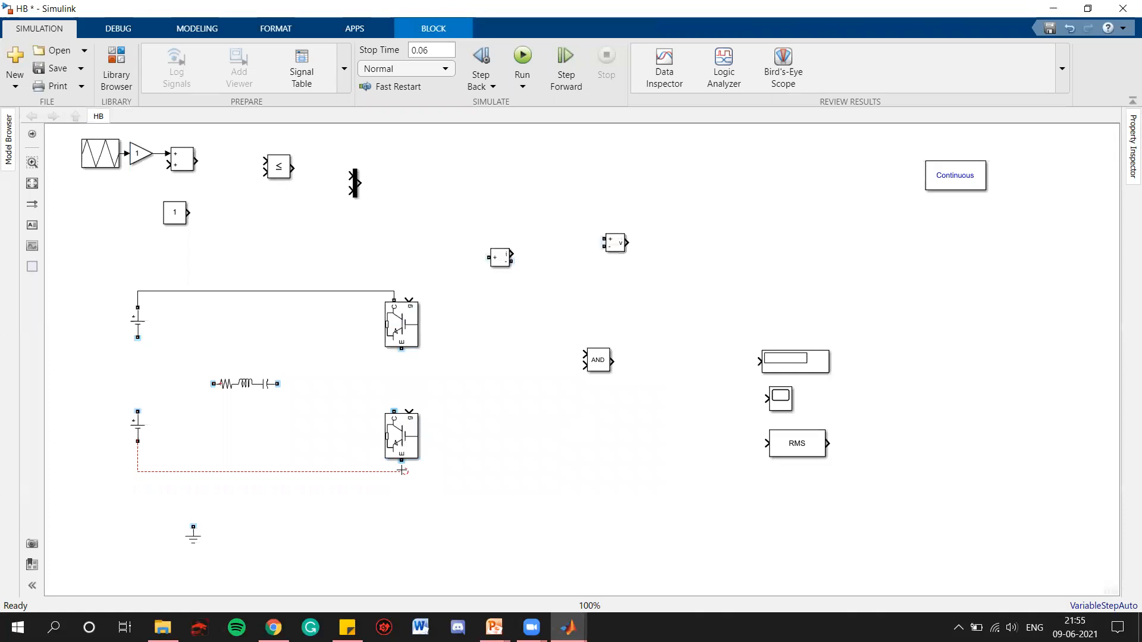
mouse_move(399, 352)
left_mouse_down()
mouse_move(394, 412)
mouse_move(407, 436)
left_mouse_up()
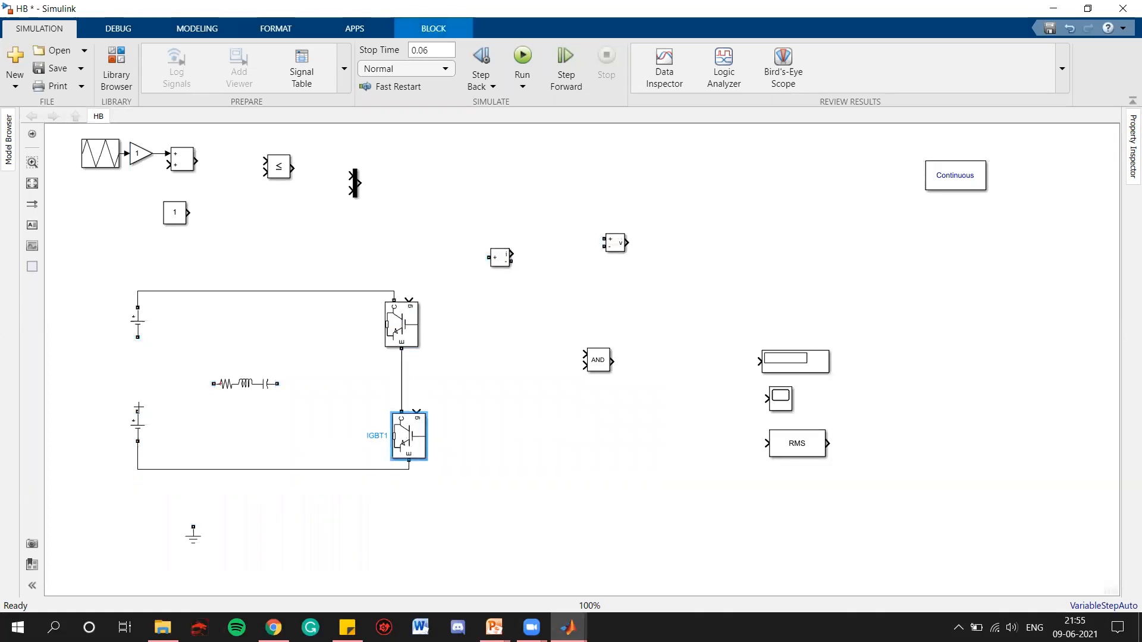
left_click_drag(213, 384, 138, 384)
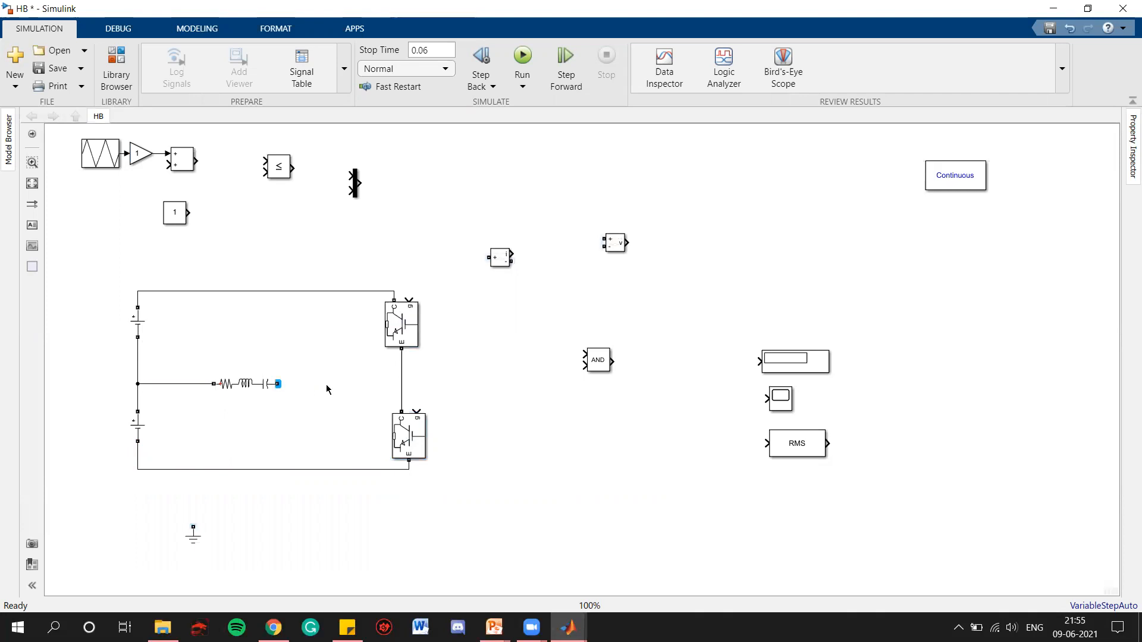
Step: Move the Current Measurement block beside the IGBTs, rotate it 180 degrees and flip it up-down
left_click_drag(498, 265, 477, 388)
key("ctrl+r")
key("ctrl+r")
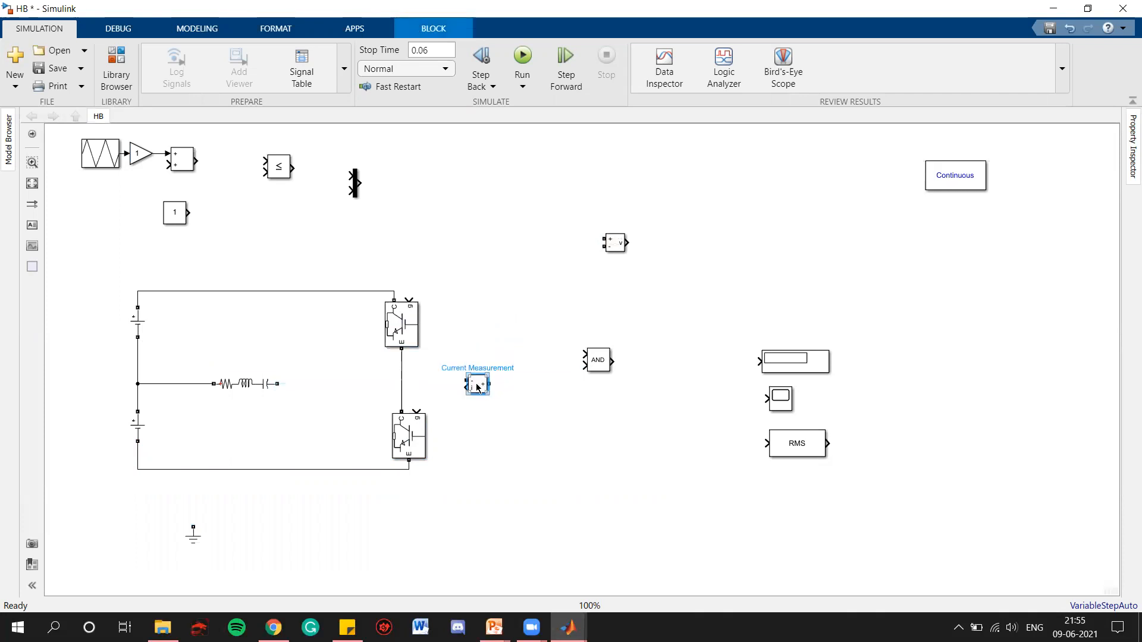
right_click(479, 386)
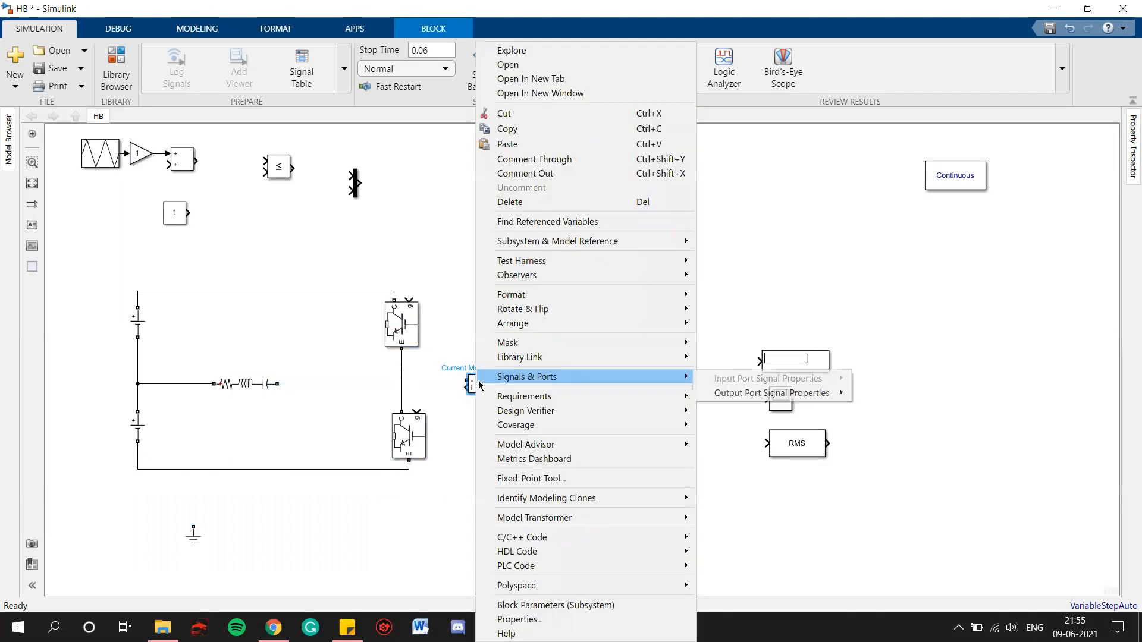
mouse_move(586, 295)
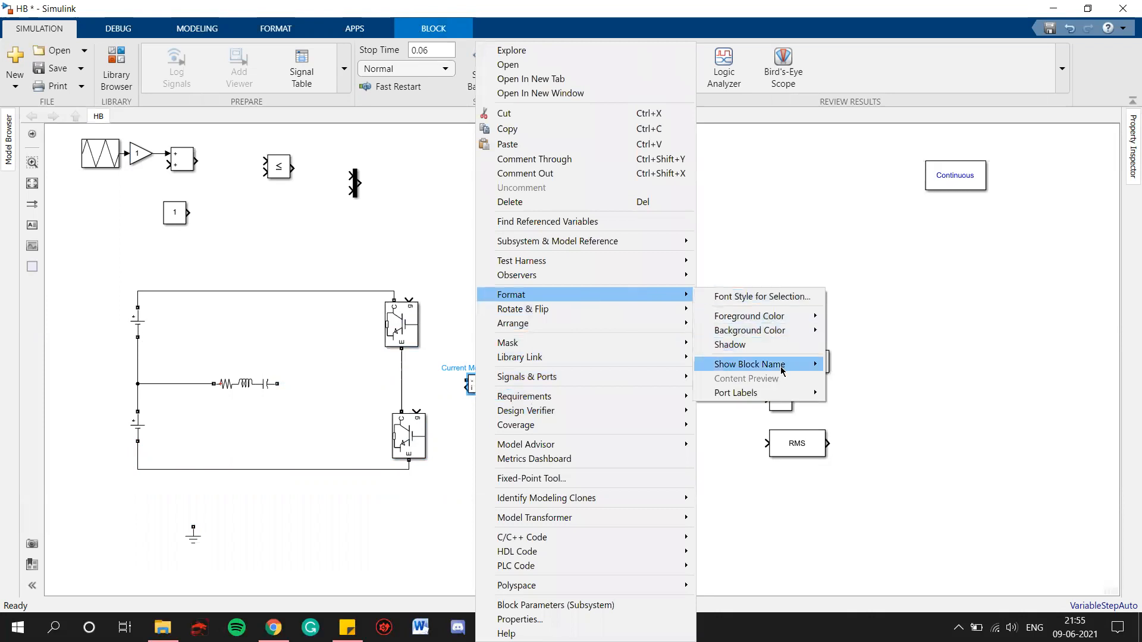
mouse_move(680, 309)
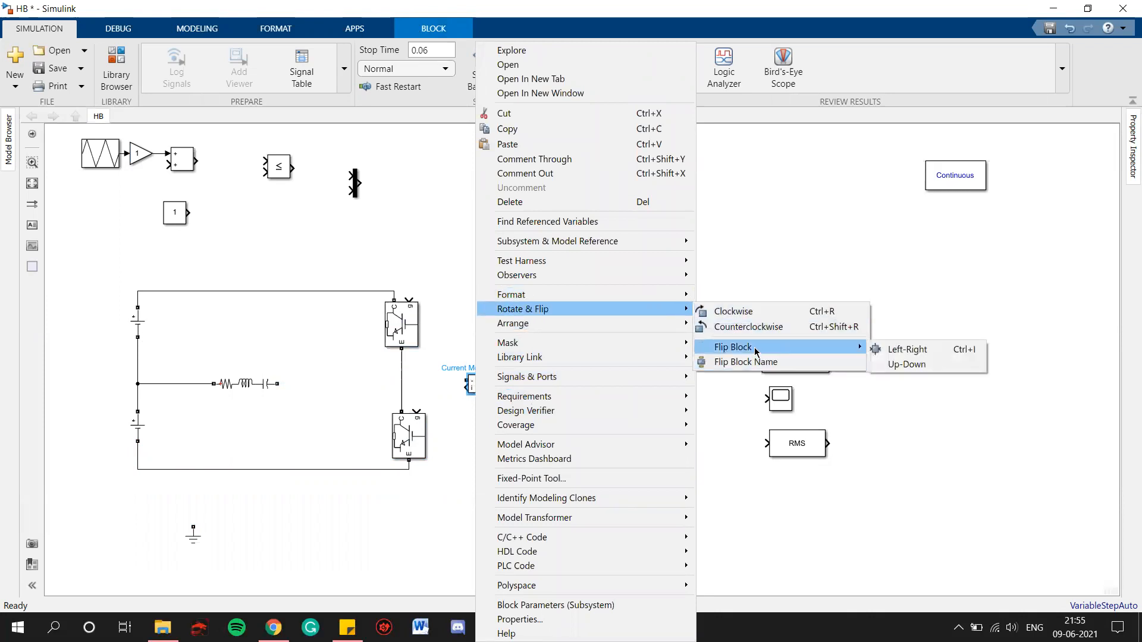
left_click(901, 364)
left_click(584, 440)
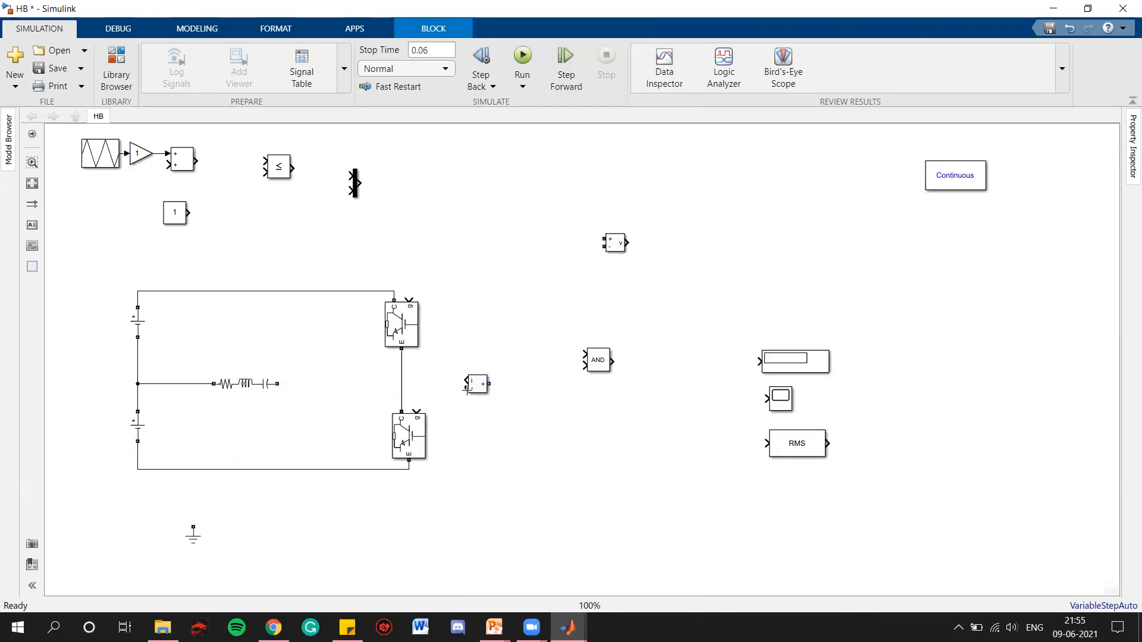
Step: Connect the Current Measurement between the RLC branch and the IGBT midpoint, and the Voltage Measurement across the RLC branch
left_click_drag(481, 385, 284, 348)
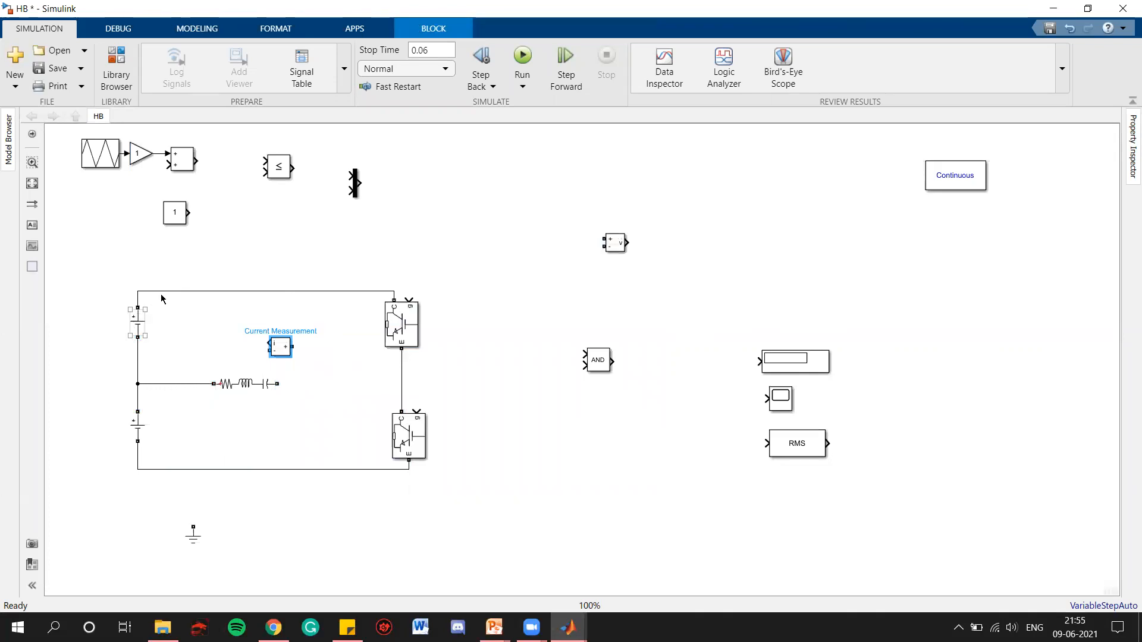
mouse_move(285, 354)
left_mouse_down()
mouse_move(310, 372)
mouse_move(344, 374)
mouse_move(324, 378)
mouse_move(400, 372)
mouse_move(344, 389)
mouse_move(341, 381)
left_mouse_up()
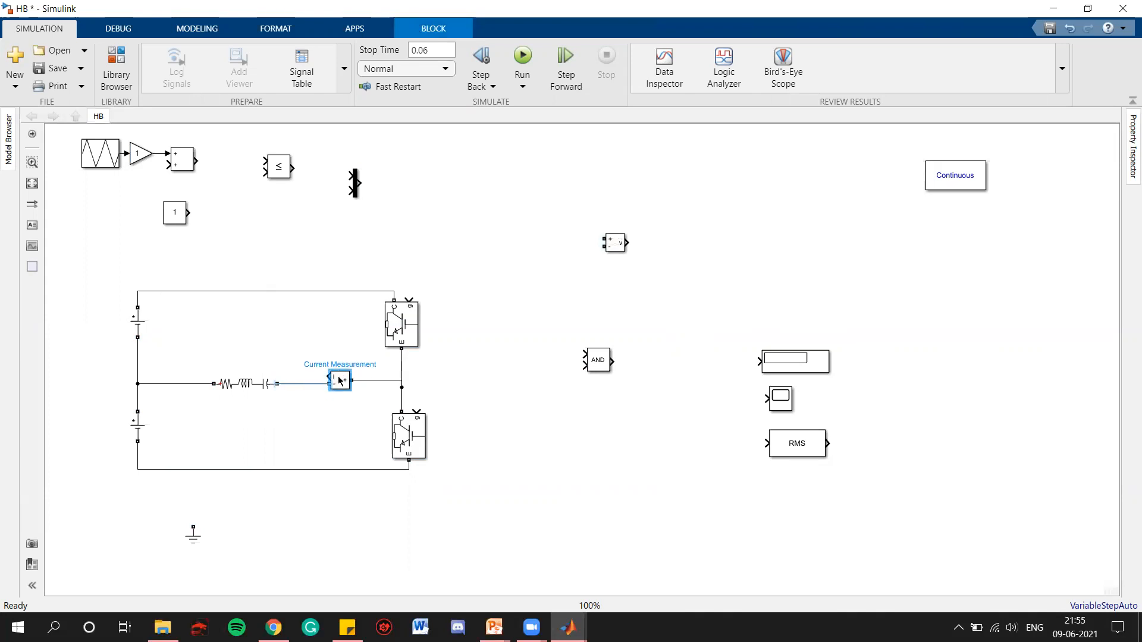
left_click(468, 363)
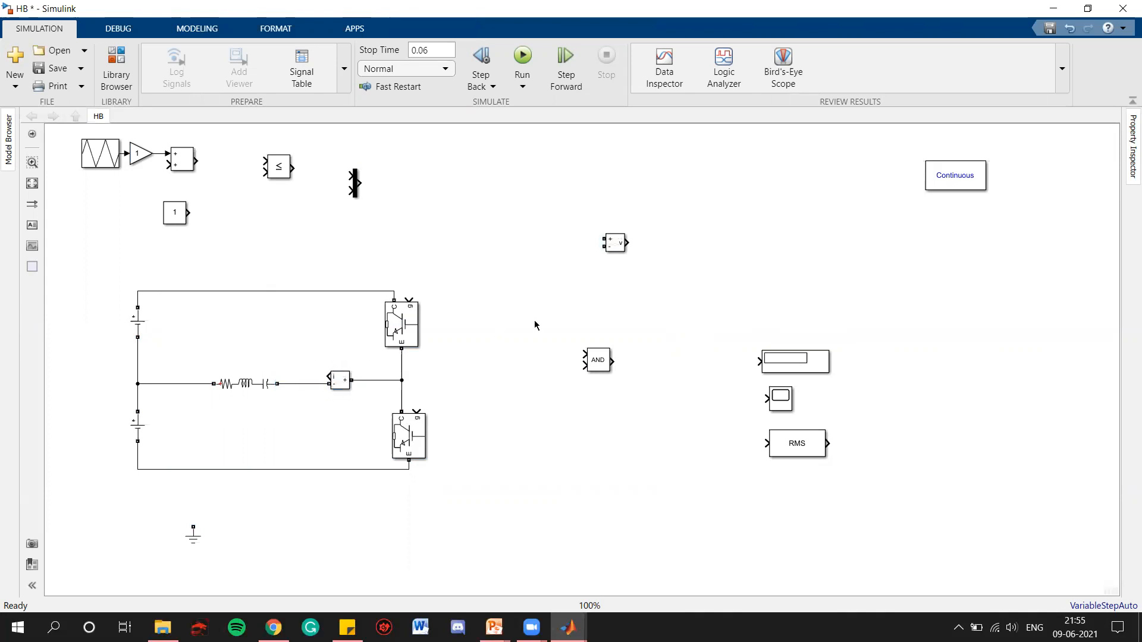
mouse_move(602, 248)
left_mouse_down()
mouse_move(286, 327)
mouse_move(281, 424)
mouse_move(314, 422)
mouse_move(300, 384)
left_mouse_up()
left_click_drag(303, 425, 193, 383)
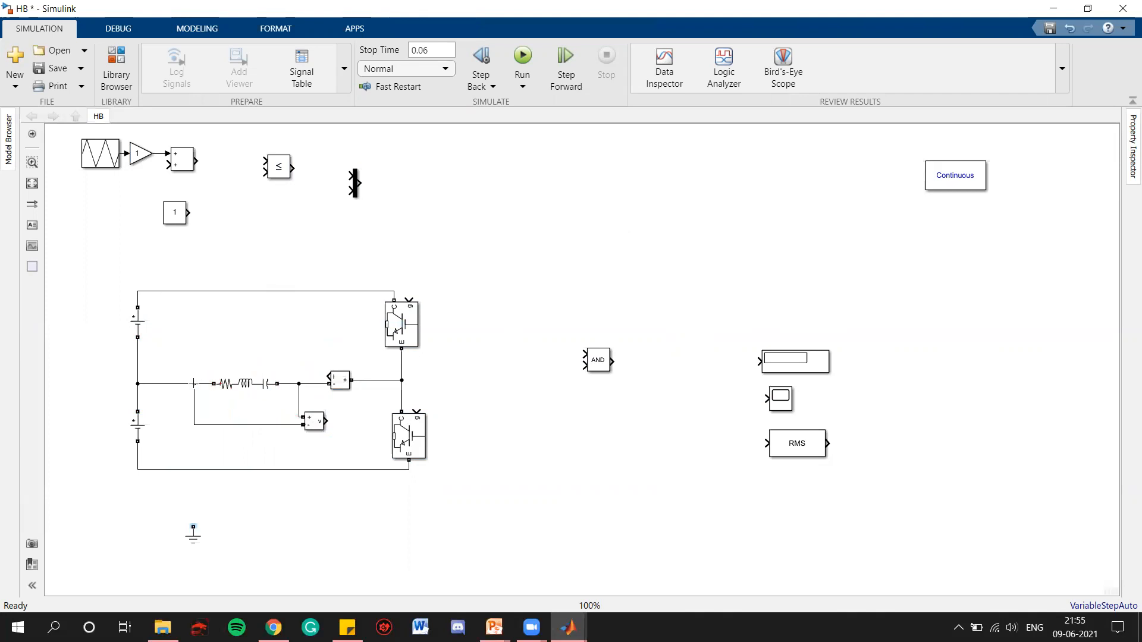
Step: Set the Logical Operator block's operator to NOT
double_click(598, 361)
left_click(690, 350)
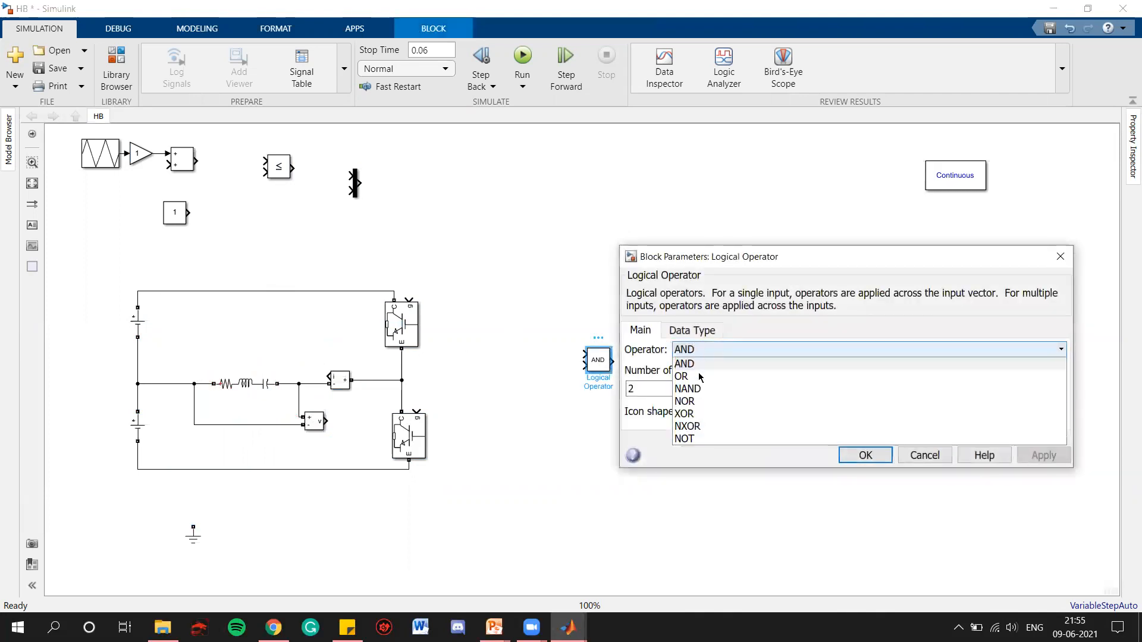
left_click(687, 439)
left_click(866, 455)
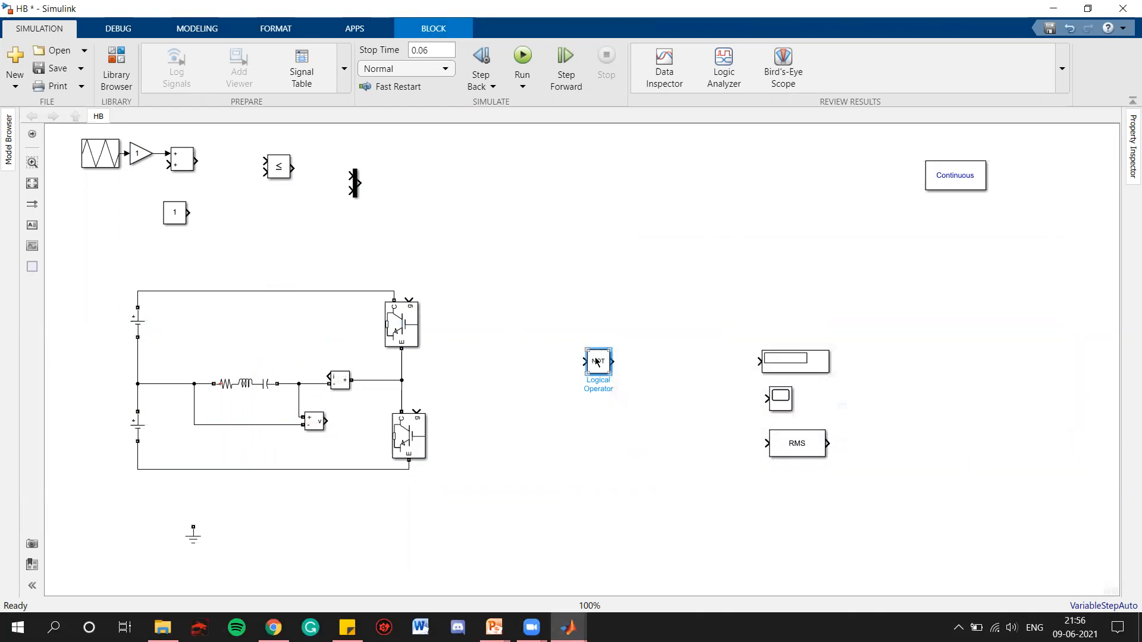
Step: Rotate the NOT block clockwise, place it between and beside the IGBTs, and wire its output to the lower IGBT's gate
key("ctrl+r")
left_click_drag(597, 361, 493, 373)
left_click_drag(473, 391, 417, 411)
left_click_drag(475, 387, 457, 390)
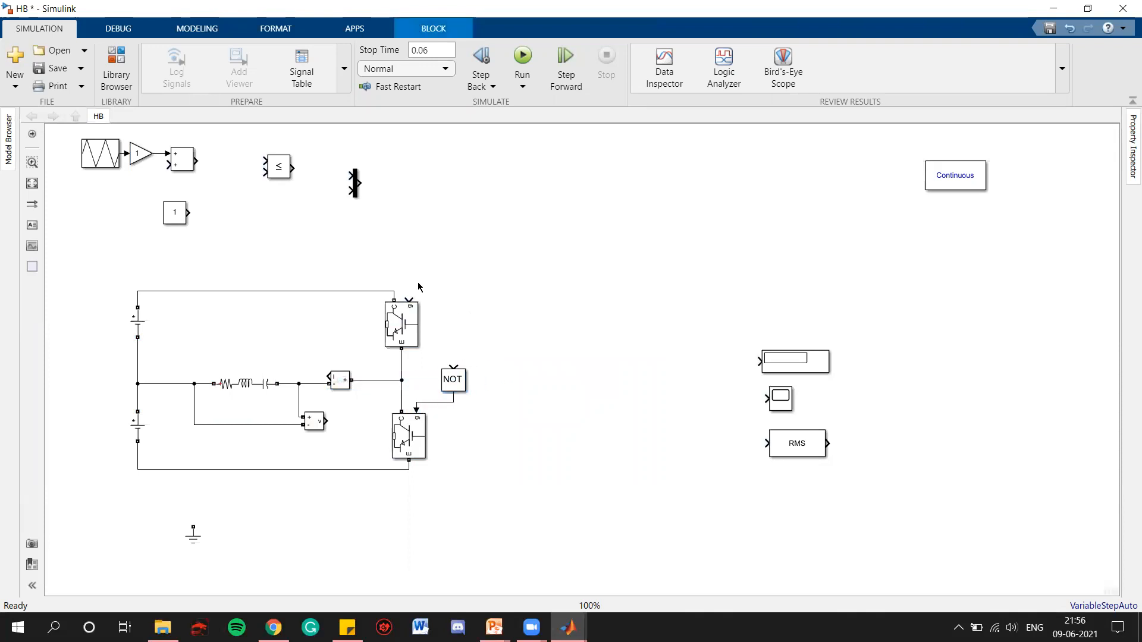
left_click(390, 199)
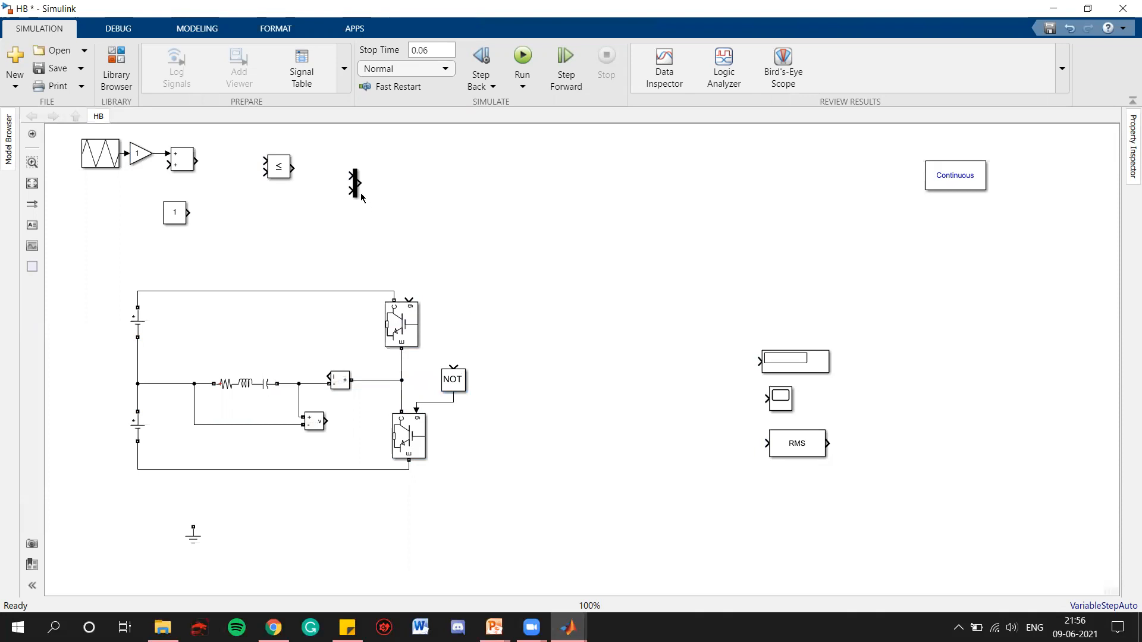
Step: Wire the Constant into the sum block's second input, and feed the relational operator from the sum and a duplicate Constant
left_click(103, 154)
left_click_drag(103, 154, 88, 154)
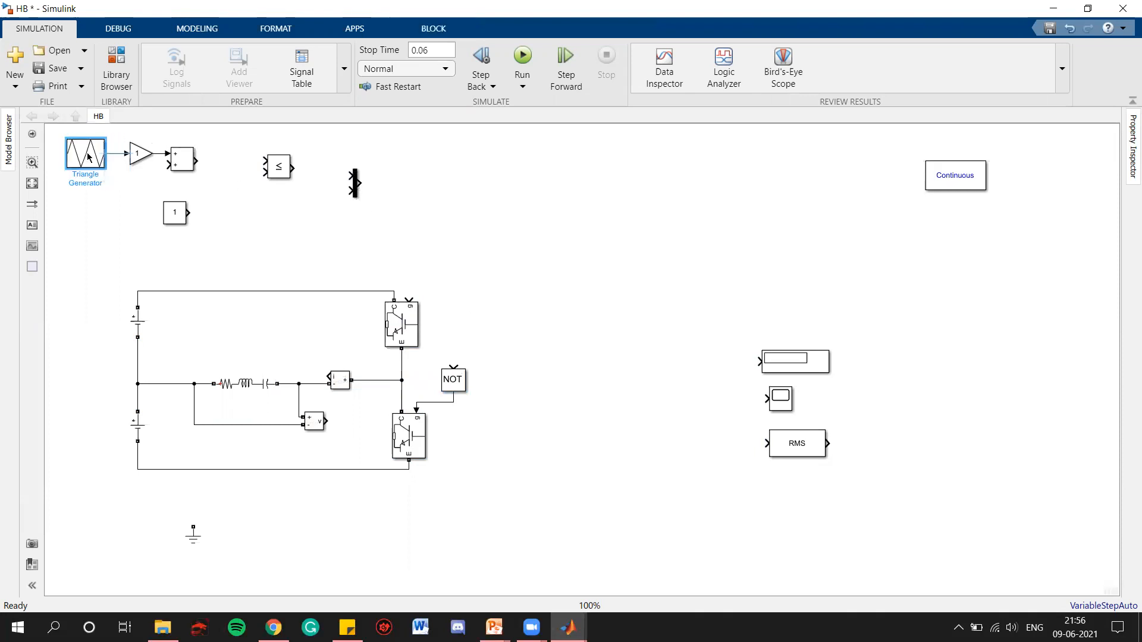
mouse_move(186, 213)
left_mouse_down()
mouse_move(117, 214)
mouse_move(169, 165)
left_mouse_up()
double_click(107, 218)
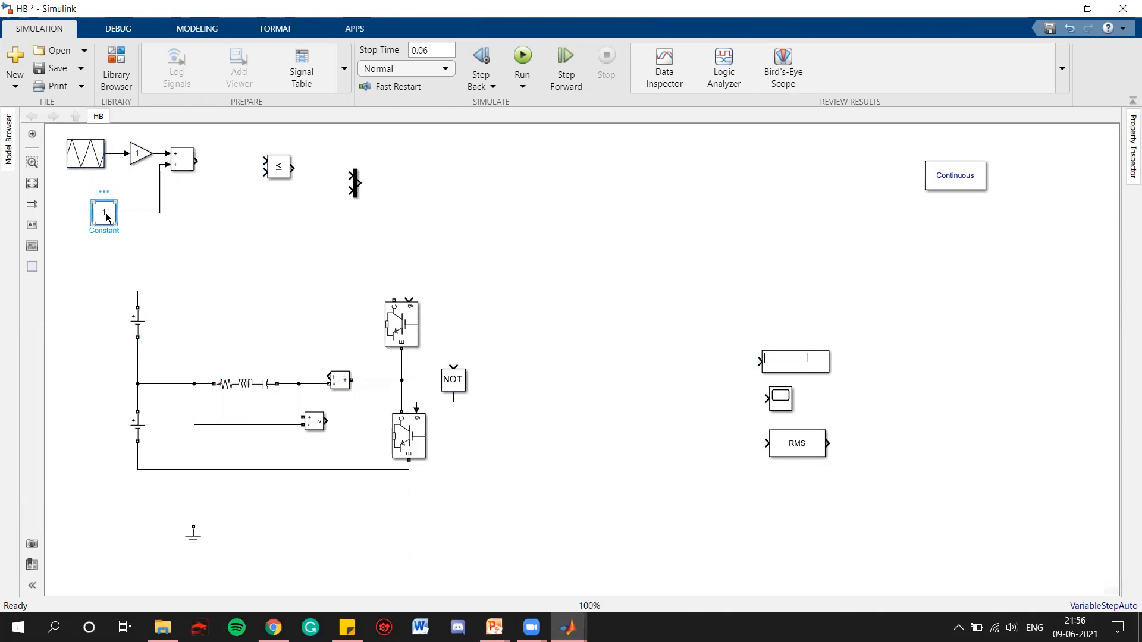
left_click_drag(118, 211, 265, 172)
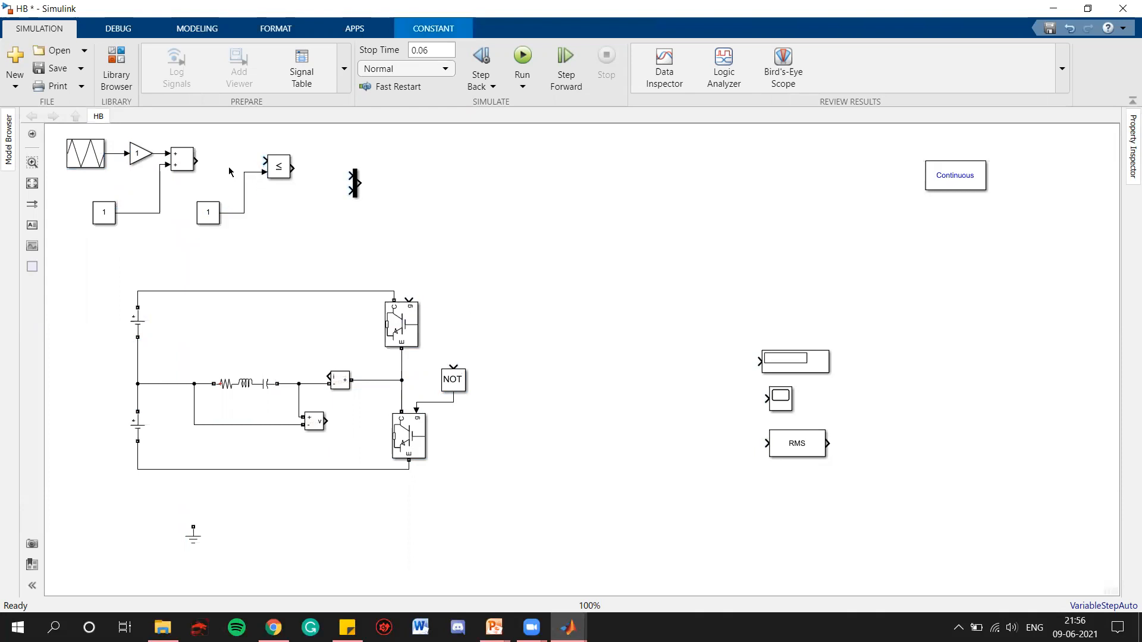
left_click_drag(194, 158, 266, 161)
left_click(289, 175)
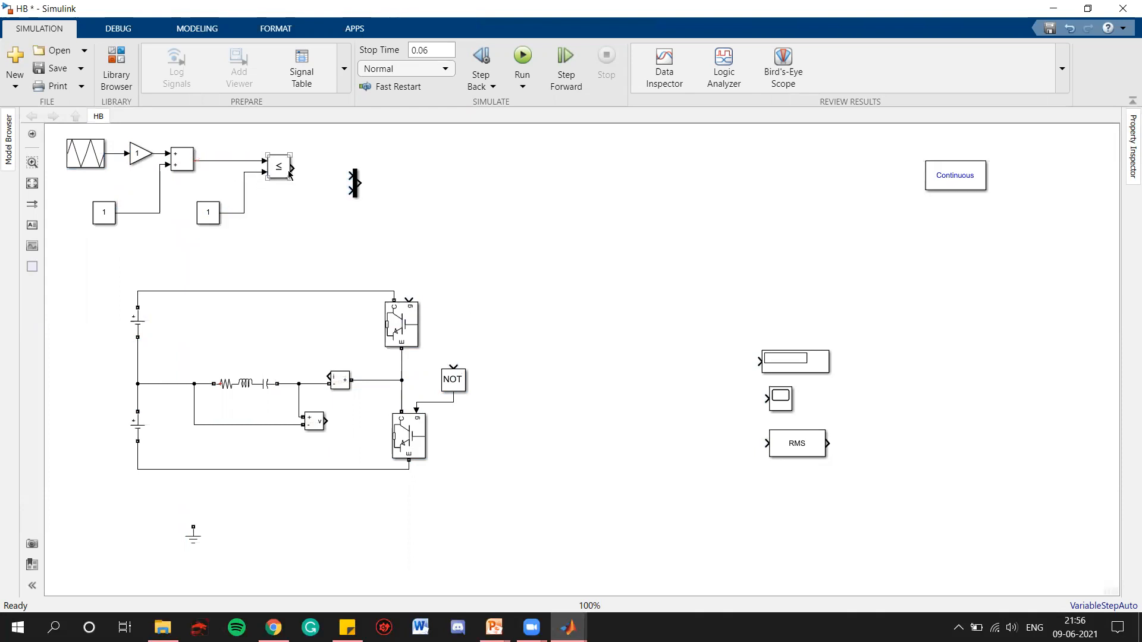
Step: Make two copies of the Scope block, leaving one of the three scopes beyond the Mux
left_click(360, 181)
left_click(539, 200)
left_click_drag(777, 399, 460, 174)
key("ctrl+c")
key("ctrl+v")
key("ctrl+v")
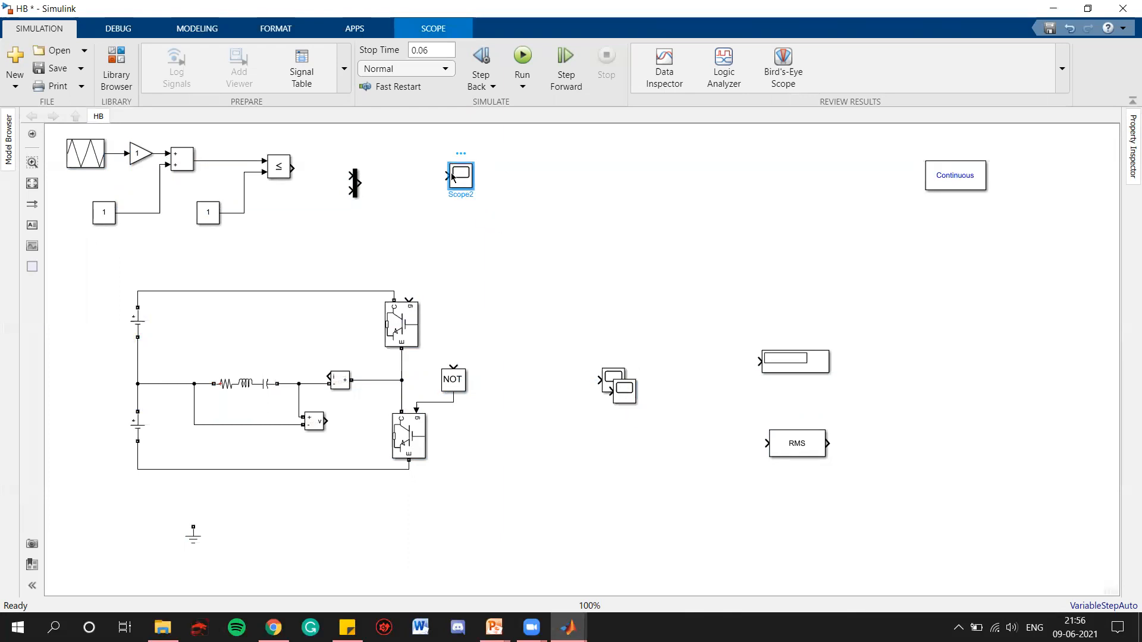
Step: Set the number of input ports to 2 for the scope beyond the Mux, and choose its display layout
double_click(453, 177)
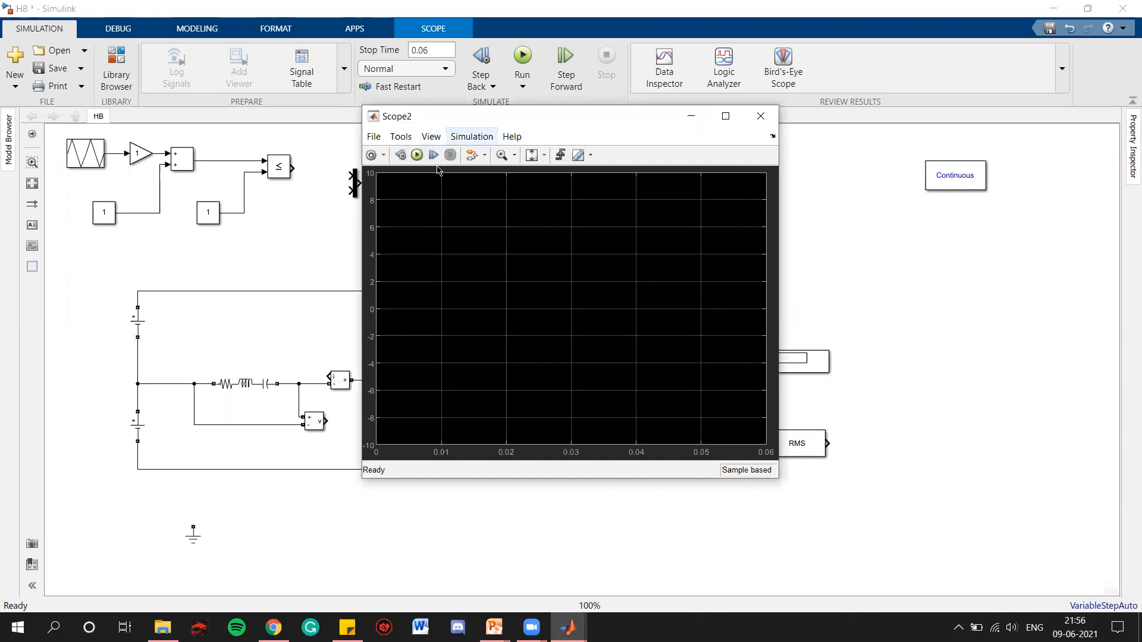
double_click(426, 117)
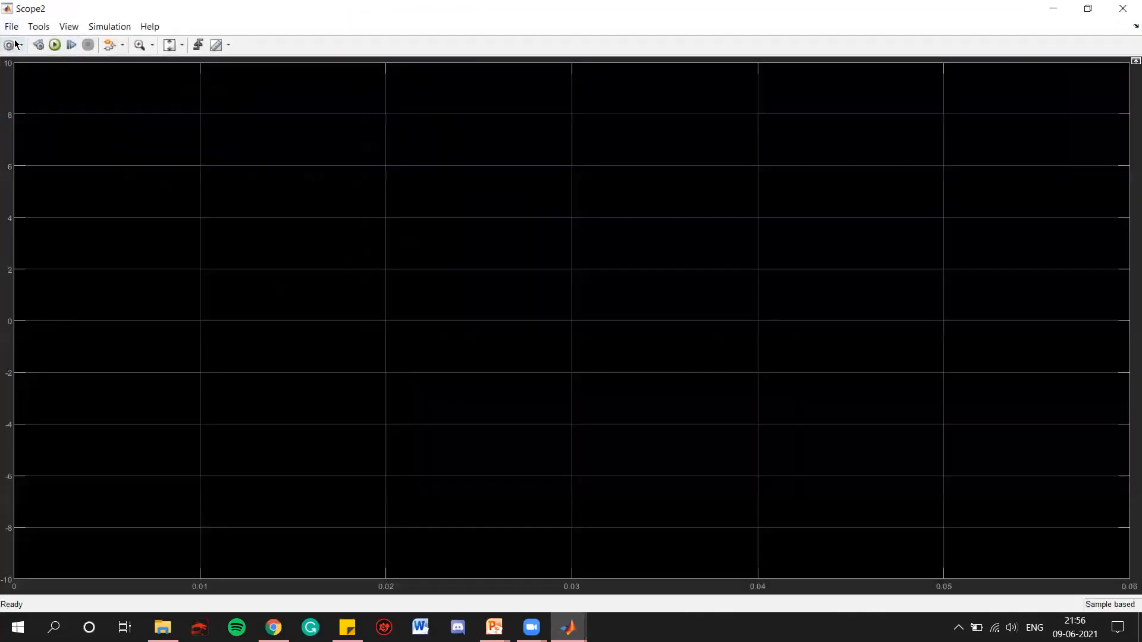
left_click(9, 45)
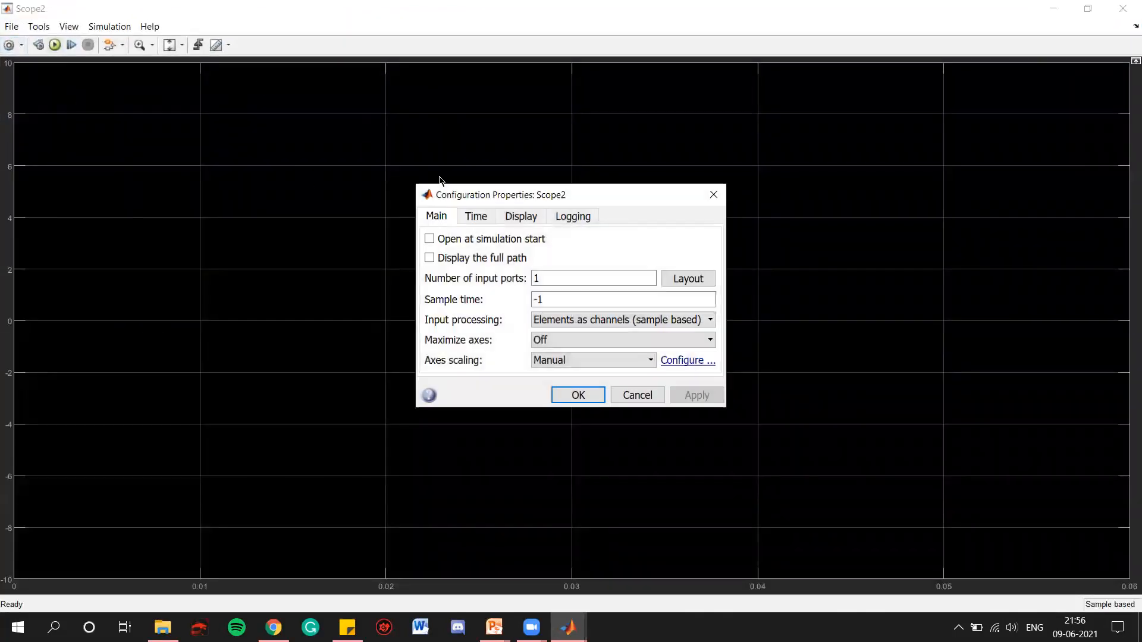
double_click(569, 280)
type("1")
left_click(703, 283)
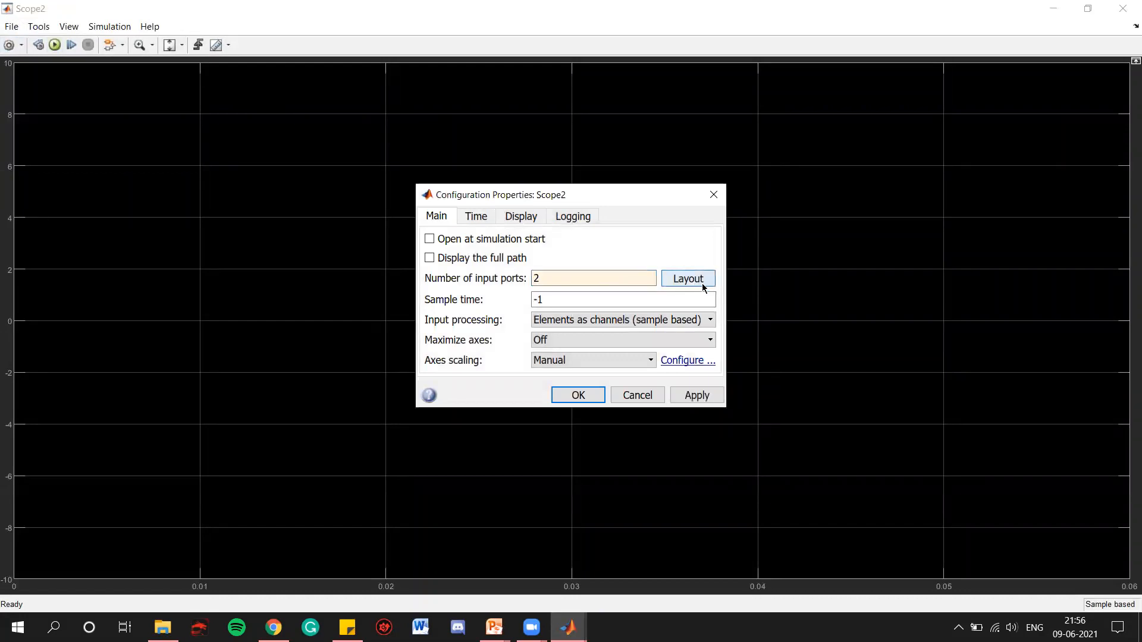
left_click(744, 342)
left_click(697, 395)
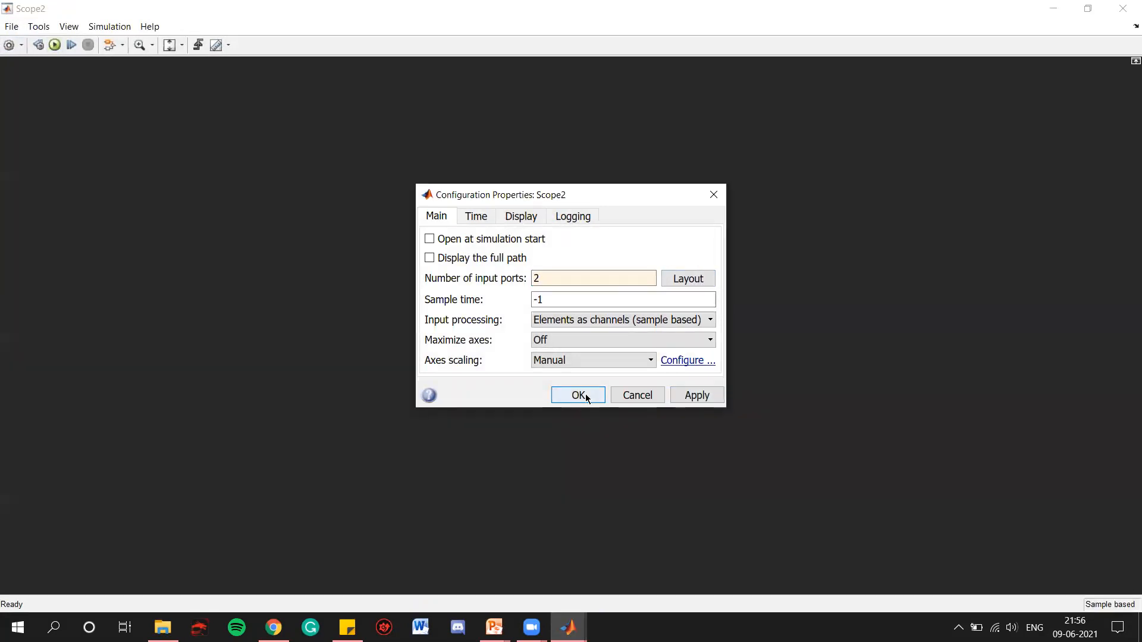
left_click(578, 395)
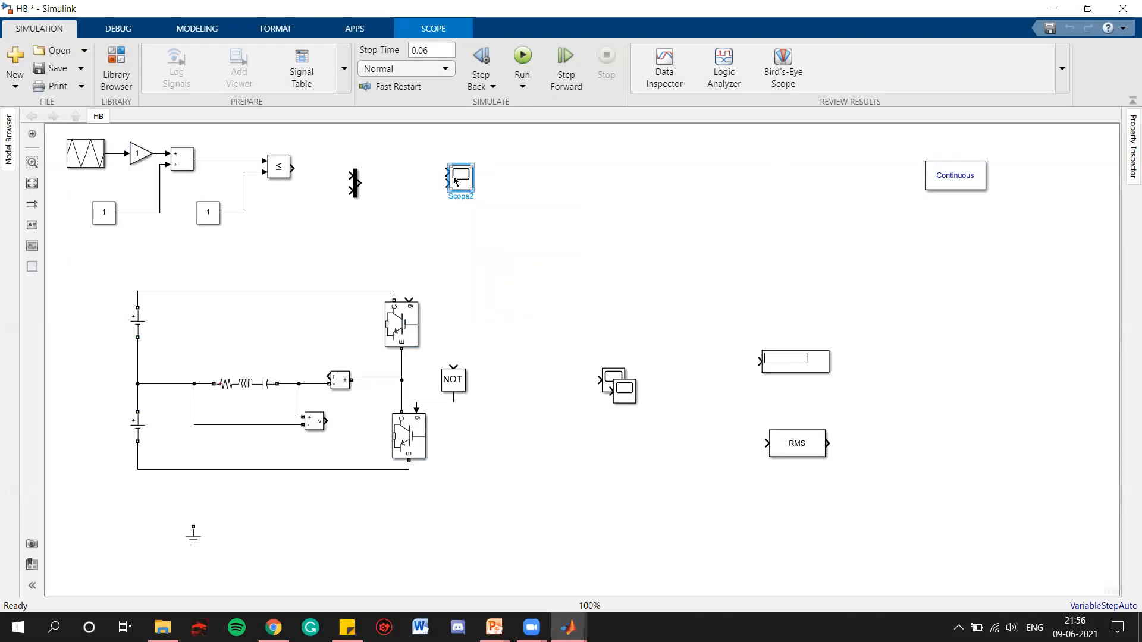
Step: Wire the Mux and relational operator outputs to the two scope inputs, and feed the Mux from the sum output and second Constant
left_click_drag(453, 176, 422, 177)
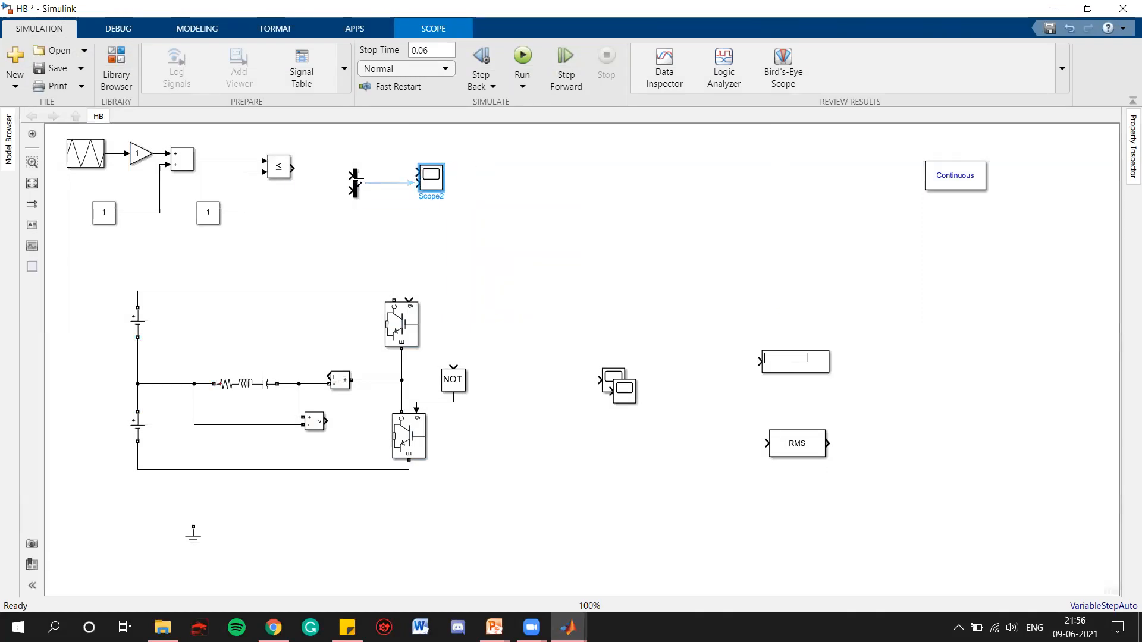
left_click_drag(353, 182, 415, 173)
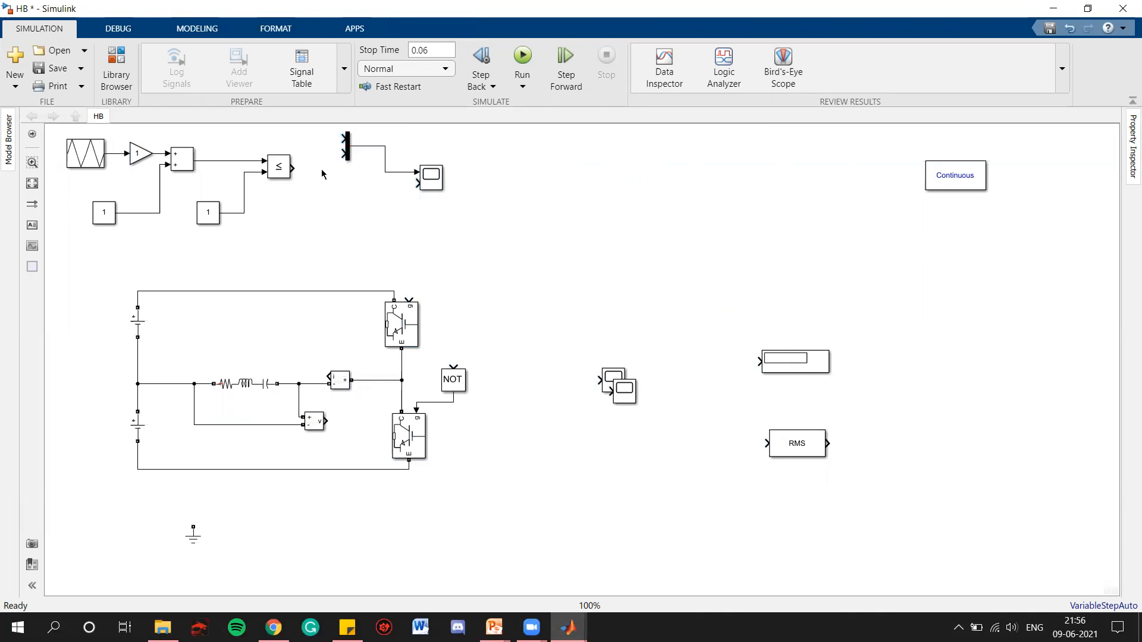
left_click_drag(293, 168, 418, 183)
left_click_drag(341, 143, 233, 161)
left_click_drag(344, 153, 248, 170)
Step: Set the Triangle Generator's frequency to 50 Hz and its phase to -90 degrees
double_click(87, 153)
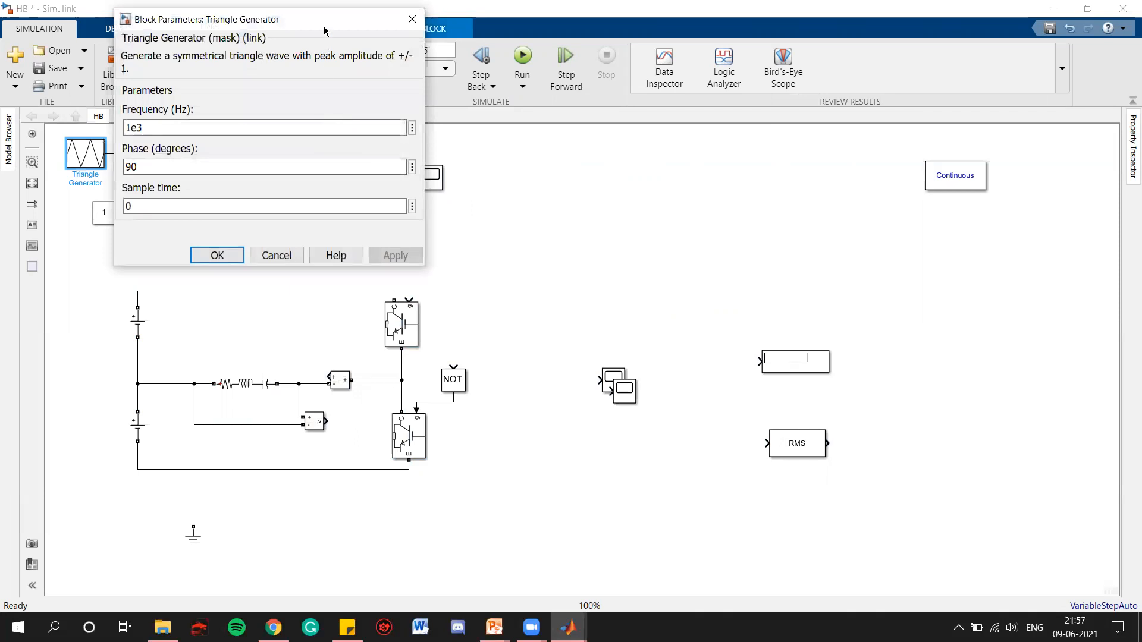
double_click(570, 331)
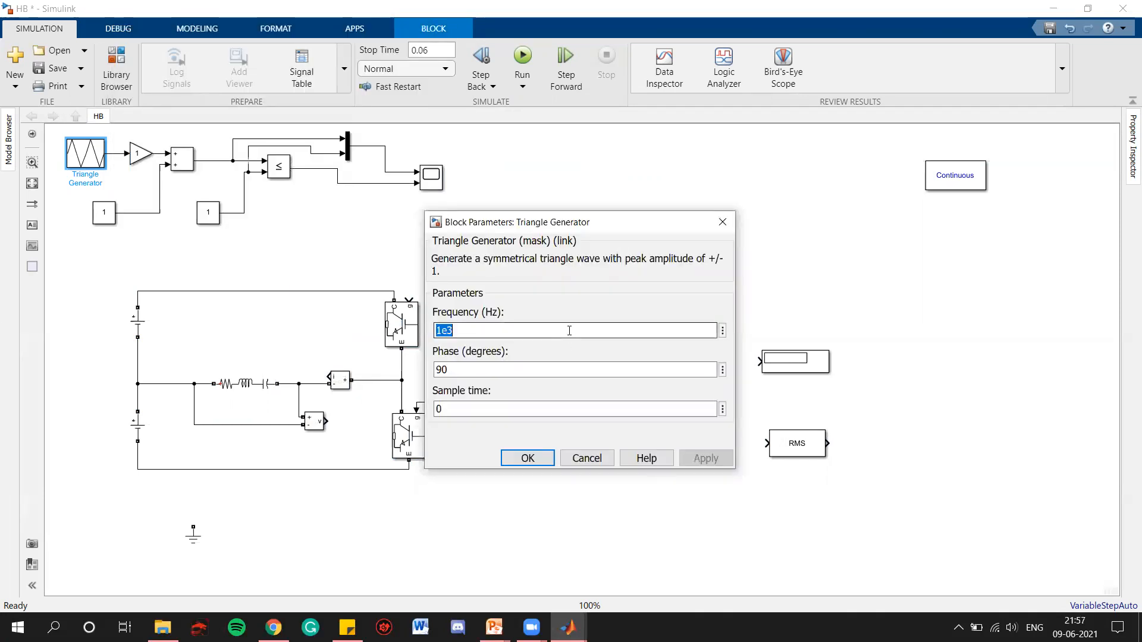
type("50")
double_click(611, 368)
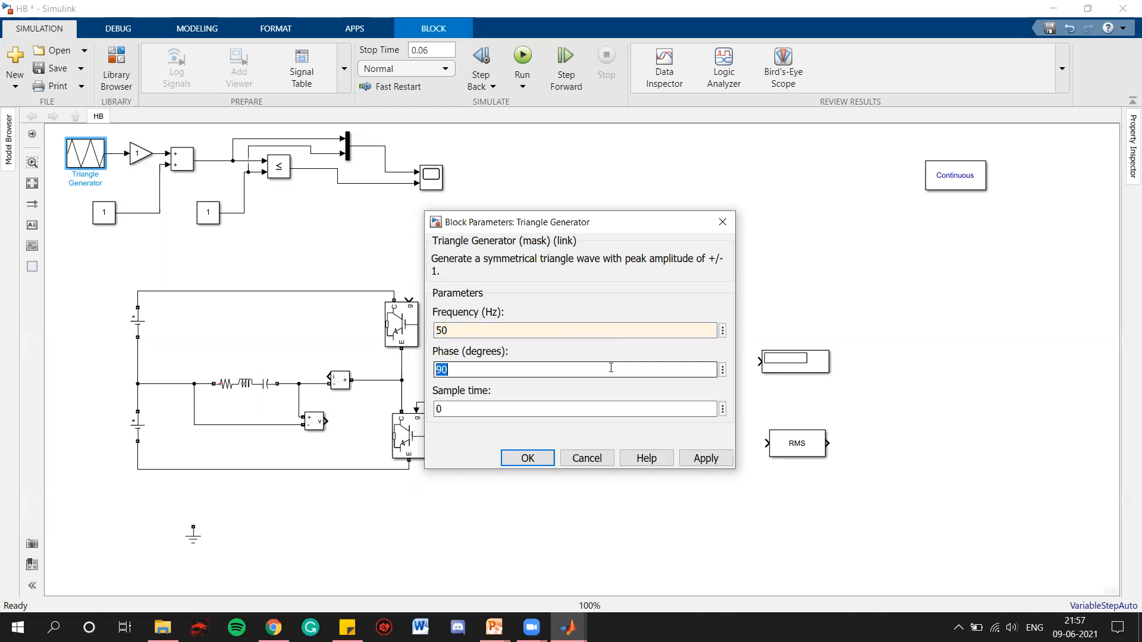
type("-90")
left_click(728, 458)
left_click(546, 460)
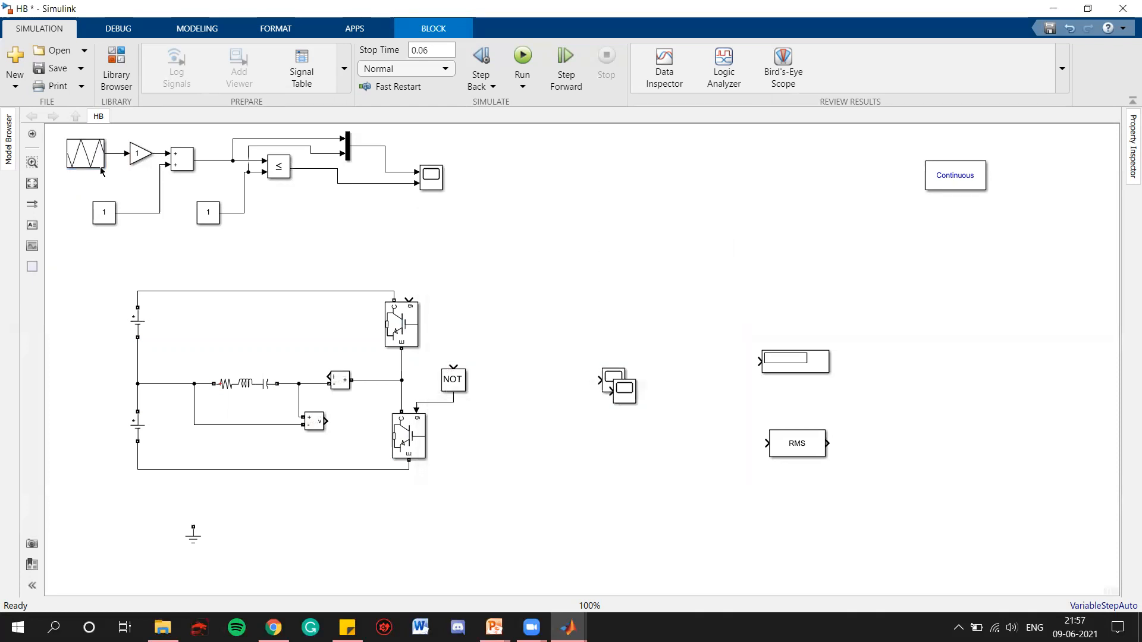
Step: Set the Gain block's gain to 0.5
left_click(198, 179)
double_click(141, 153)
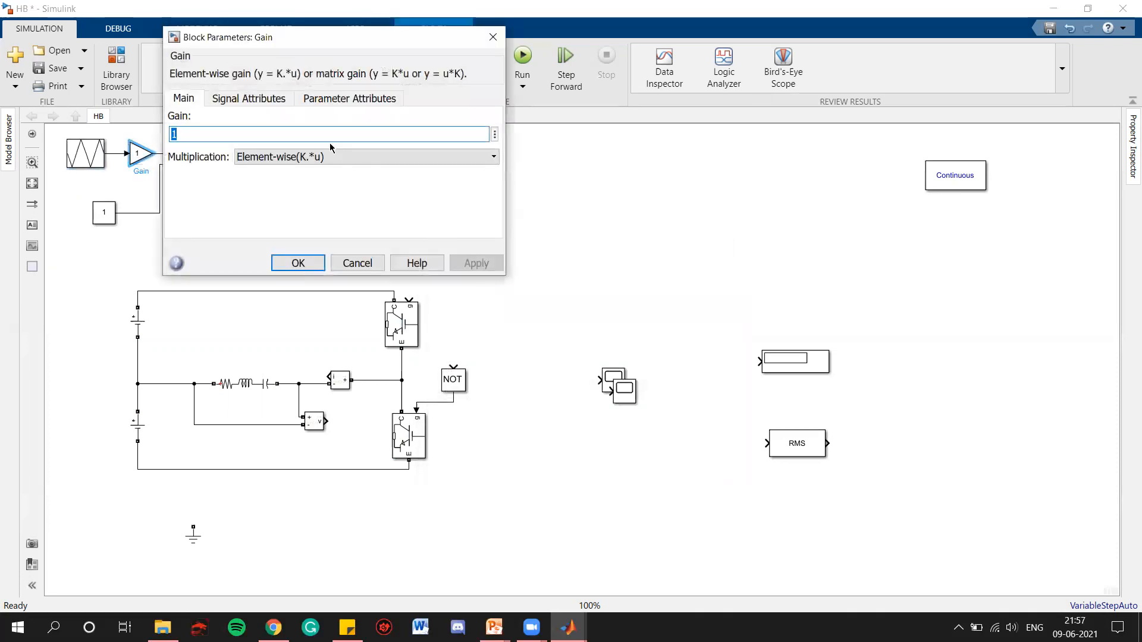
type("9")
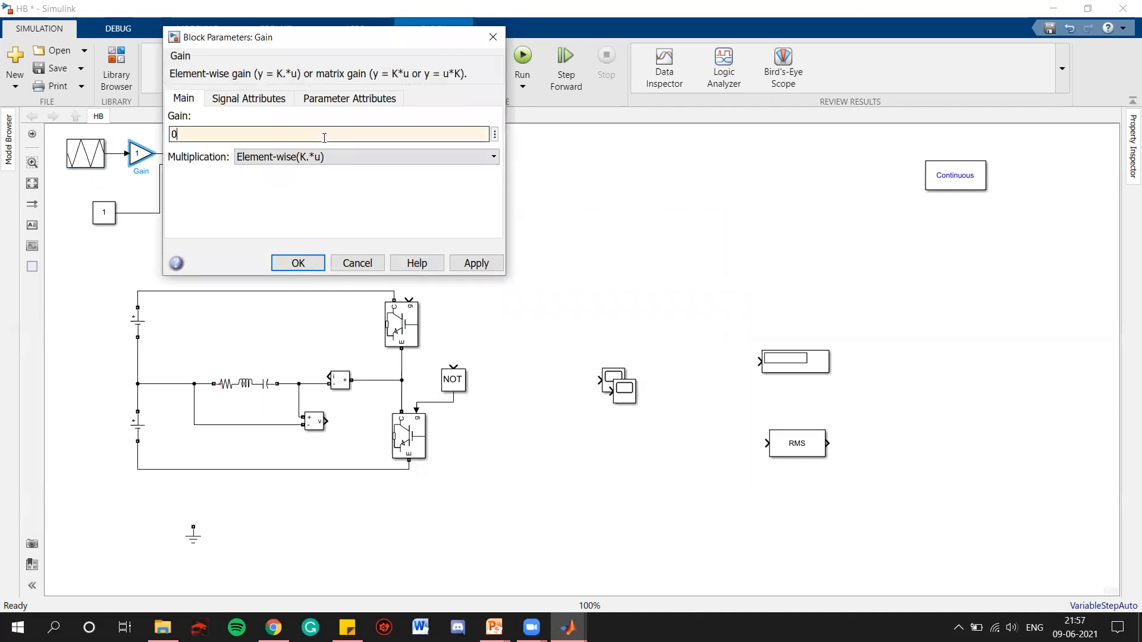
key("Return")
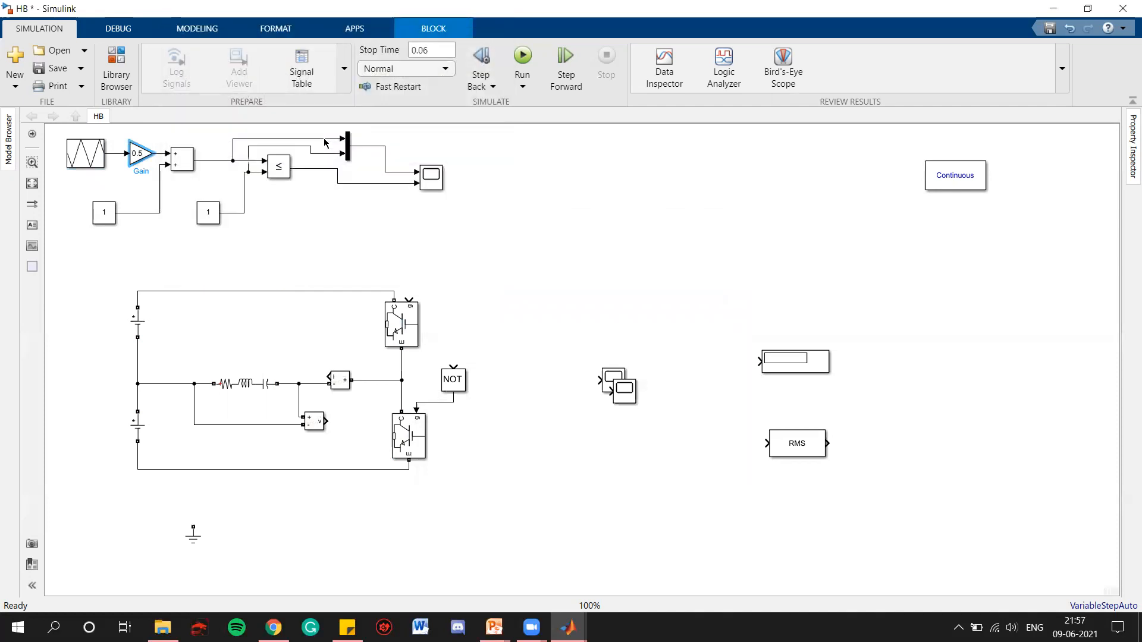
Step: Set the values of both Constant blocks, feeding the sum and the relational operator, to 0.5
left_click(106, 213)
double_click(107, 215)
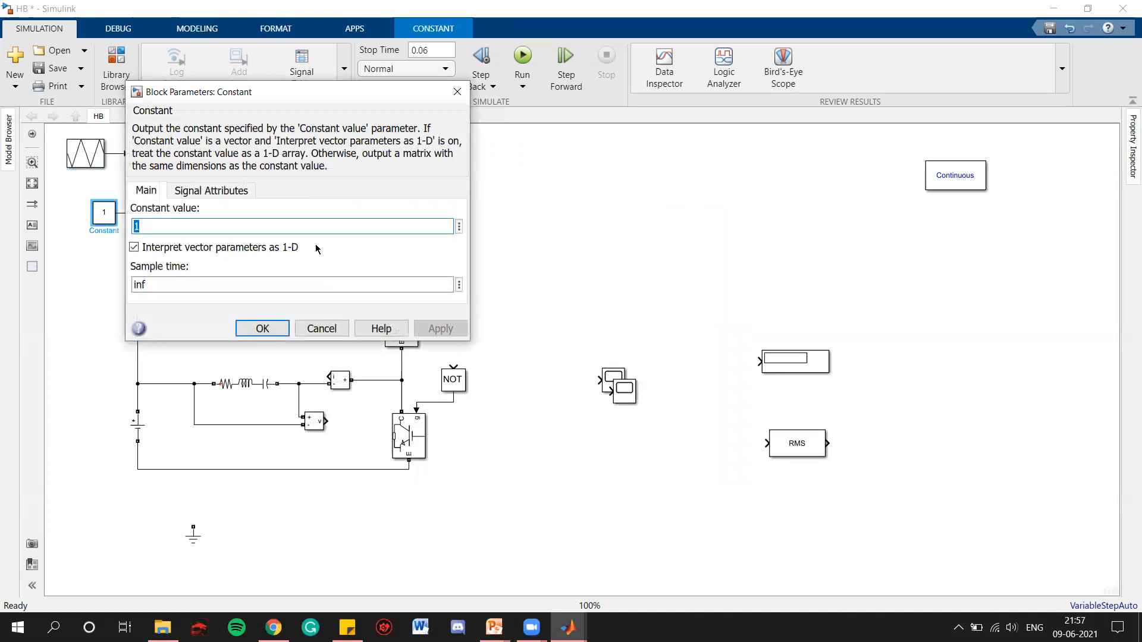
type("0.5")
key("Return")
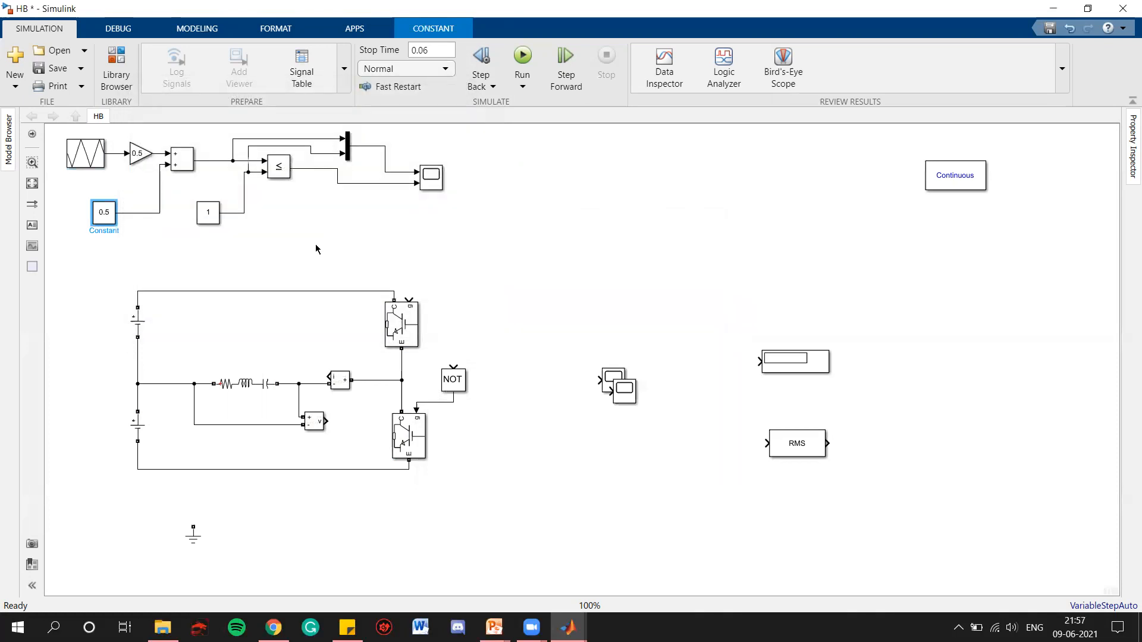
double_click(208, 212)
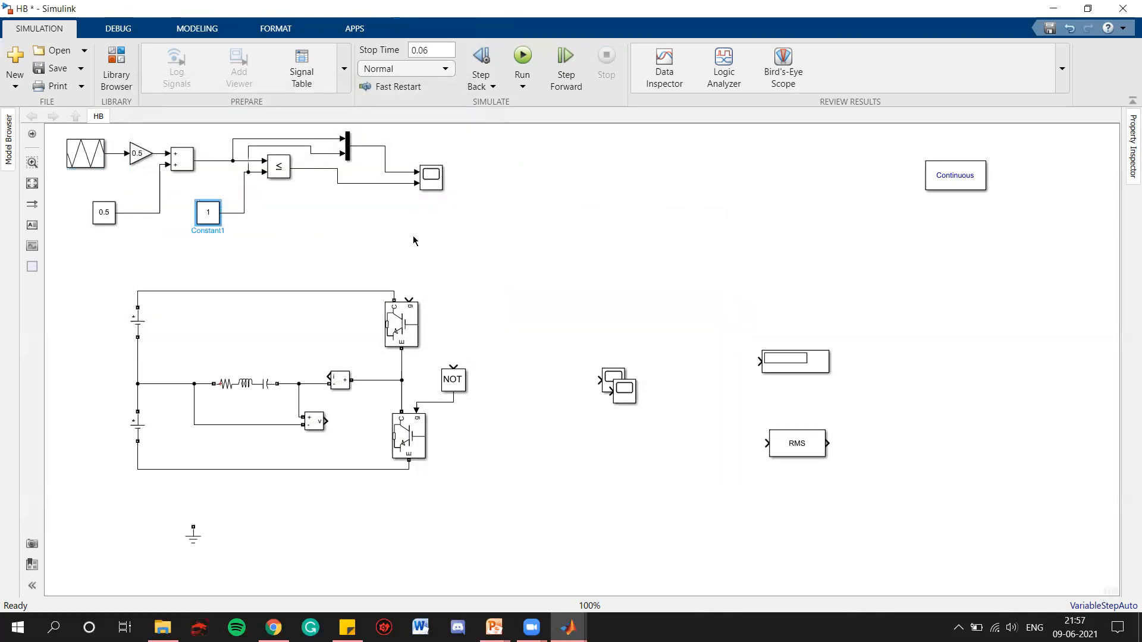
type("0.")
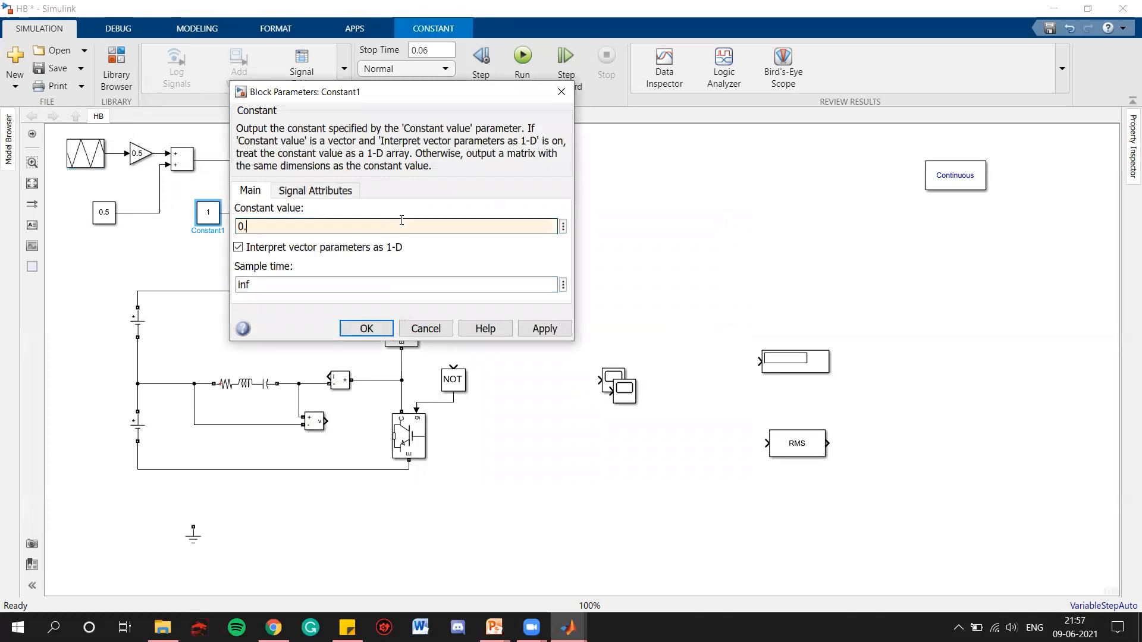
type("5")
key("Return")
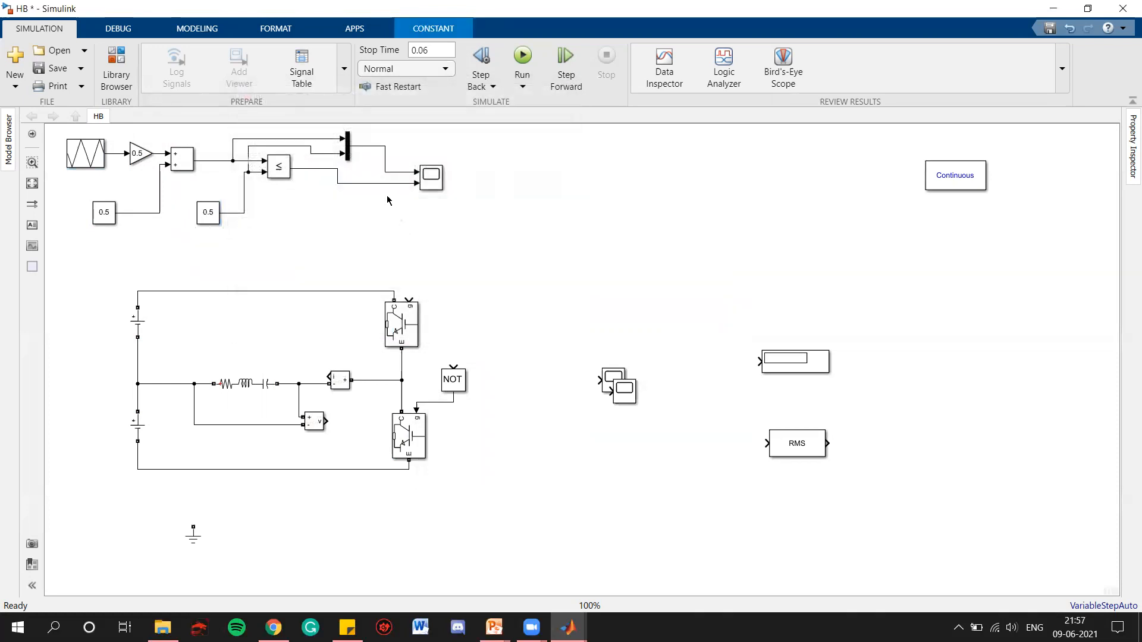
left_click(404, 200)
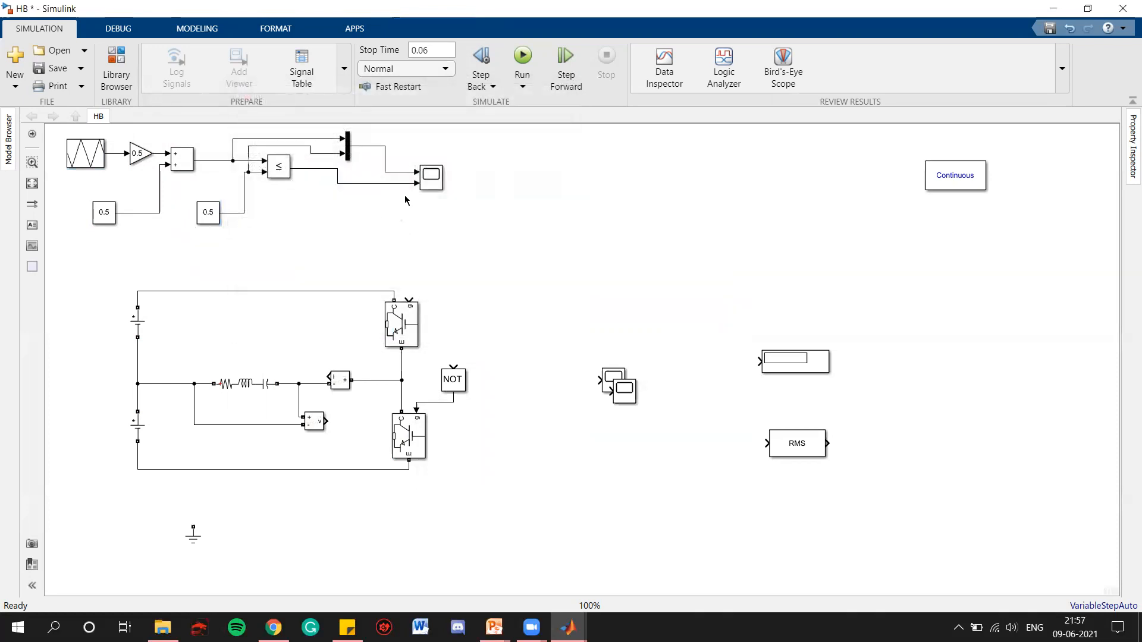
Step: Run the simulation and examine the carrier, reference and gate pulse waveforms in the scope beyond the Mux
left_click(528, 59)
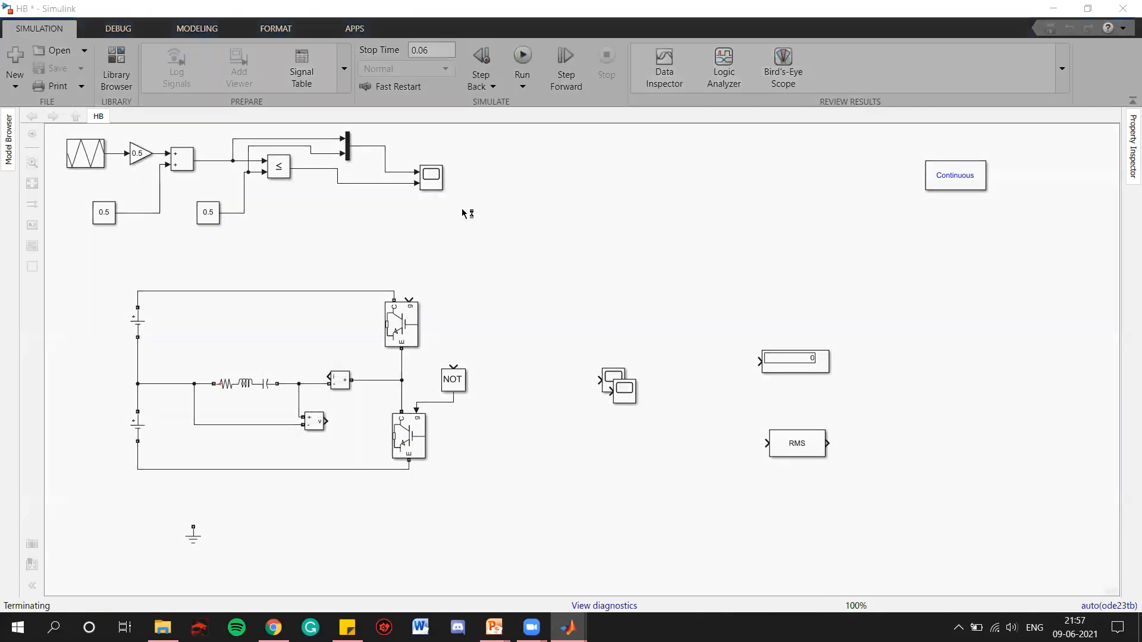
double_click(439, 188)
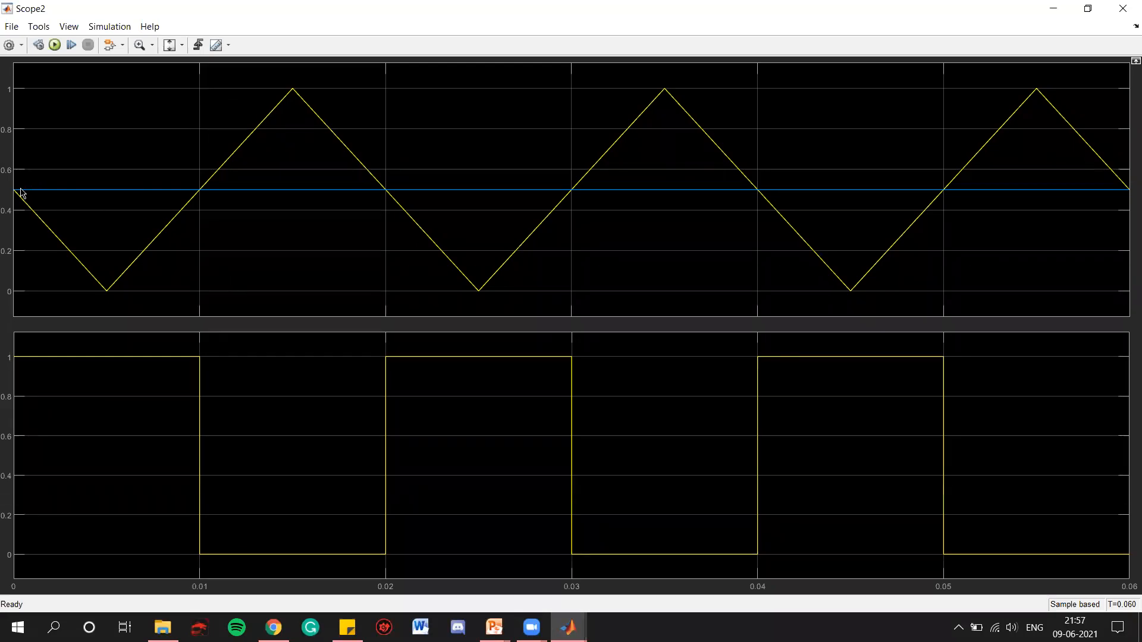
left_click(1051, 9)
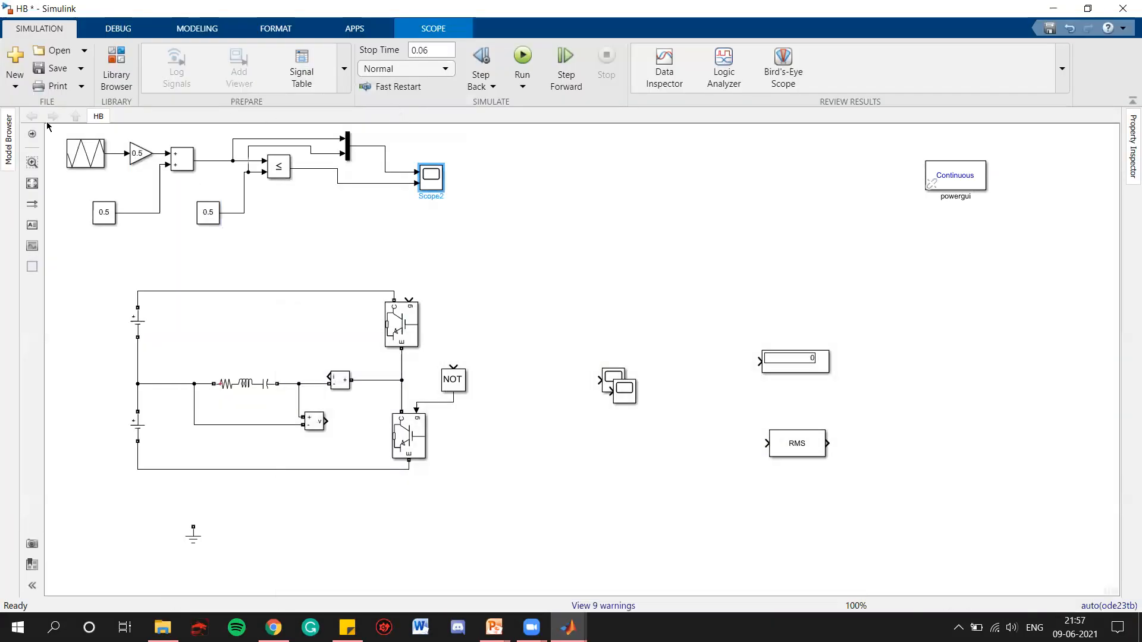
Step: Check the Triangle Generator's parameters against the waveforms in the two-input scope
double_click(70, 143)
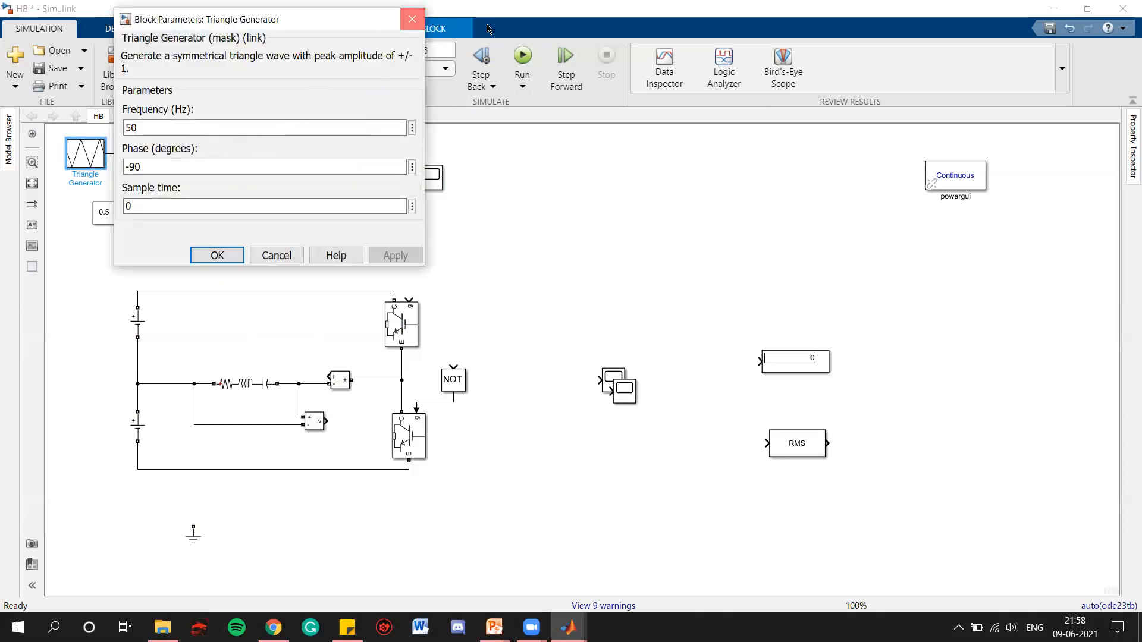
left_click(411, 19)
double_click(436, 177)
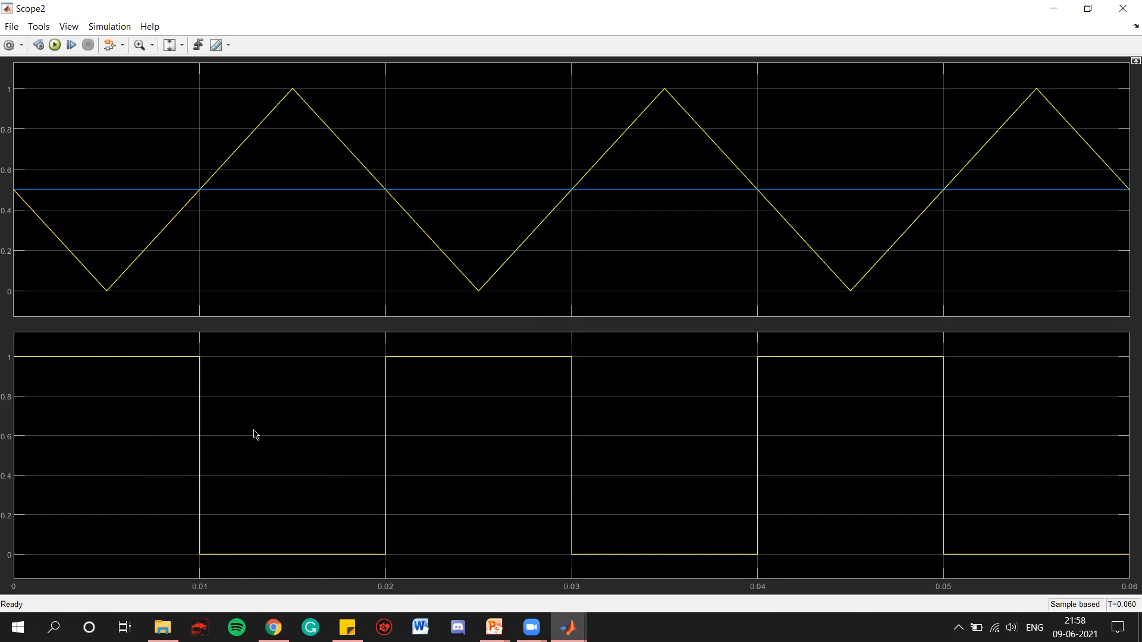
left_click(1123, 8)
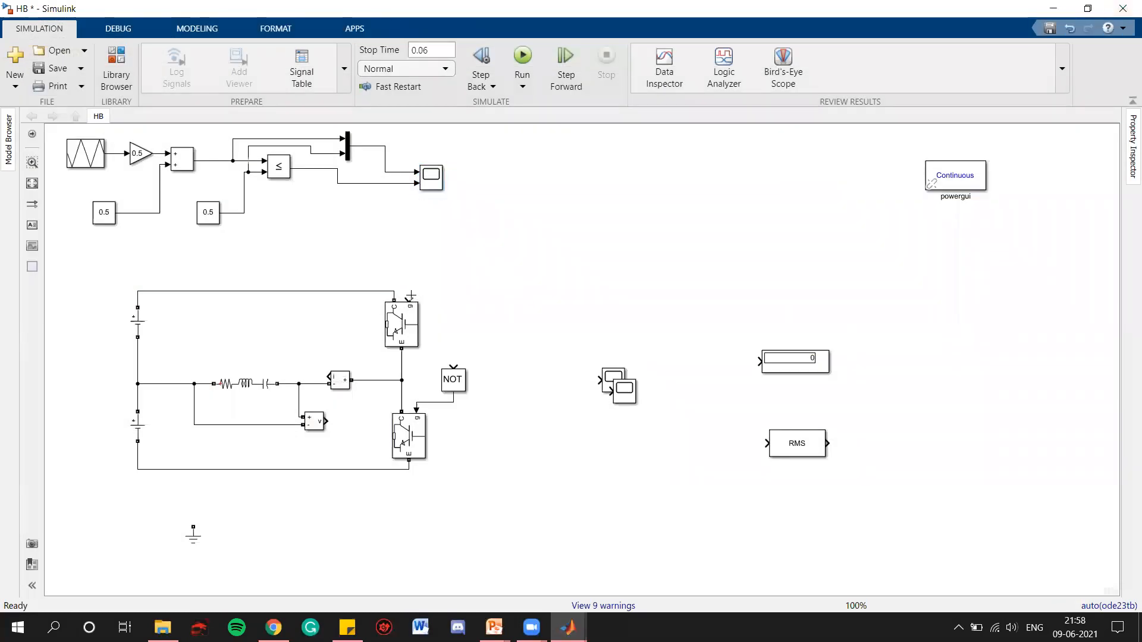
Step: Wire the relational operator's output to the upper IGBT's gate and to the NOT block's input
left_click_drag(410, 297, 406, 185)
left_click(460, 384)
mouse_move(452, 364)
left_mouse_down()
mouse_move(454, 280)
mouse_move(408, 285)
left_mouse_up()
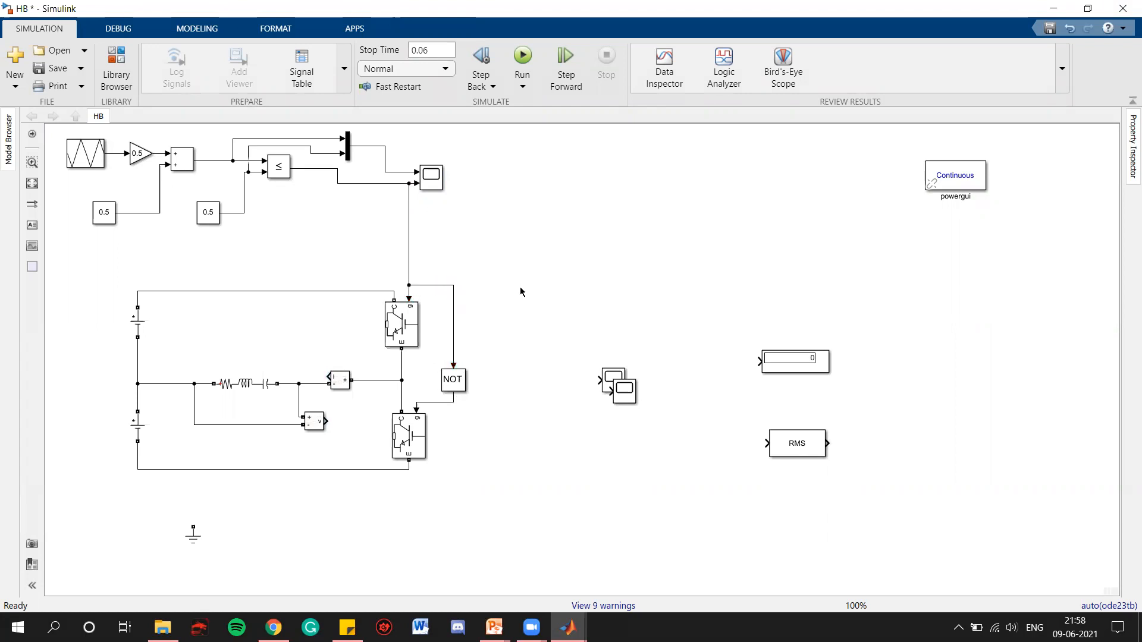
Step: Move the front one of the two overlapping scopes up into free space and view its empty display
double_click(623, 279)
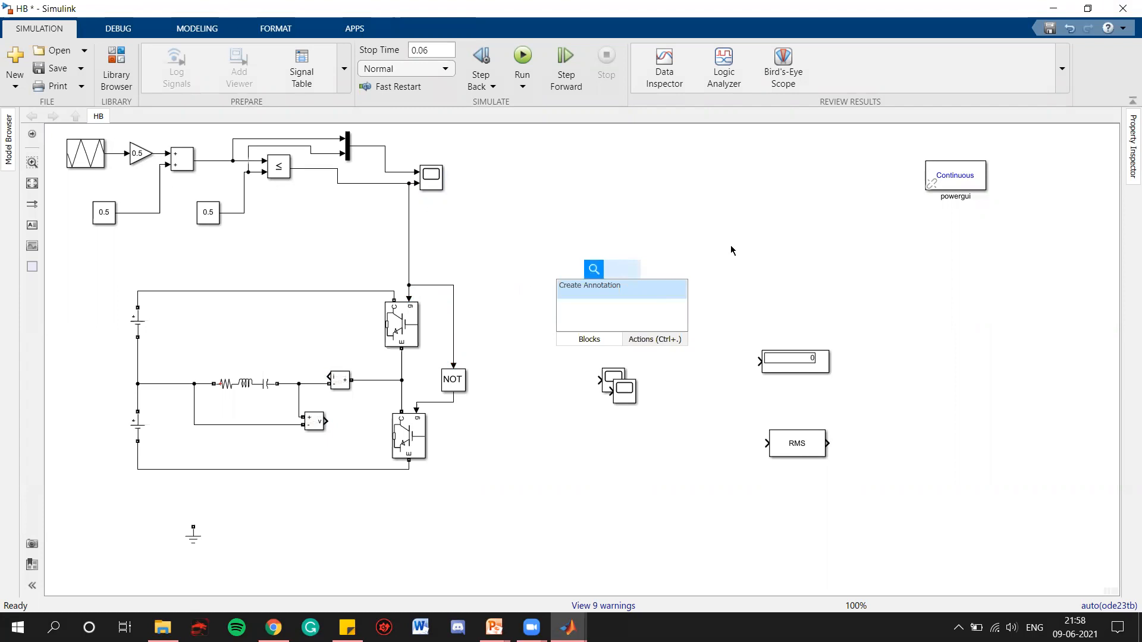
key("Escape")
left_click(629, 398)
left_click_drag(629, 397, 546, 210)
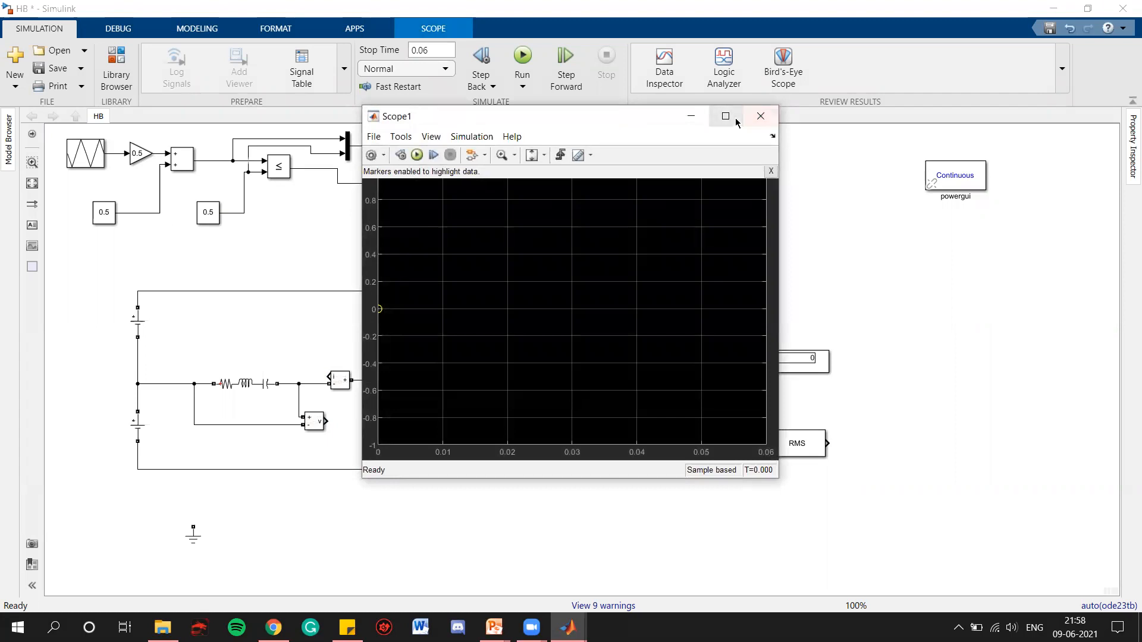
left_click(726, 117)
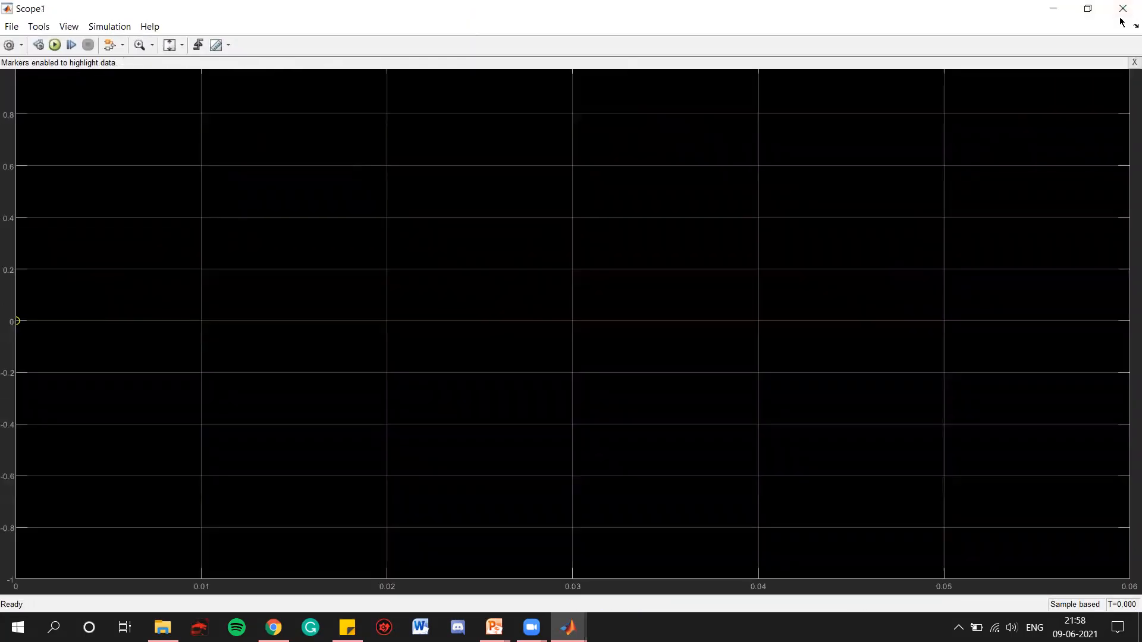
left_click(1122, 9)
Step: Try the other scope on the current measurement's output, and delete that scope with its line
mouse_move(620, 381)
left_mouse_down()
mouse_move(346, 505)
mouse_move(376, 516)
mouse_move(295, 339)
mouse_move(328, 369)
left_mouse_up()
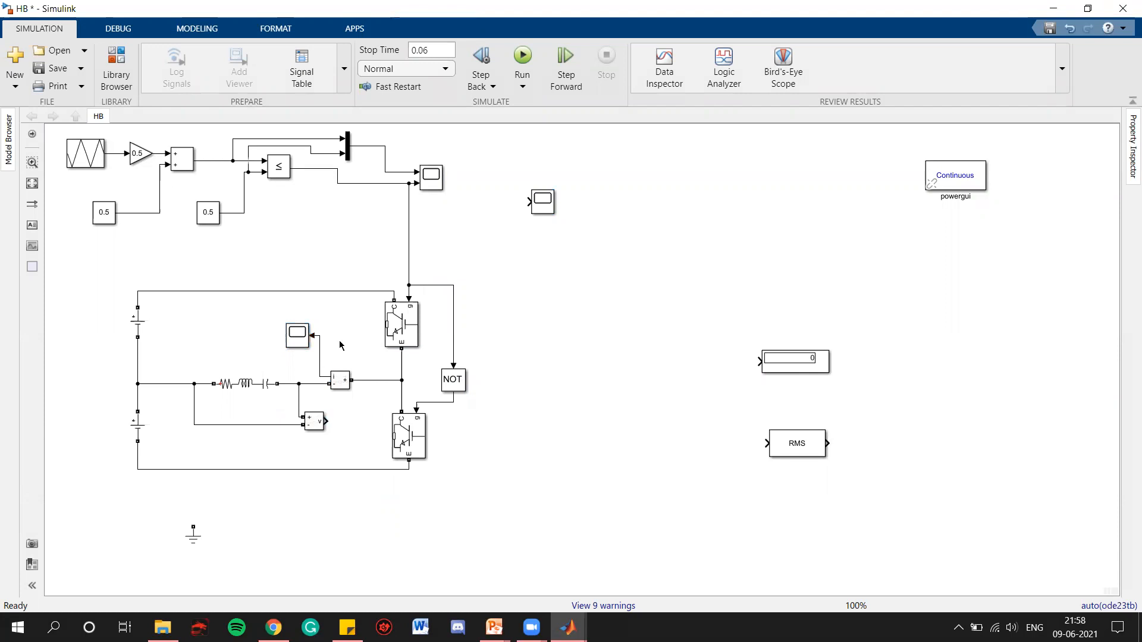
left_click_drag(284, 322, 336, 353)
key("Delete")
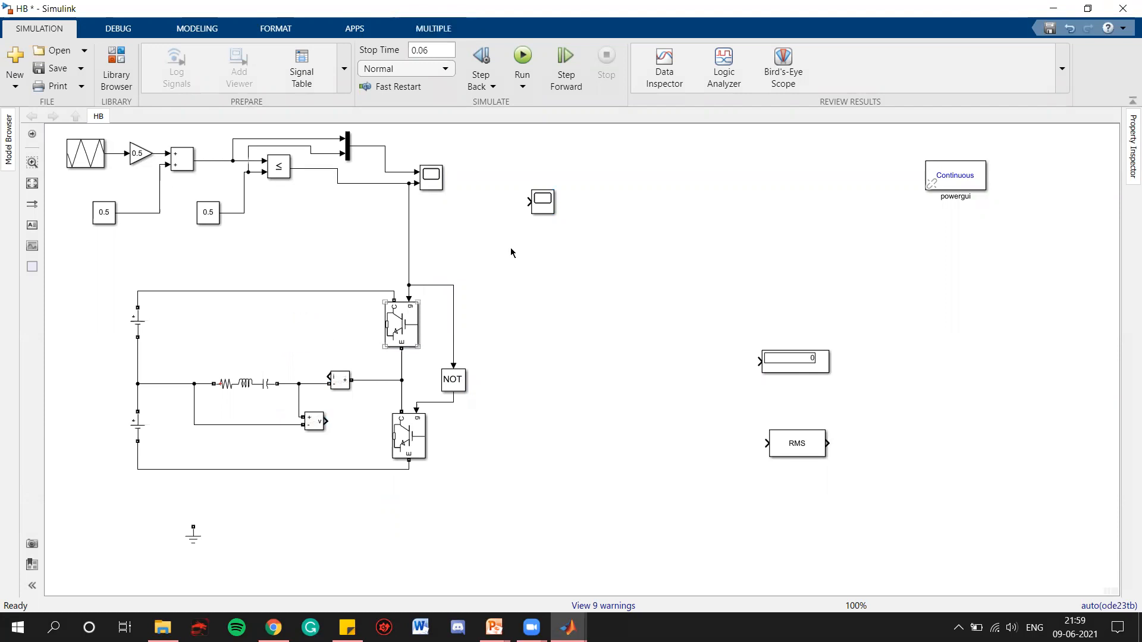
Step: Move the remaining unconnected scope down to the height of the upper IGBT, and connect the Ground block to the lower DC rail
left_click_drag(539, 218, 550, 302)
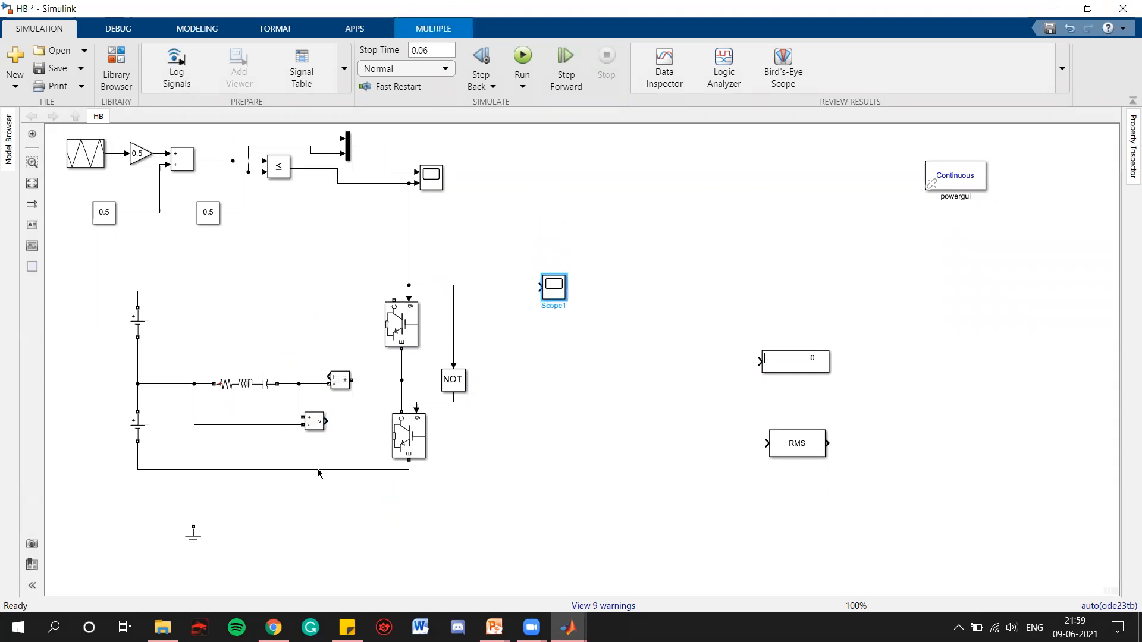
mouse_move(195, 541)
left_mouse_down()
mouse_move(140, 516)
mouse_move(141, 470)
left_mouse_up()
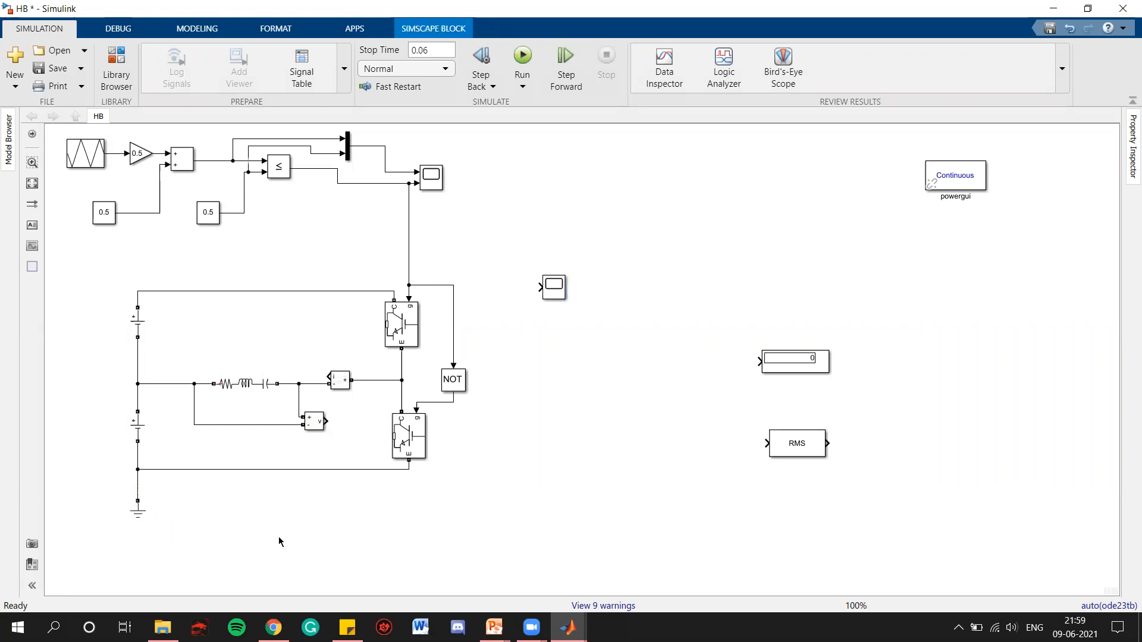
Step: Place the RMS and Display blocks below the lower IGBT, and wire the voltage measurement's output through RMS to the Display
left_click_drag(810, 444, 532, 508)
left_click_drag(799, 379, 616, 523)
left_click_drag(525, 509, 524, 465)
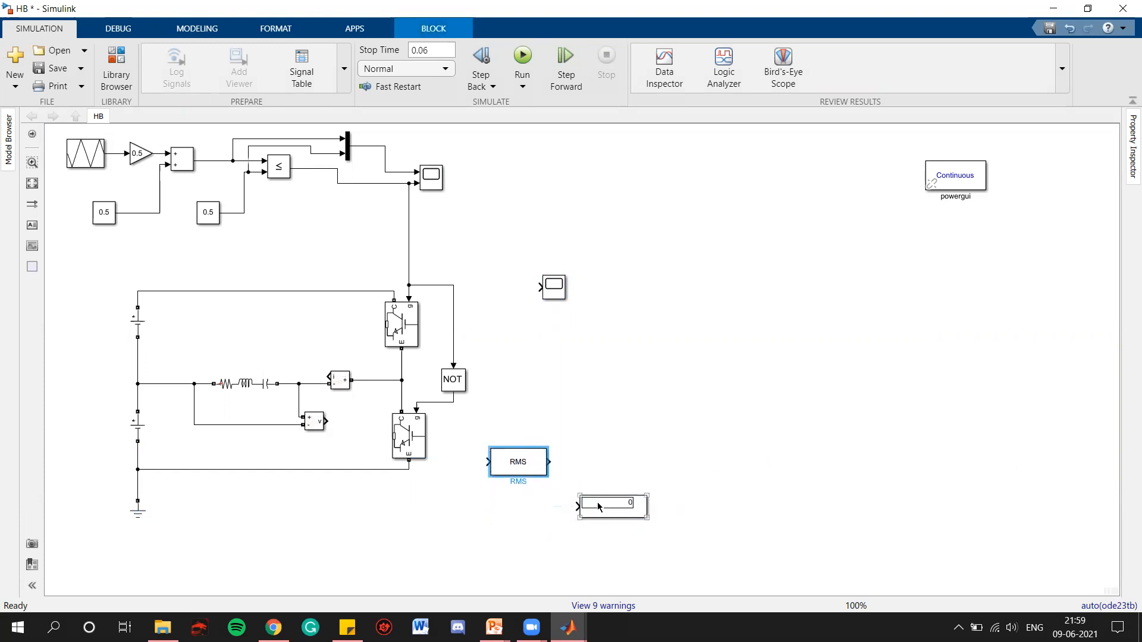
left_click_drag(595, 505, 595, 460)
left_click_drag(326, 422, 417, 506)
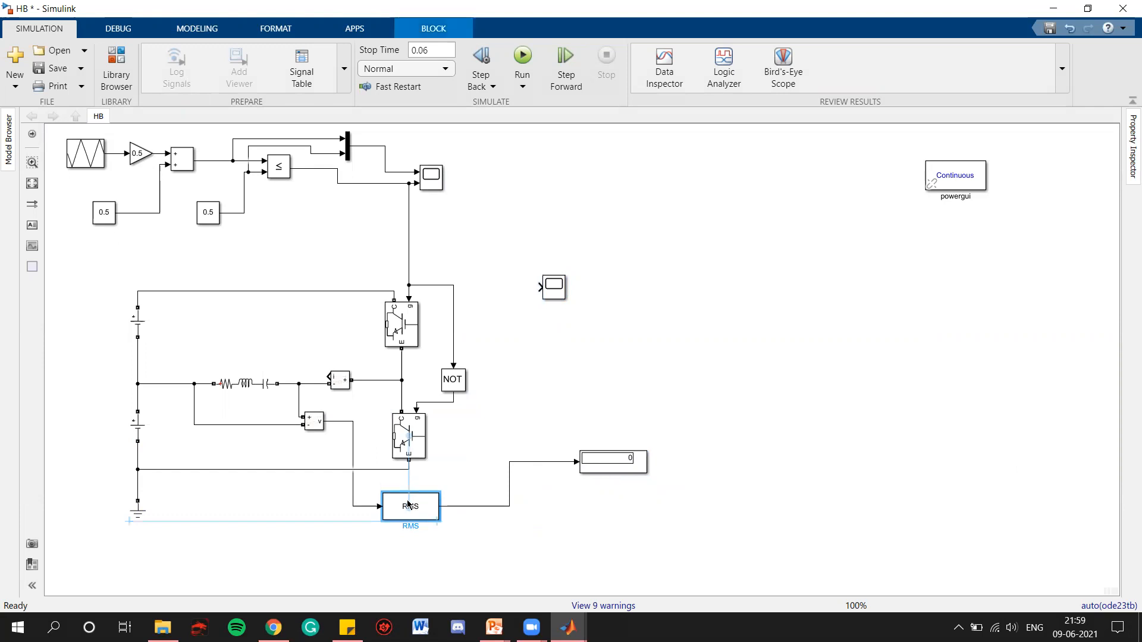
left_click_drag(601, 472, 495, 524)
left_click(807, 449)
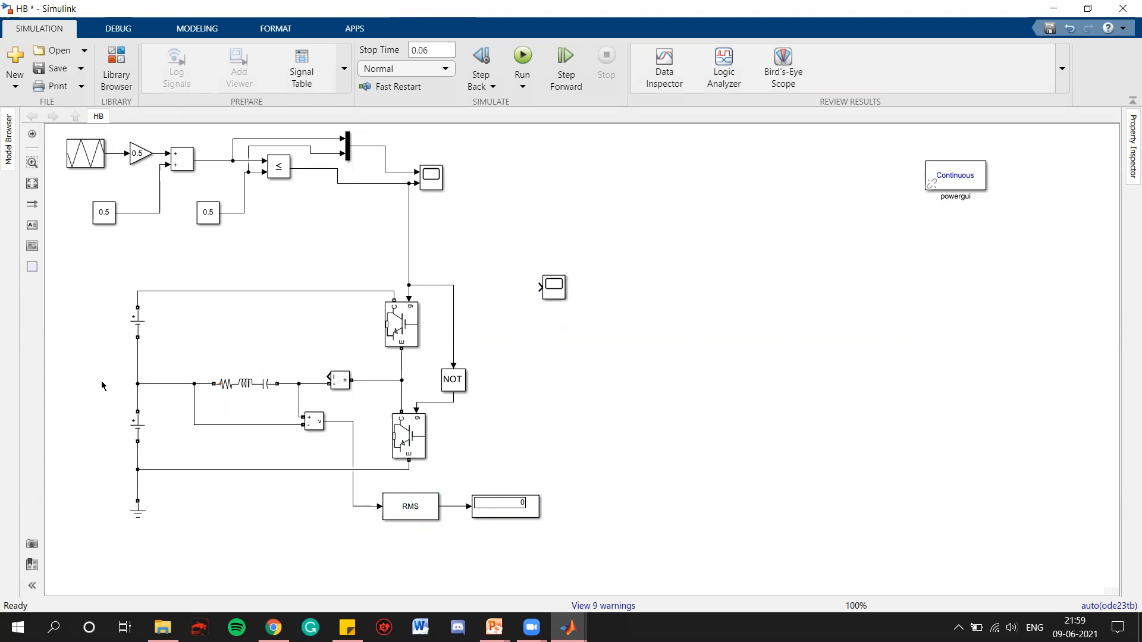
Step: Duplicate the Voltage Measurement block beside the DC sources, and connect it across the upper and lower DC rails
left_click(318, 422)
key("ctrl+c")
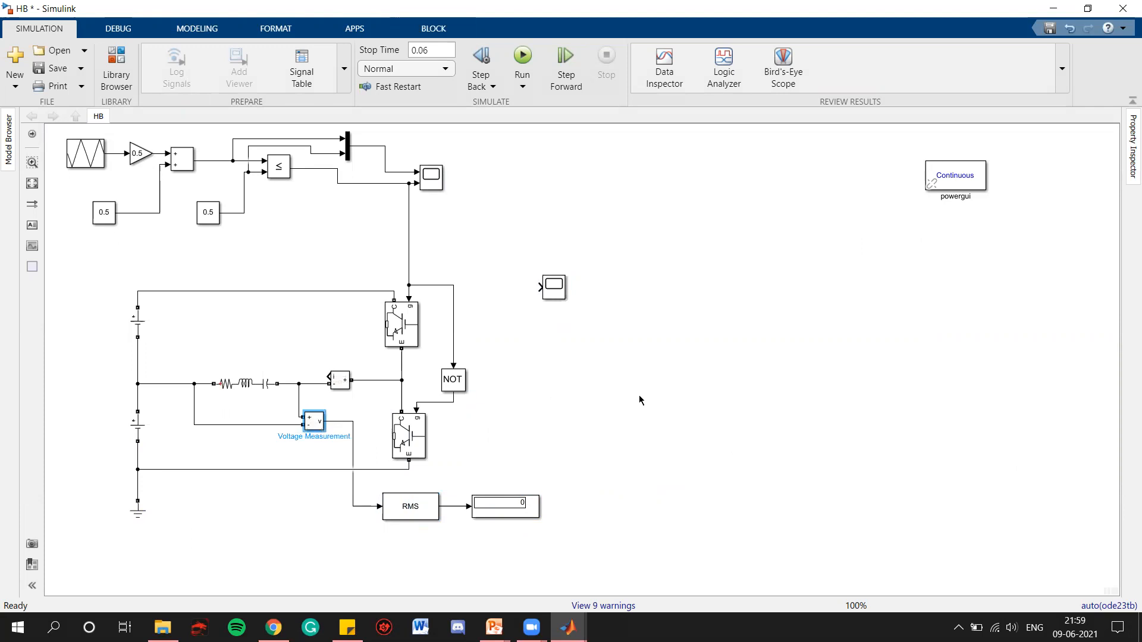
key("ctrl+v")
mouse_move(320, 429)
left_mouse_down()
mouse_move(92, 381)
mouse_move(83, 315)
mouse_move(140, 291)
left_mouse_up()
mouse_move(95, 387)
left_mouse_down()
mouse_move(84, 419)
mouse_move(121, 470)
mouse_move(137, 470)
left_mouse_up()
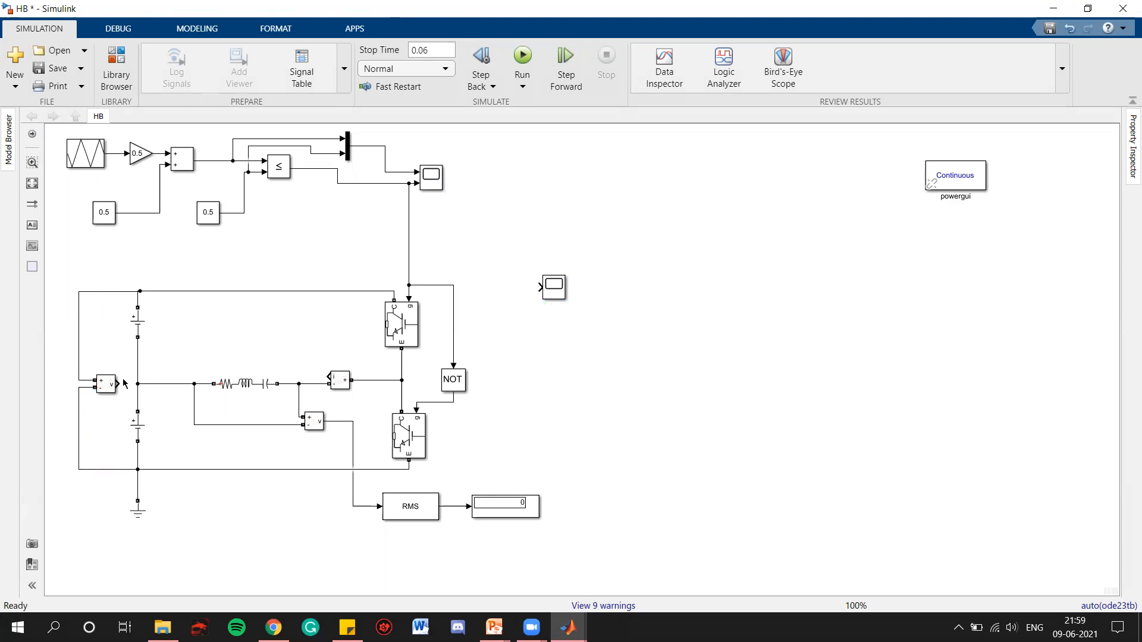
Step: Configure the unconnected scope with 5 input ports and a display layout of two rows by three columns
double_click(558, 284)
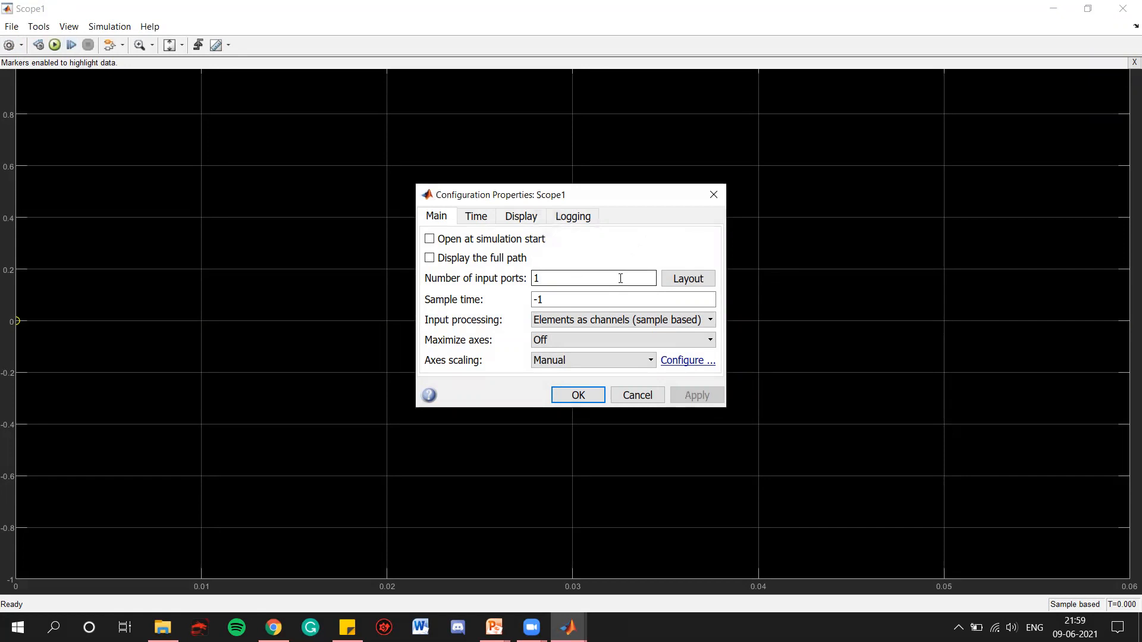
type("5")
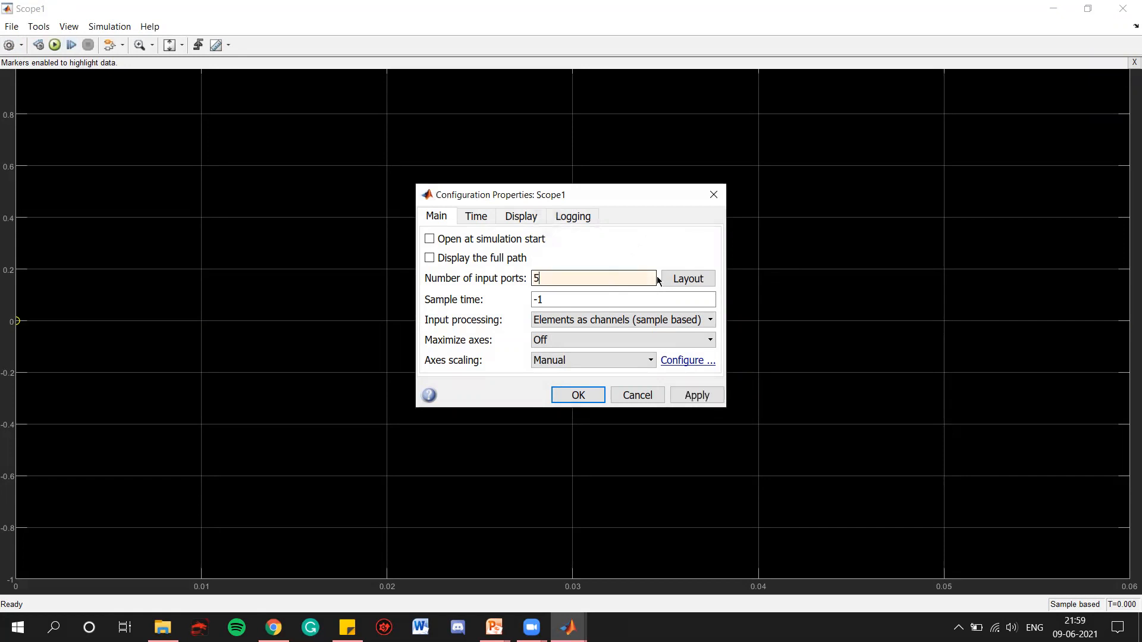
left_click(708, 278)
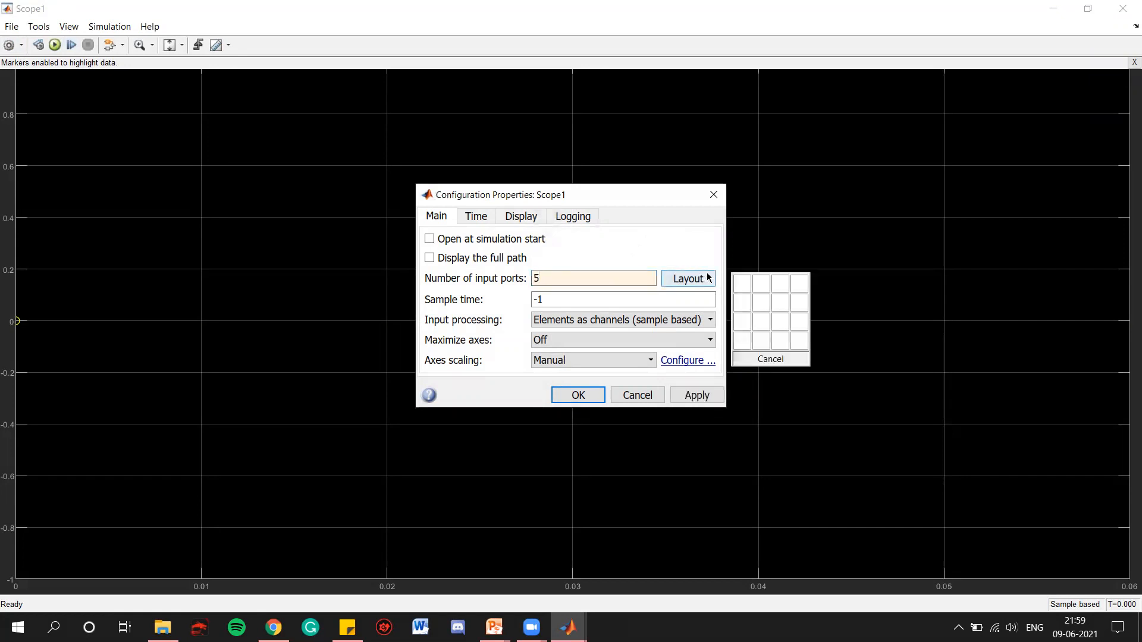
left_click(783, 305)
left_click(694, 395)
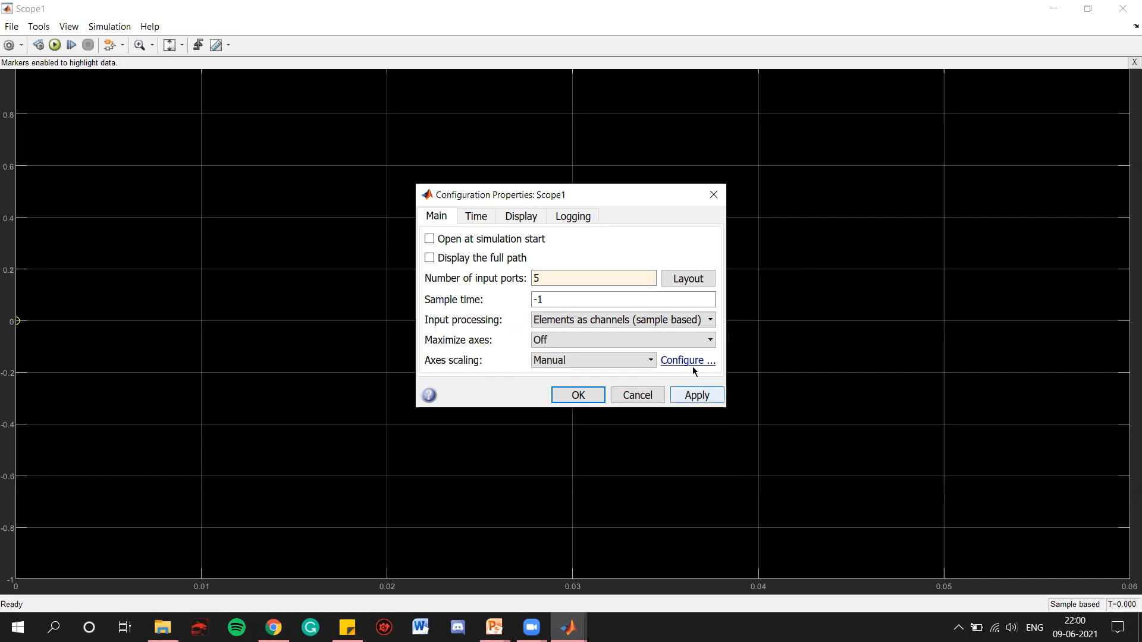
Step: Set the unconnected scope to 4 input ports with its displays stacked in a single column of four
left_click(694, 282)
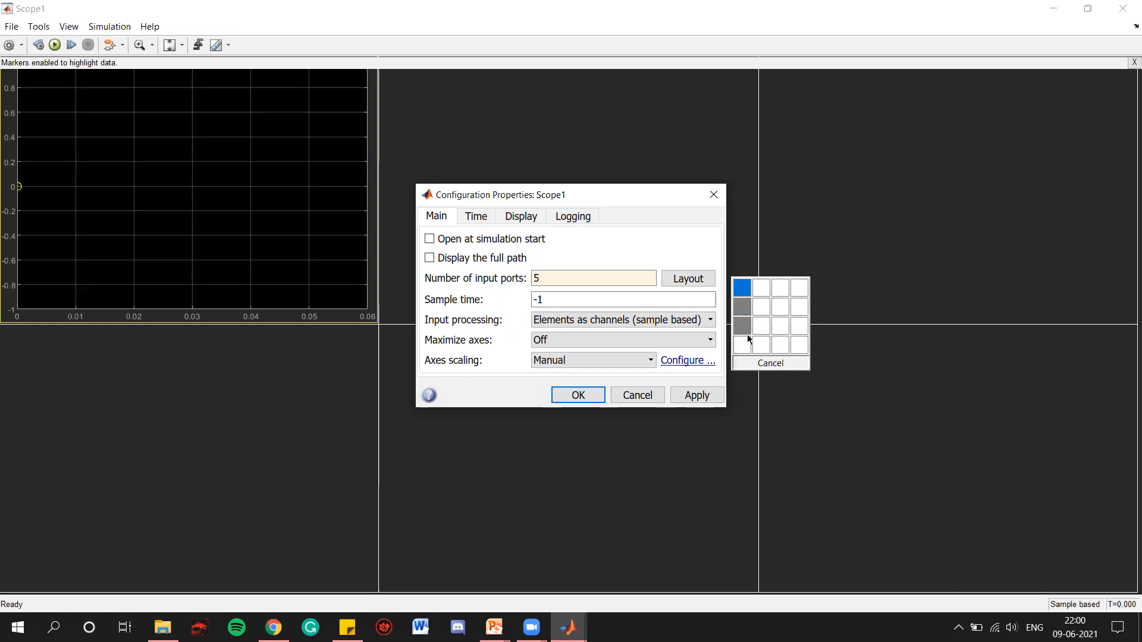
double_click(626, 278)
type("4")
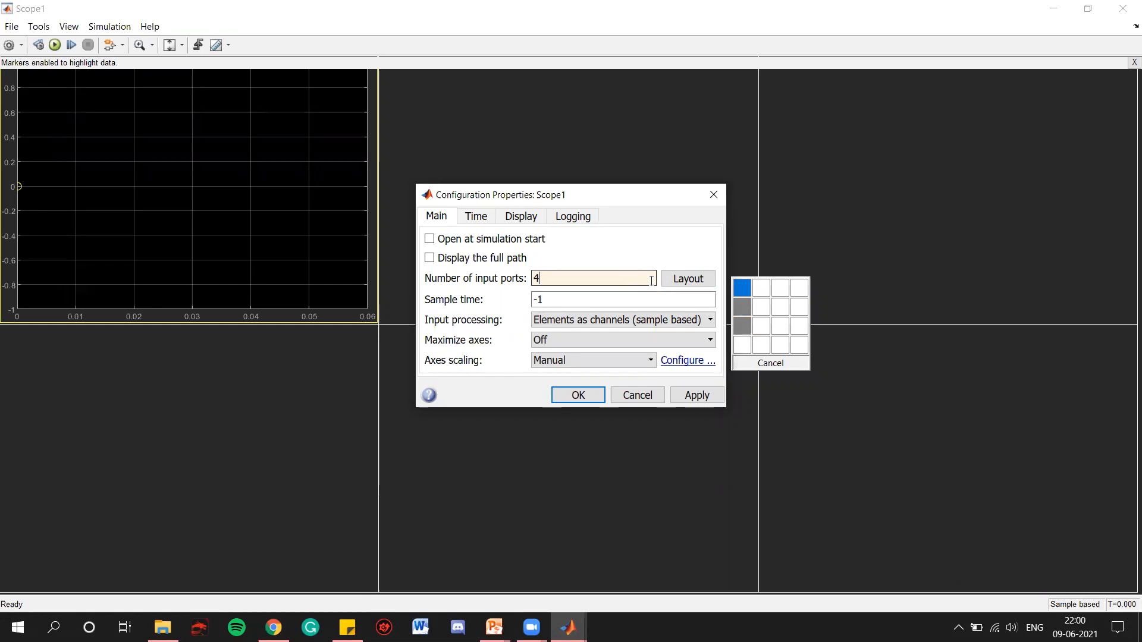
left_click(744, 350)
left_click(696, 395)
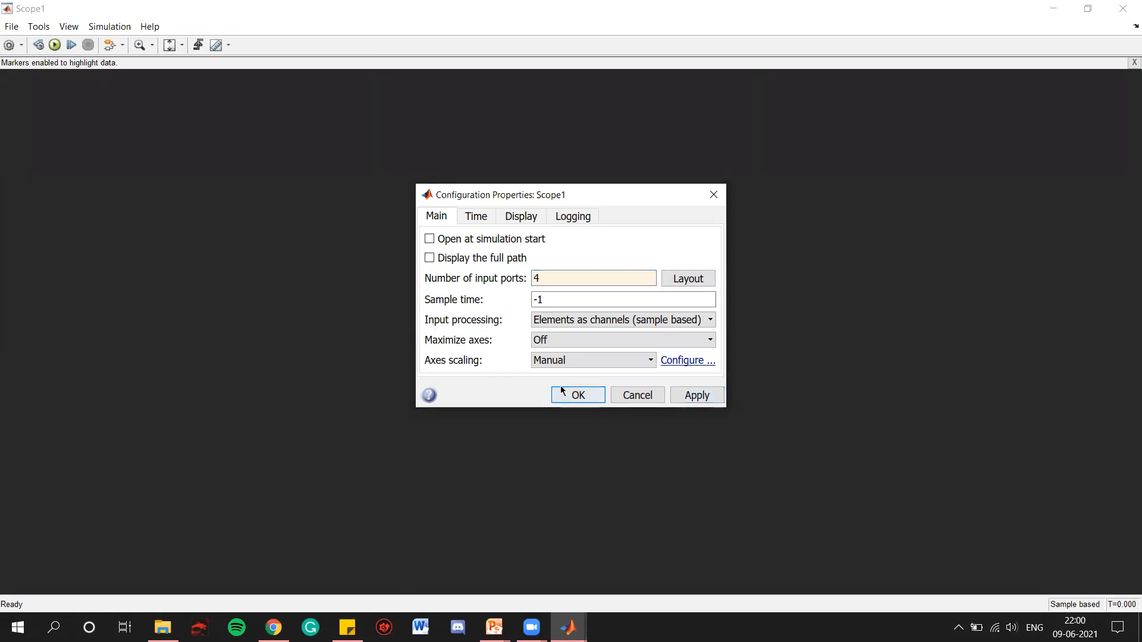
left_click(562, 390)
left_click(1123, 8)
Step: Add a second Scope block to the model, below and beside the four-input scope
double_click(765, 321)
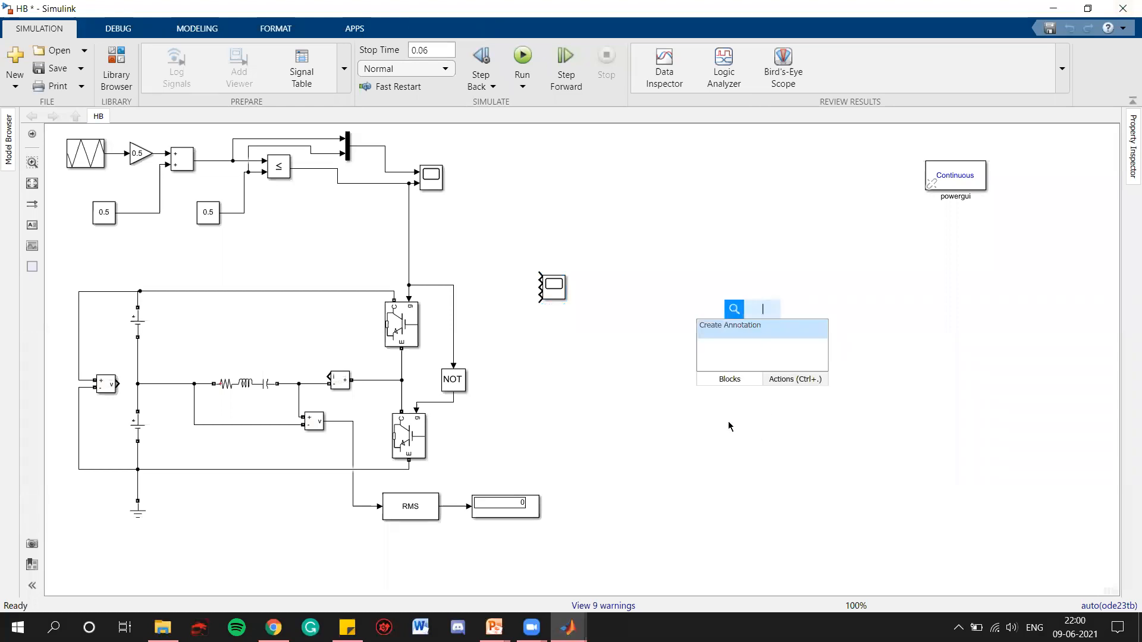
type("scope")
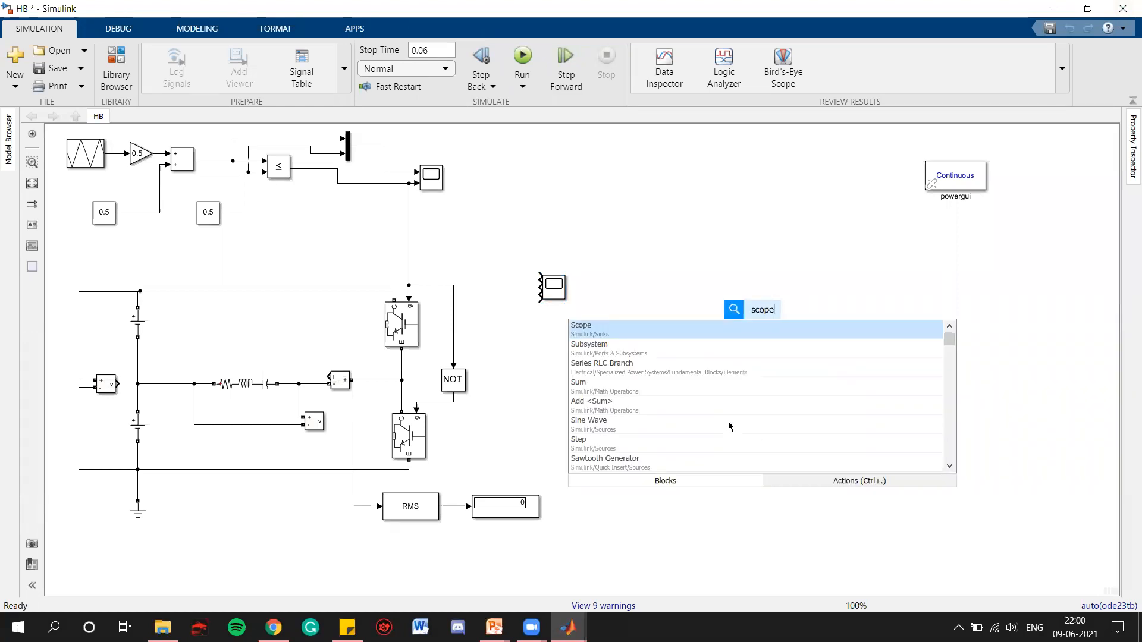
key("Return")
left_click_drag(768, 320, 662, 384)
Step: Set the new scope's number of input ports to 2
double_click(660, 372)
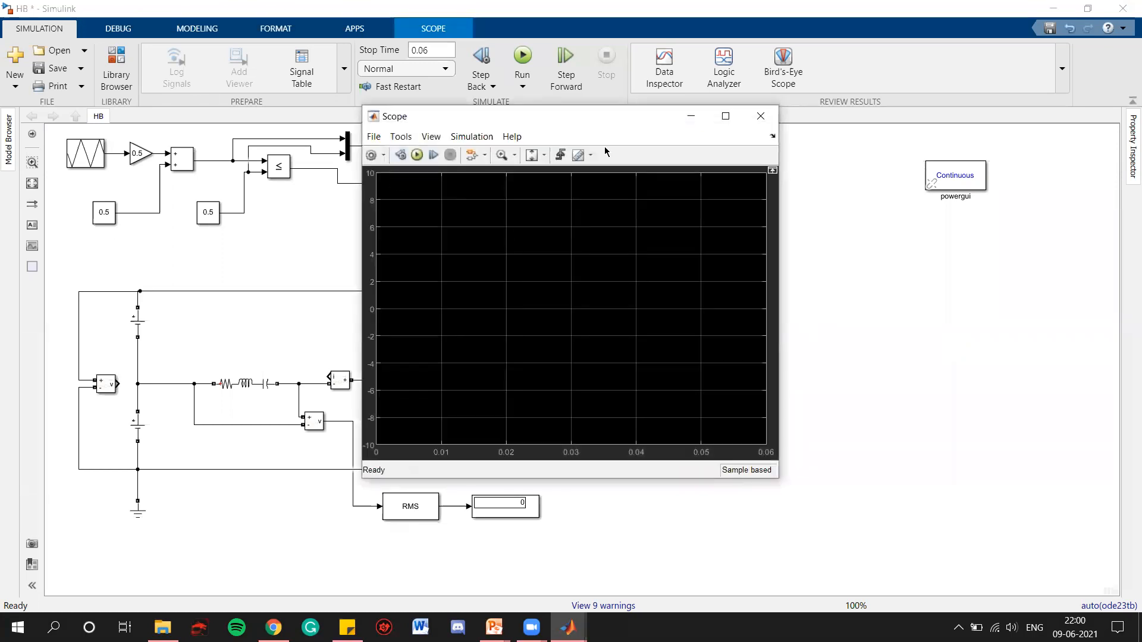
left_click(746, 105)
left_click(9, 45)
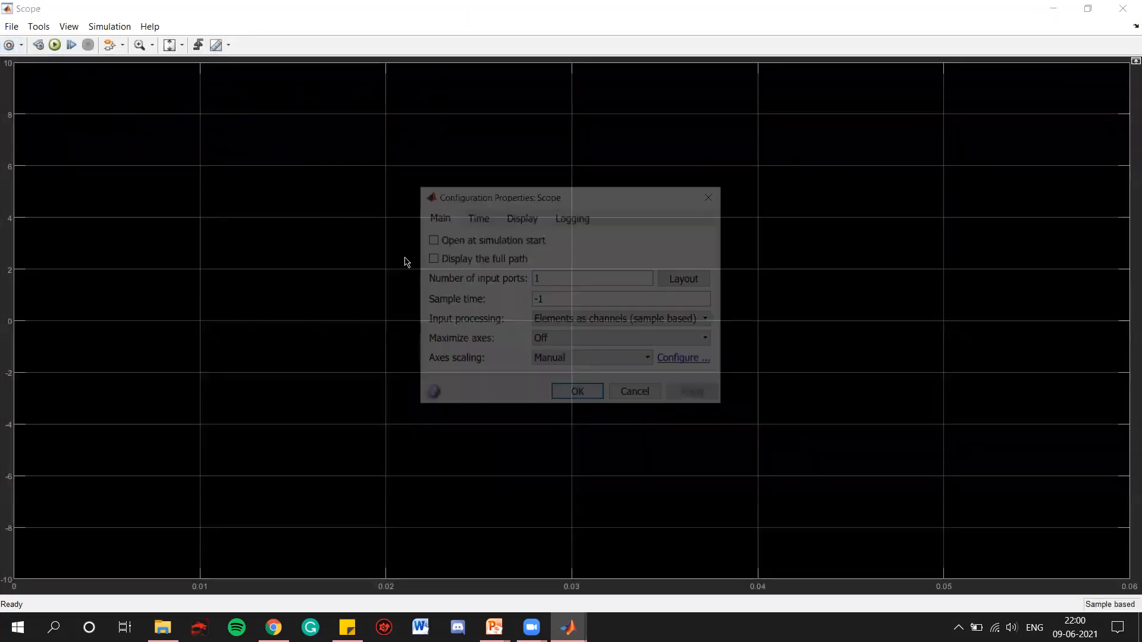
double_click(552, 278)
type("2")
left_click(697, 394)
left_click(579, 395)
left_click(1122, 8)
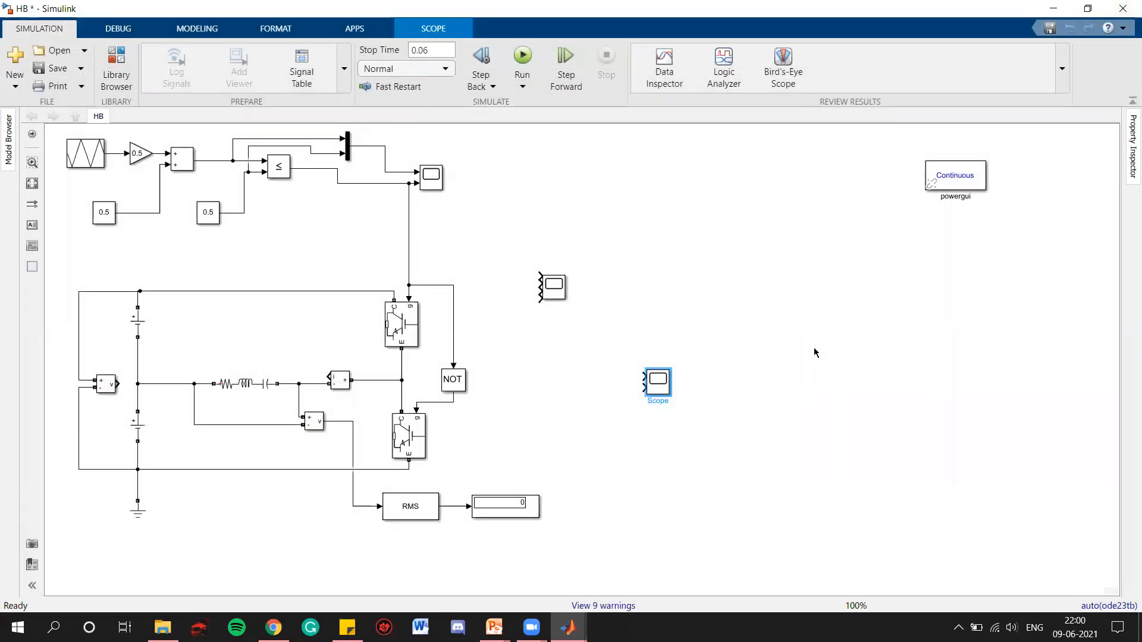
Step: Move the two-input scope farther away and enlarge the four-input scope so its ports are spread out
left_click_drag(648, 389, 708, 427)
left_click(558, 291)
left_click_drag(565, 301, 615, 384)
left_click(521, 270)
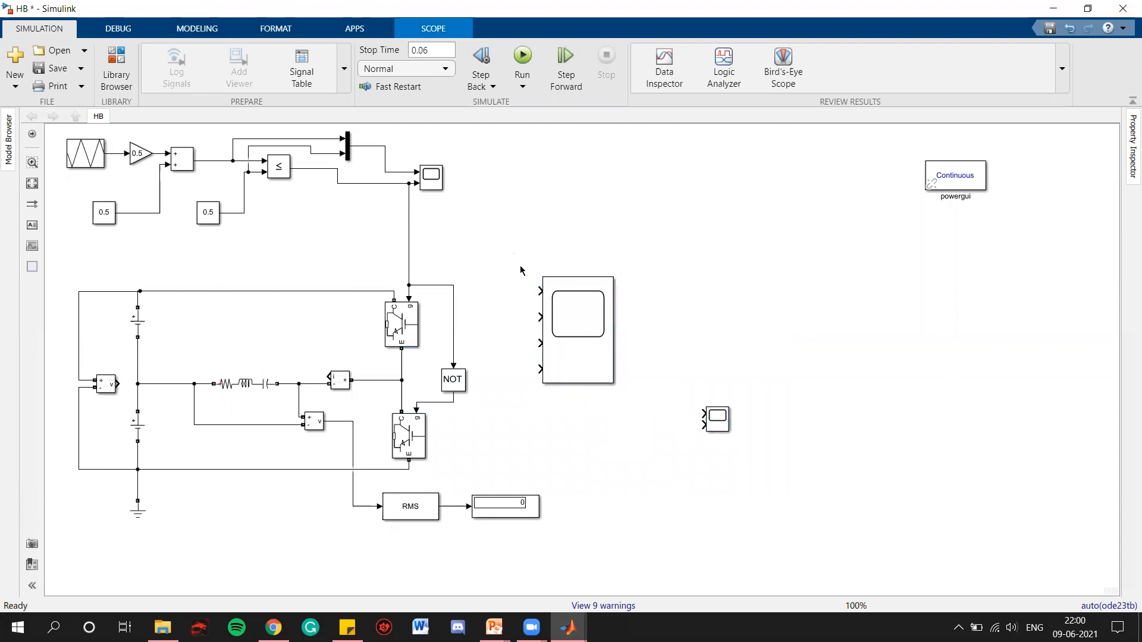
Step: Wire the four-input scope, in port order, to the upper gate signal, NOT output, load voltage measurement and current measurement
left_click_drag(537, 292, 409, 255)
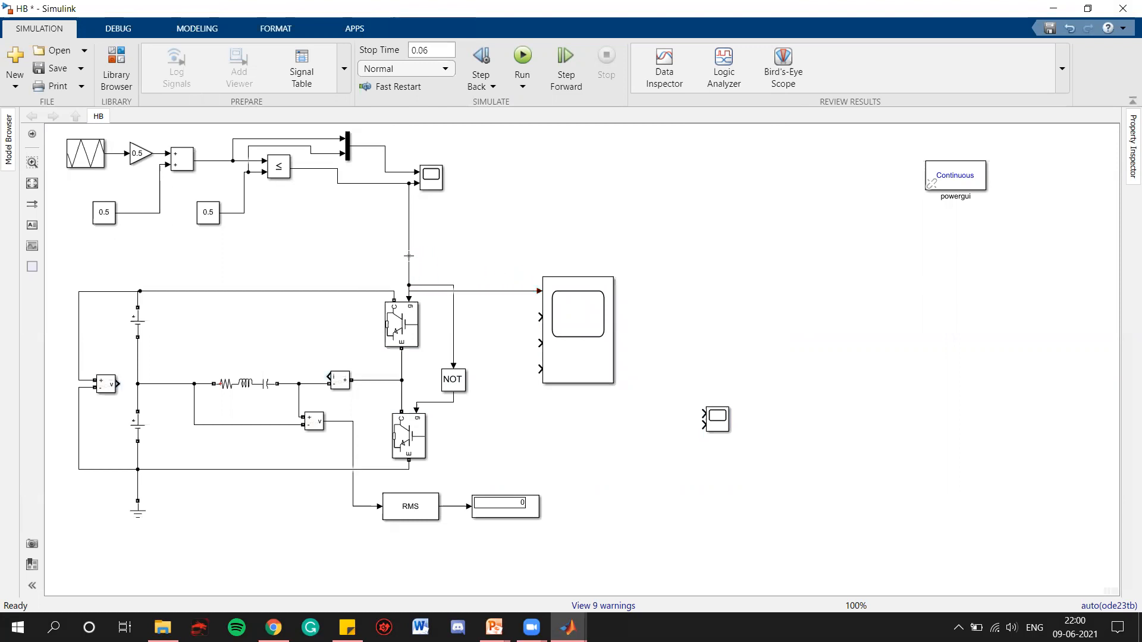
left_click_drag(497, 271, 454, 288)
key("Delete")
left_click(488, 315)
left_click_drag(528, 321, 457, 403)
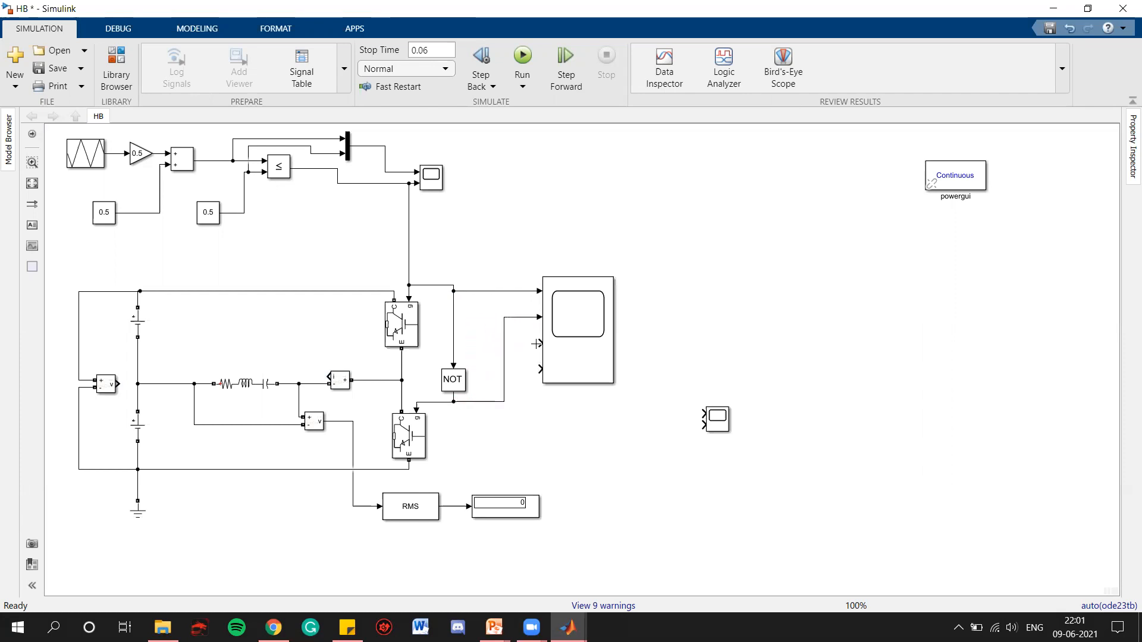
left_click_drag(537, 343, 364, 506)
left_click_drag(540, 369, 327, 374)
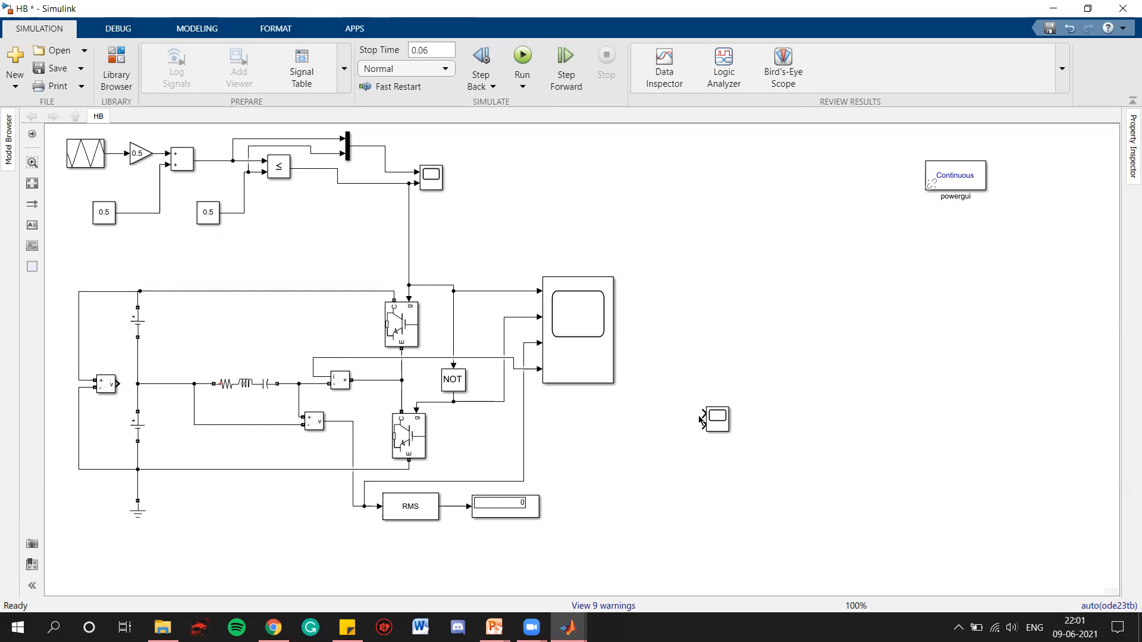
Step: Wire the two-input scope to the DC rail voltage and load voltage measurements, and tidy it beneath the four-input scope
left_click_drag(701, 412, 123, 384)
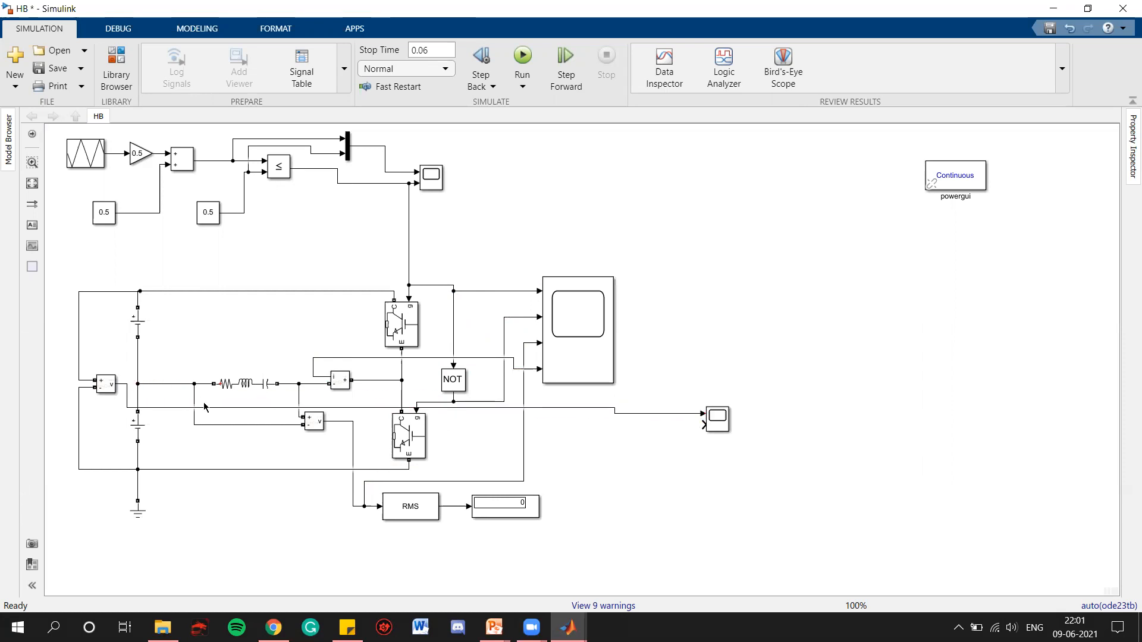
left_click_drag(704, 426, 525, 425)
left_click_drag(721, 425, 584, 425)
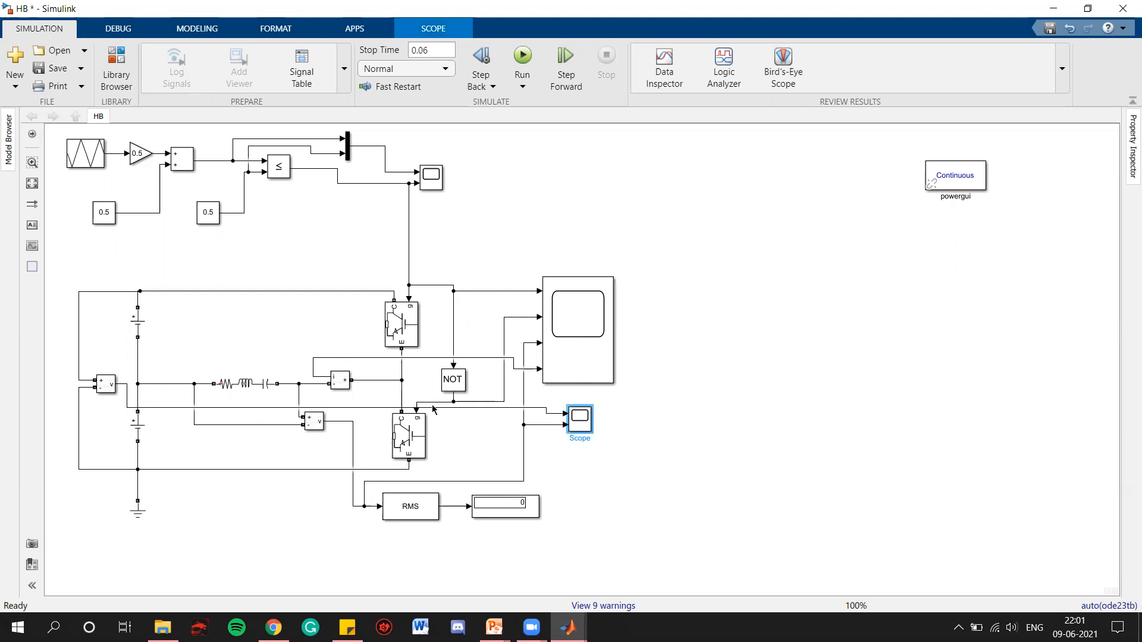
left_click_drag(431, 411, 429, 454)
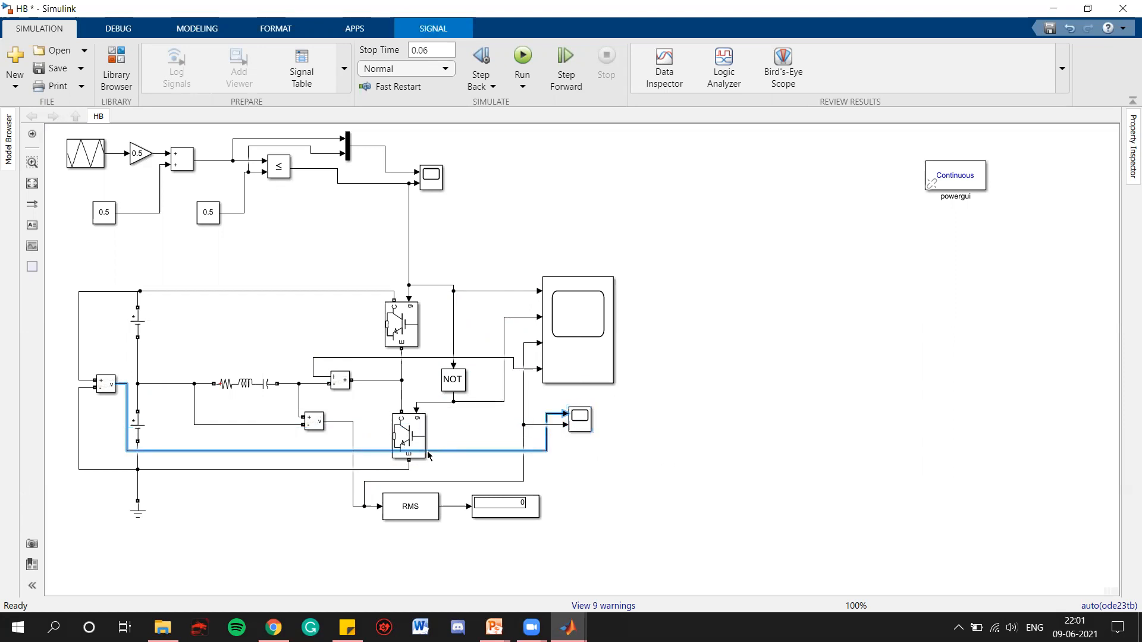
left_click(732, 487)
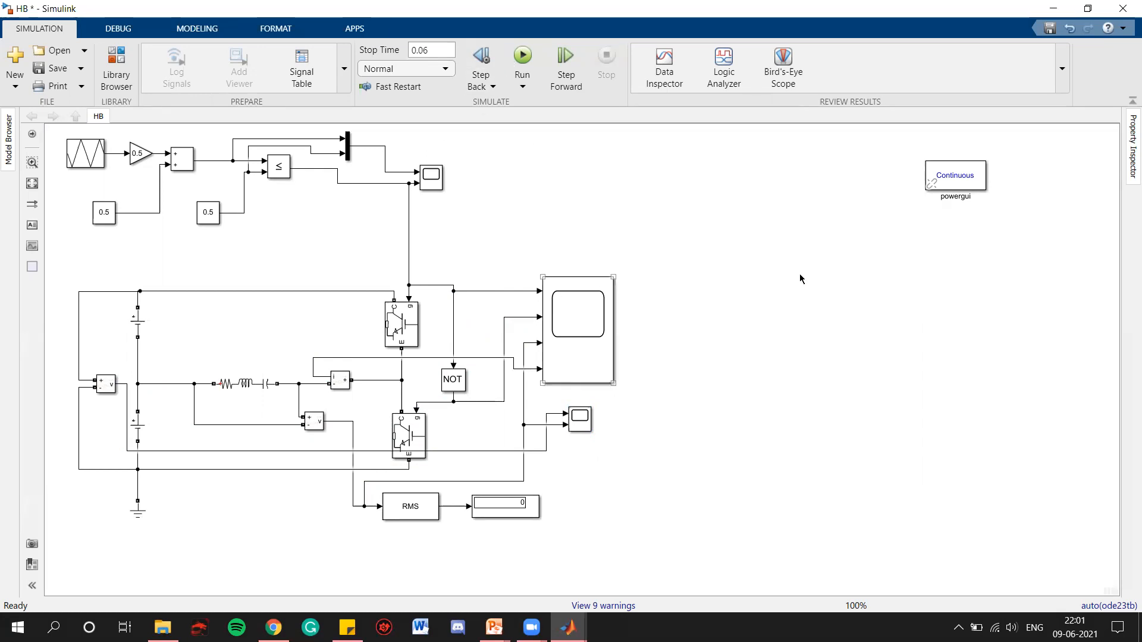
Step: Set the amplitude of both the upper and lower DC voltage sources to 50 V
double_click(132, 324)
type("50")
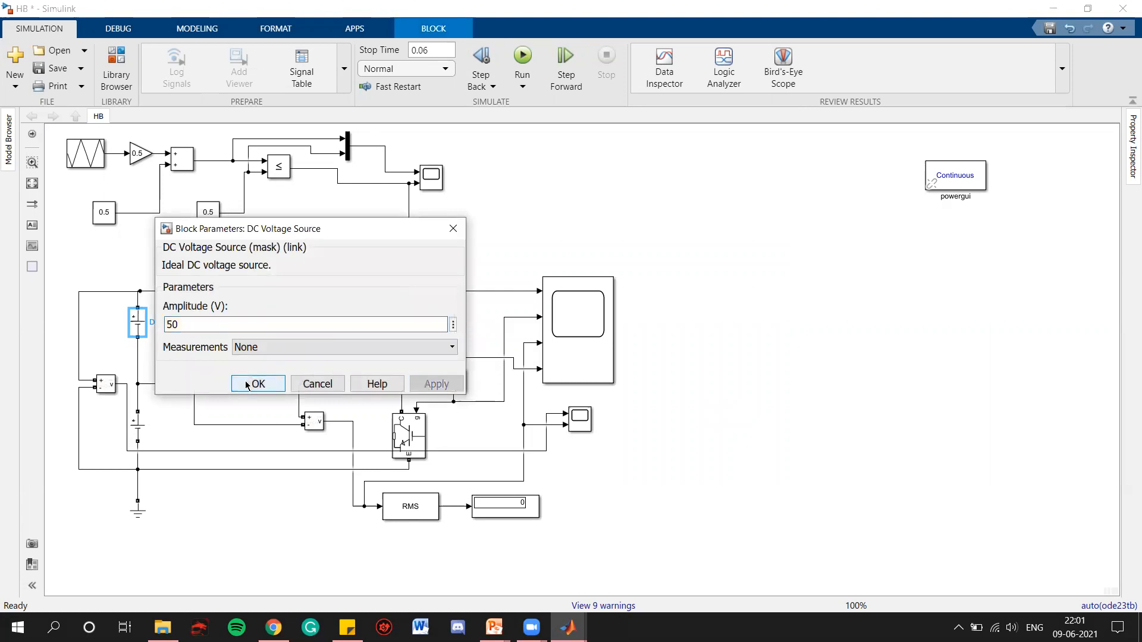
left_click(247, 385)
double_click(137, 427)
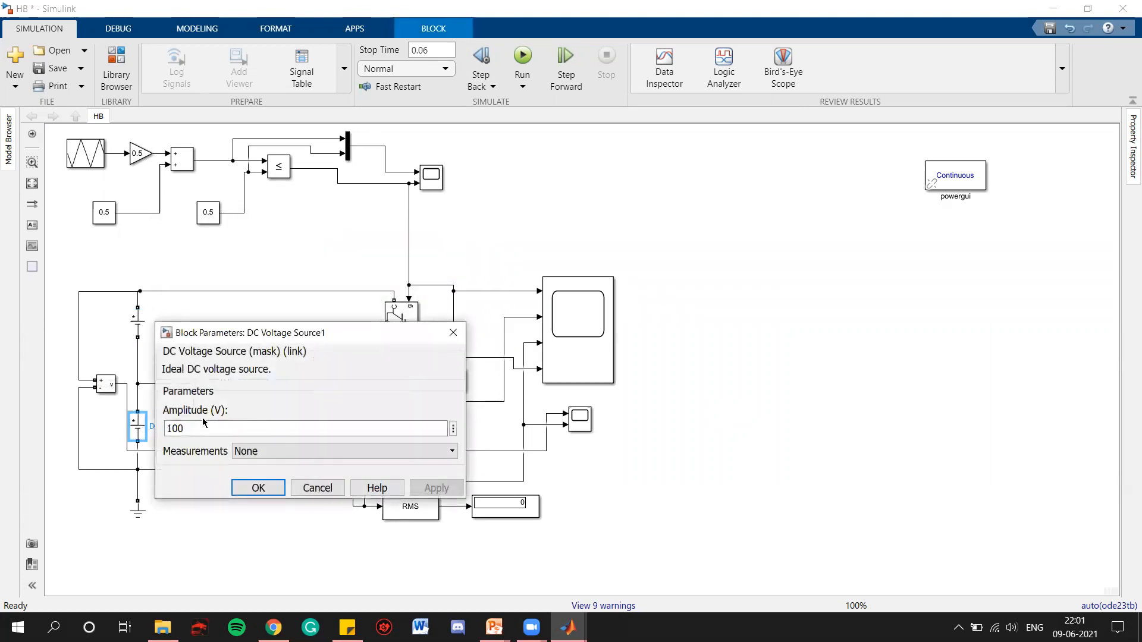
type("50")
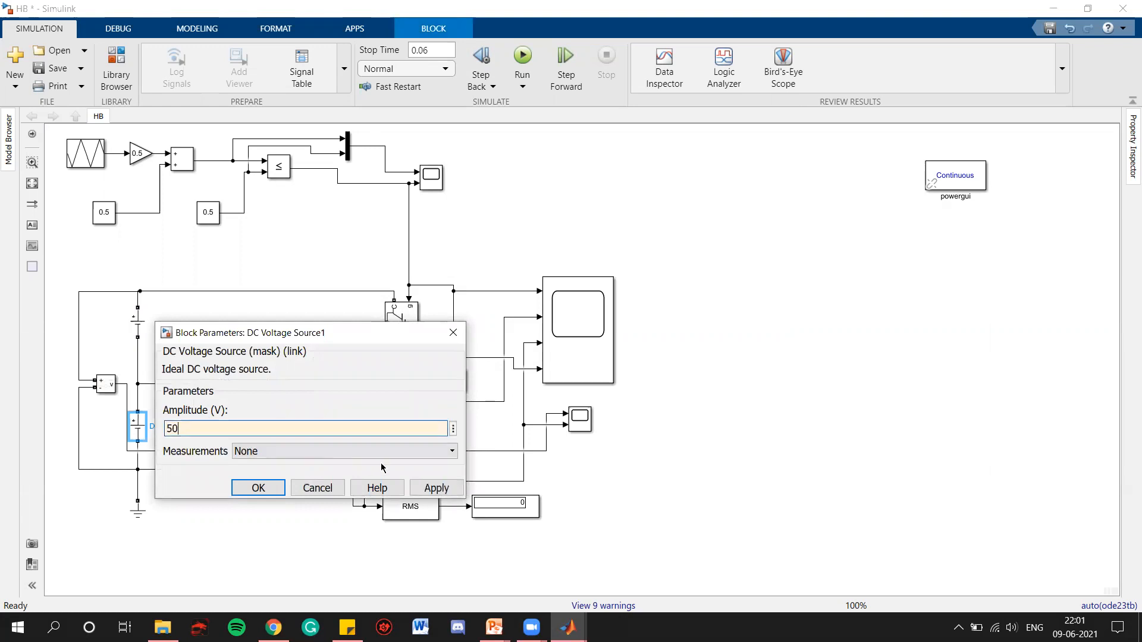
left_click(436, 488)
left_click(258, 488)
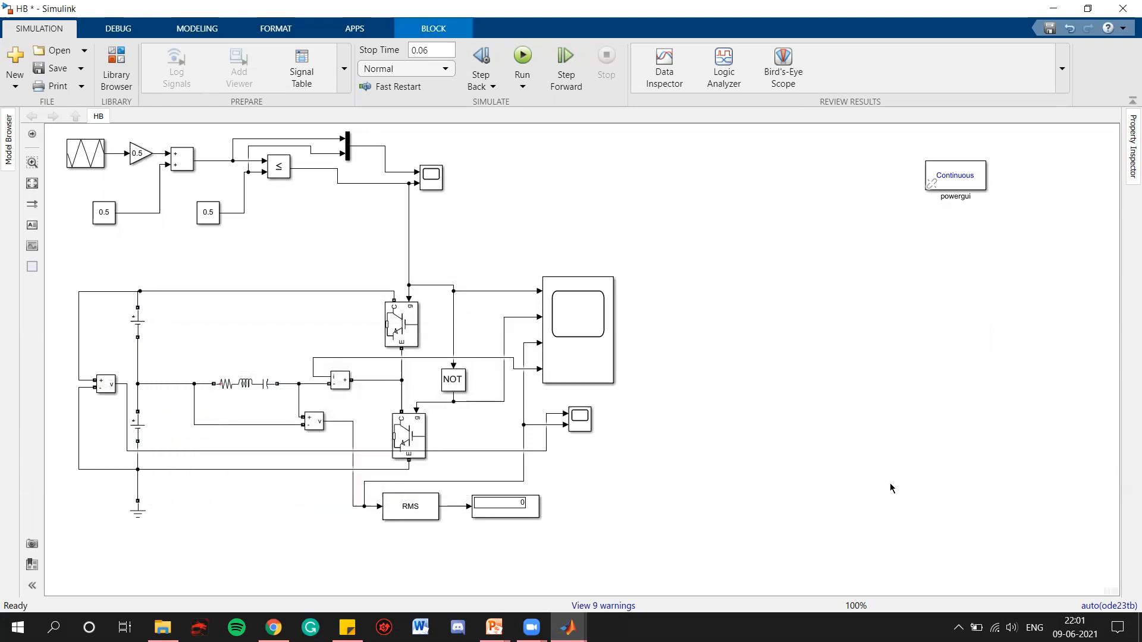
left_click(596, 246)
left_click(412, 419)
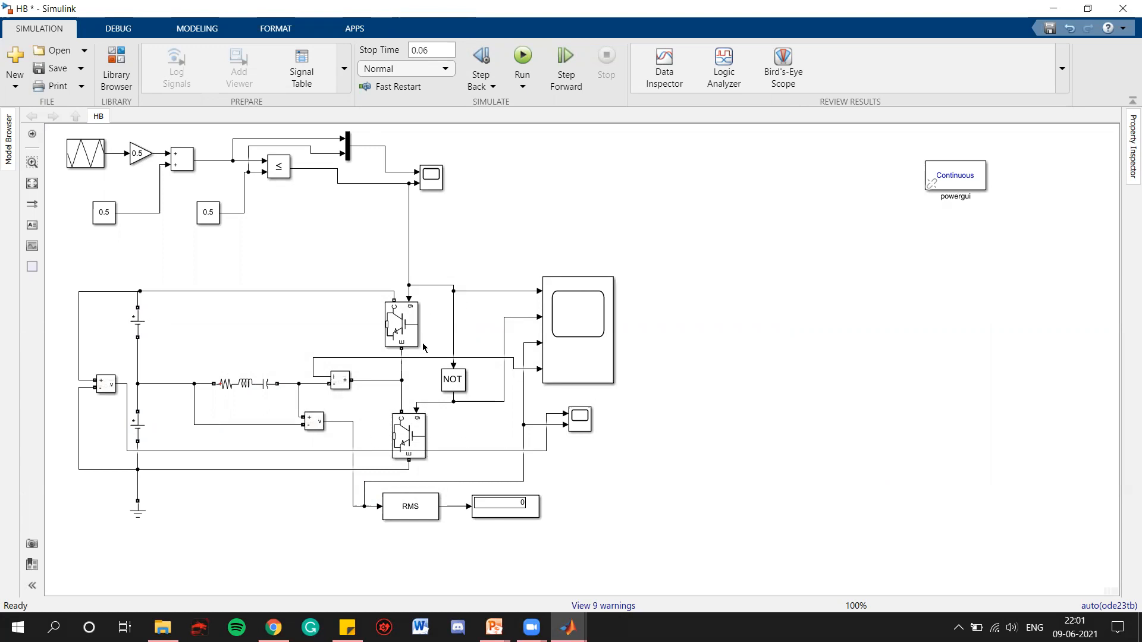
Step: Run the simulation and move the powergui block above the four-input scope
left_click(523, 60)
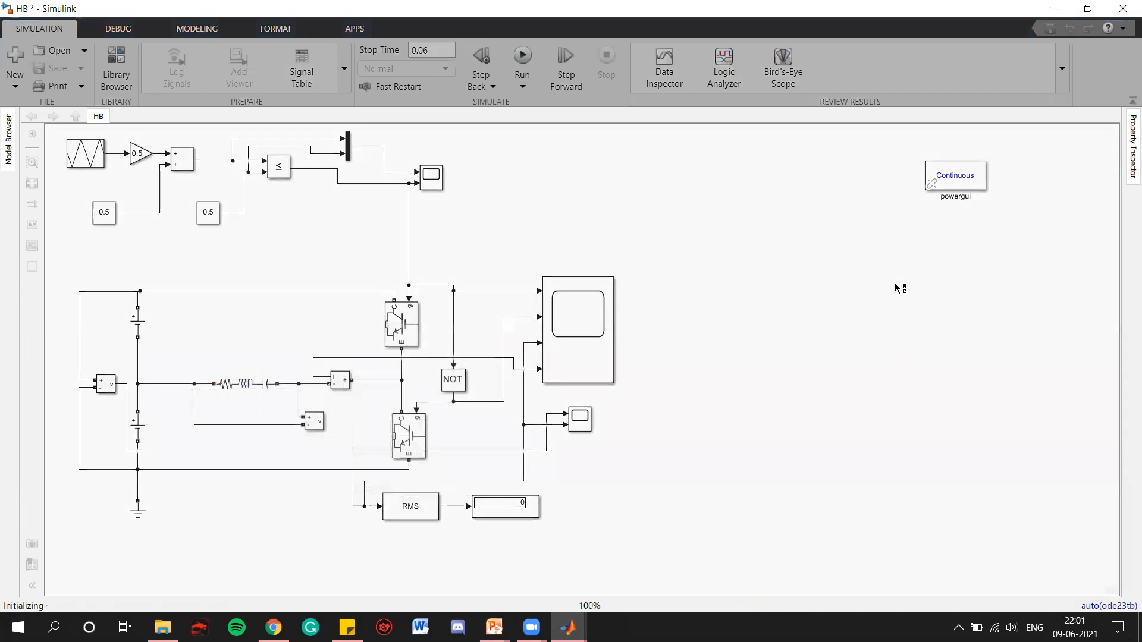
left_click_drag(952, 179, 567, 200)
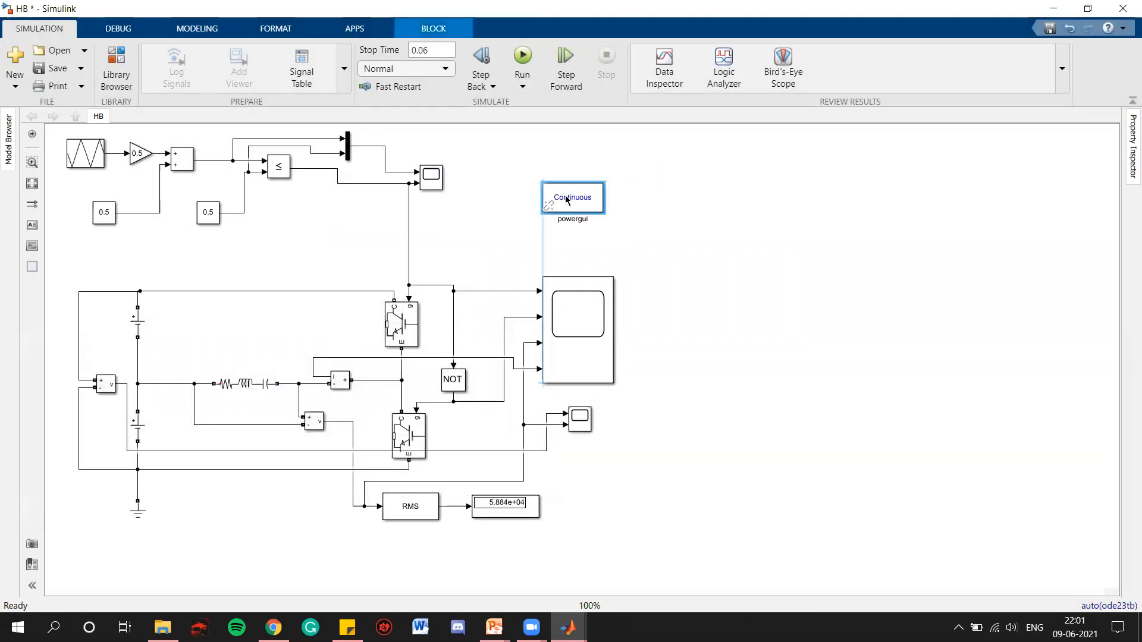
Step: Change the Series RLC Branch load to branch type R with a resistance of 10 ohms
double_click(253, 384)
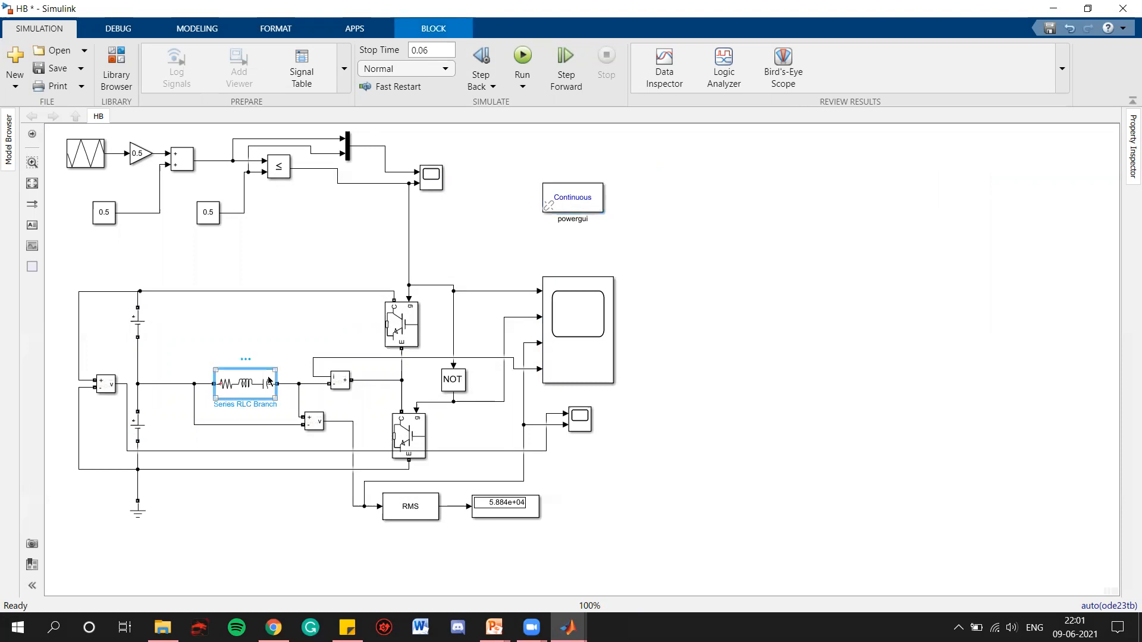
left_click(430, 312)
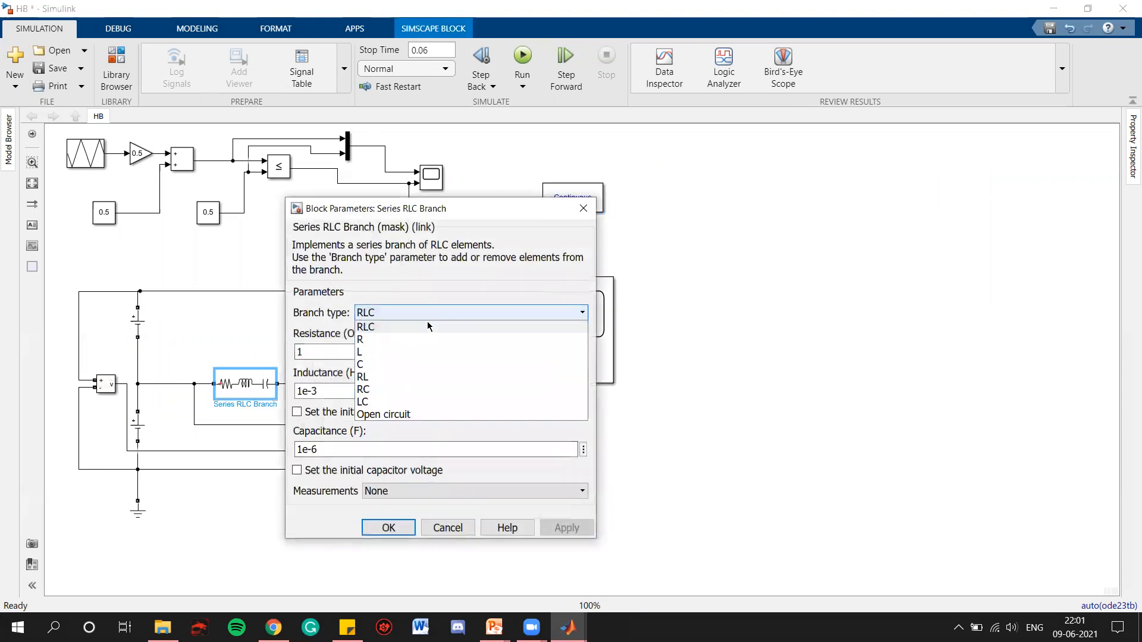
left_click(385, 339)
double_click(386, 351)
type("10")
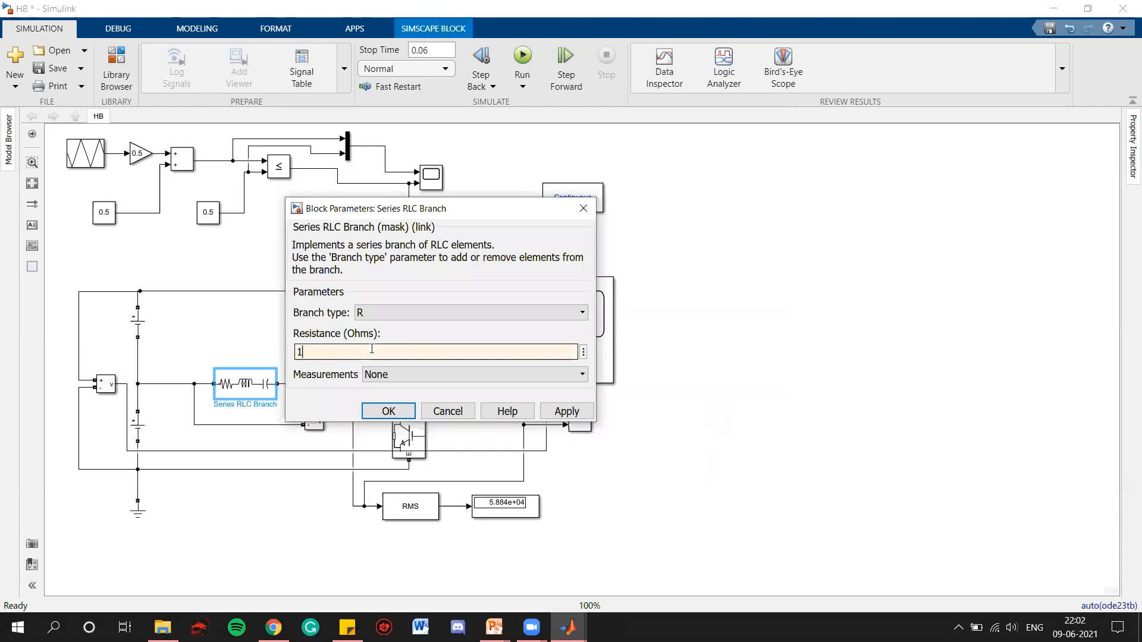
left_click(567, 411)
left_click(388, 411)
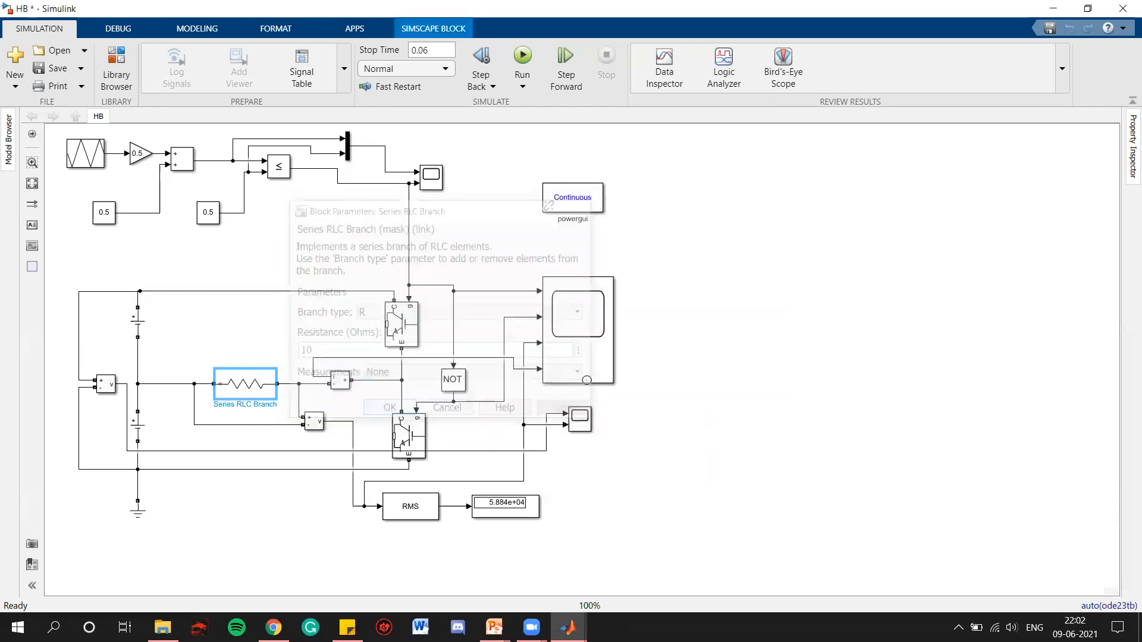
Step: Rerun the simulation and examine the RMS value on the Display and the waveforms on the two-input scope
left_click(32, 183)
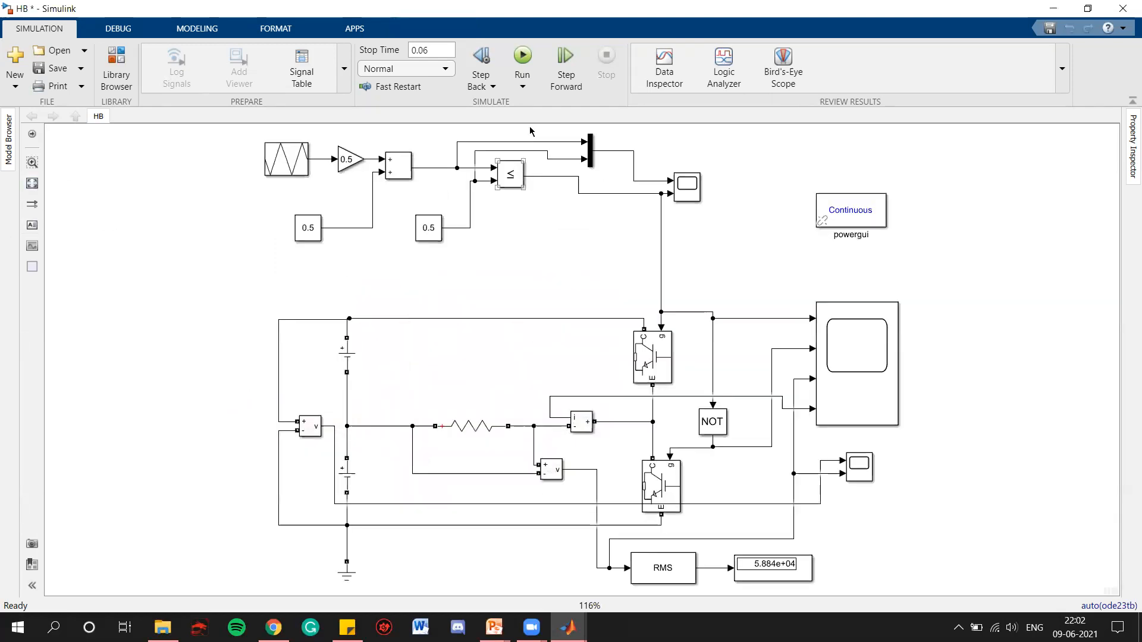
left_click(522, 56)
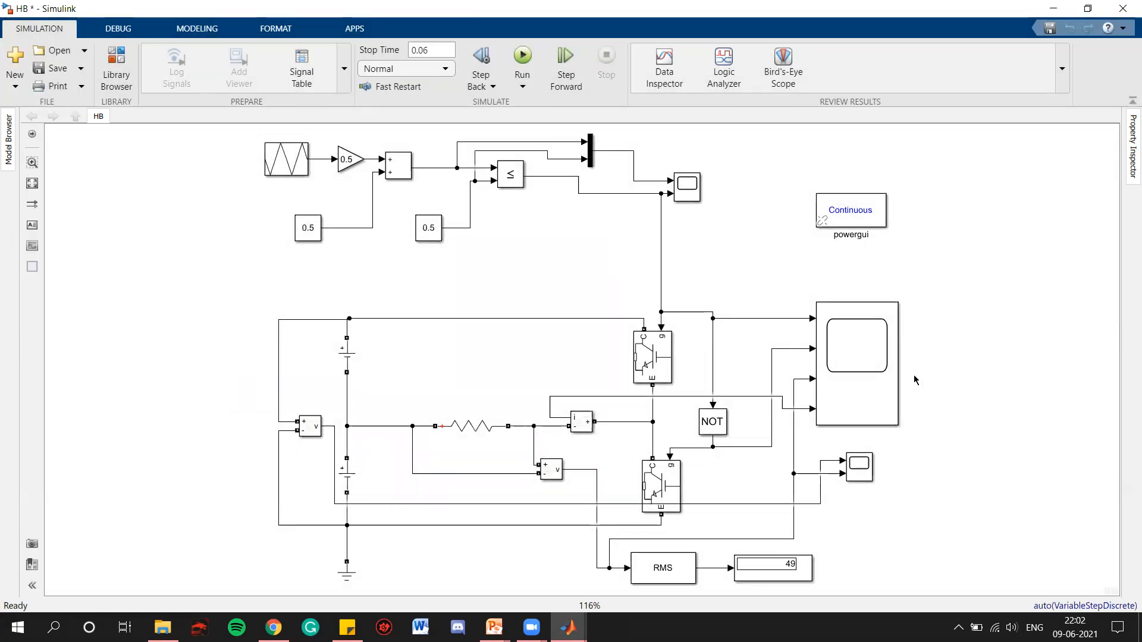
scroll(804, 578, "up", 7)
left_click(773, 573)
left_click(32, 183)
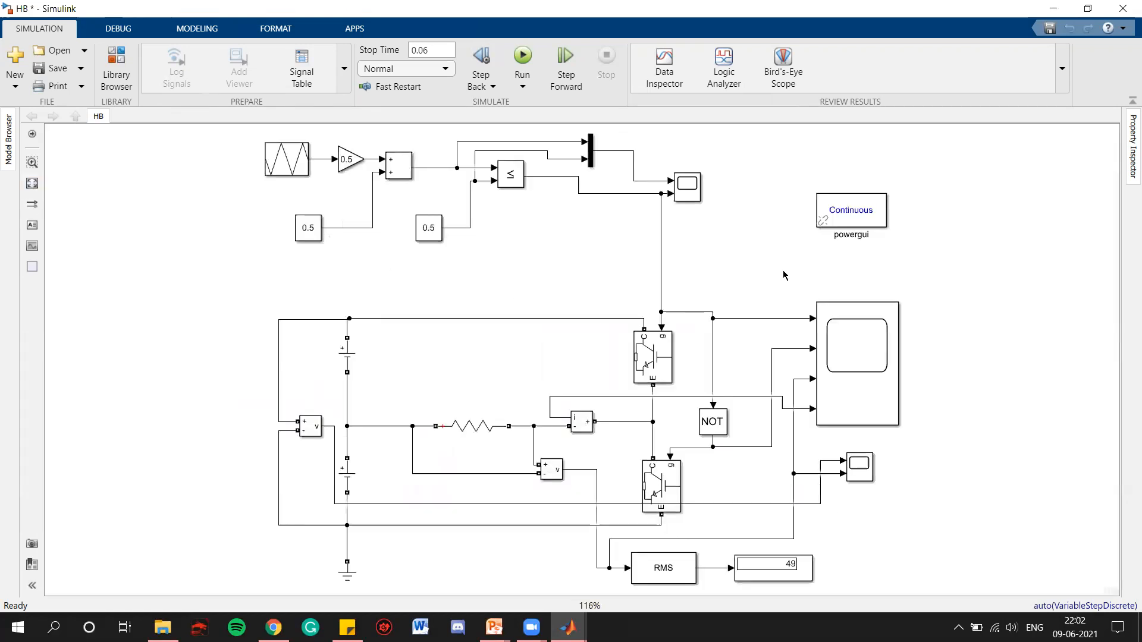
left_click(859, 467)
double_click(859, 467)
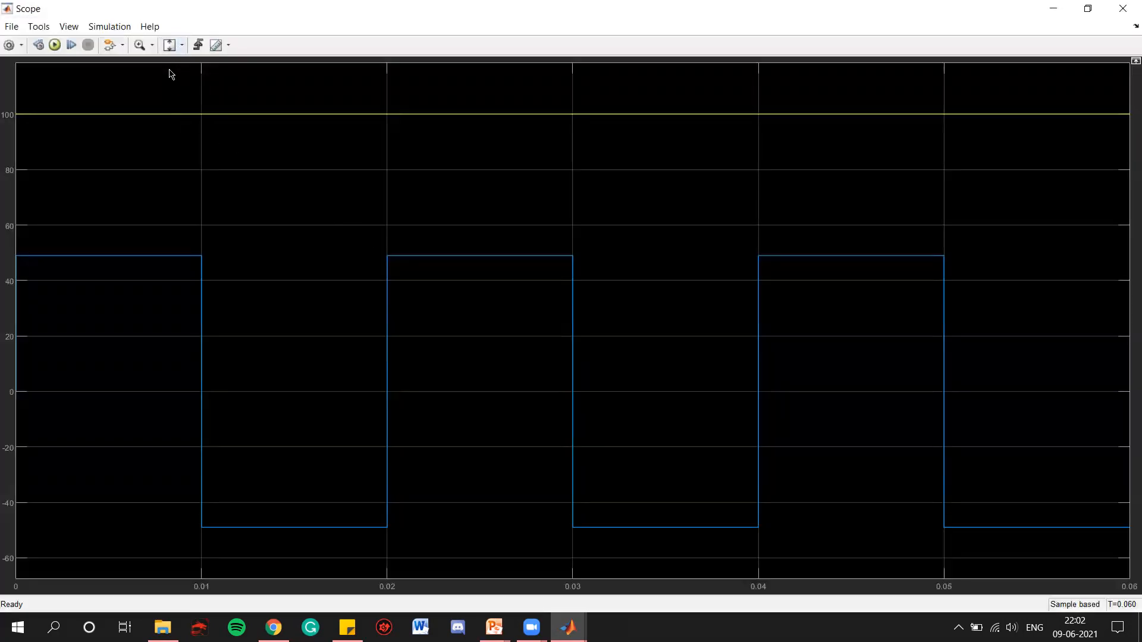
Step: Scale both the X and Y axes limits of the two-input scope to its waveforms, examine them and close the scope
left_click(182, 45)
left_click(171, 83)
key("XF86MonBrightnessUp")
key("XF86MonBrightnessUp")
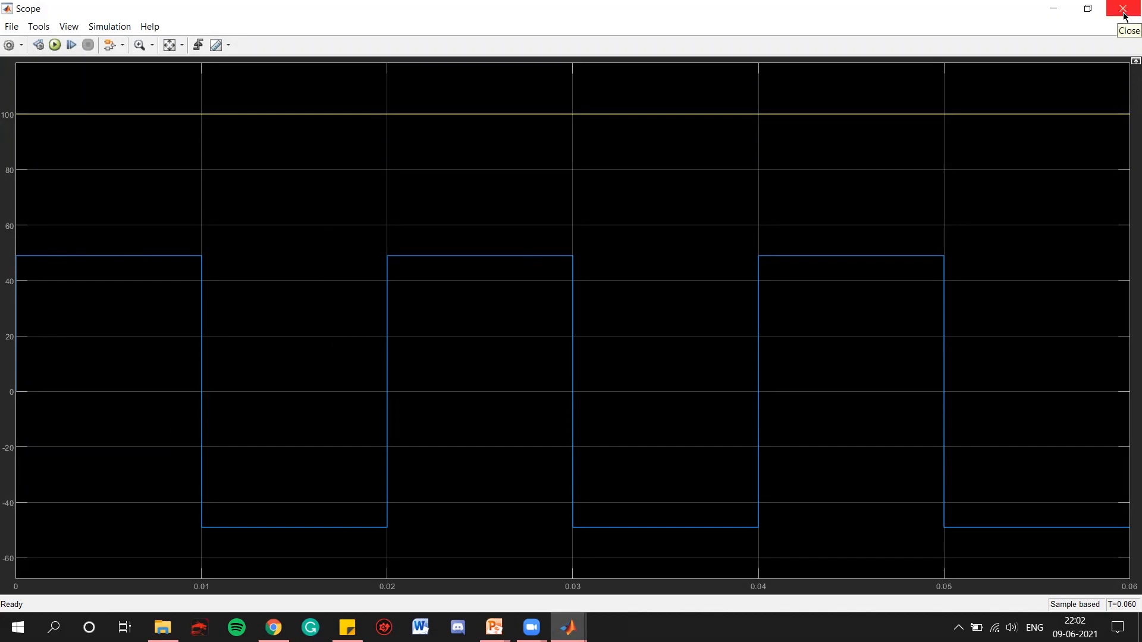
left_click(1124, 12)
Step: Fit both axes of the four-input scope to its data, and examine the carrier and PWM waveforms on the control circuit's scope
double_click(875, 376)
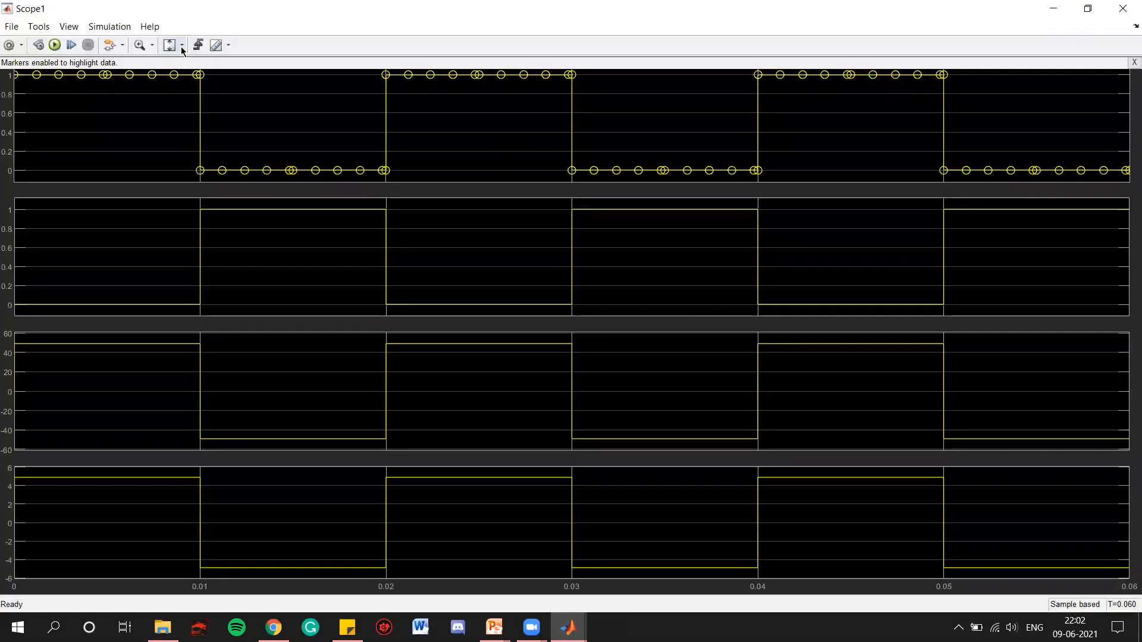
left_click(181, 50)
left_click(176, 86)
left_click(1124, 8)
left_click(967, 298)
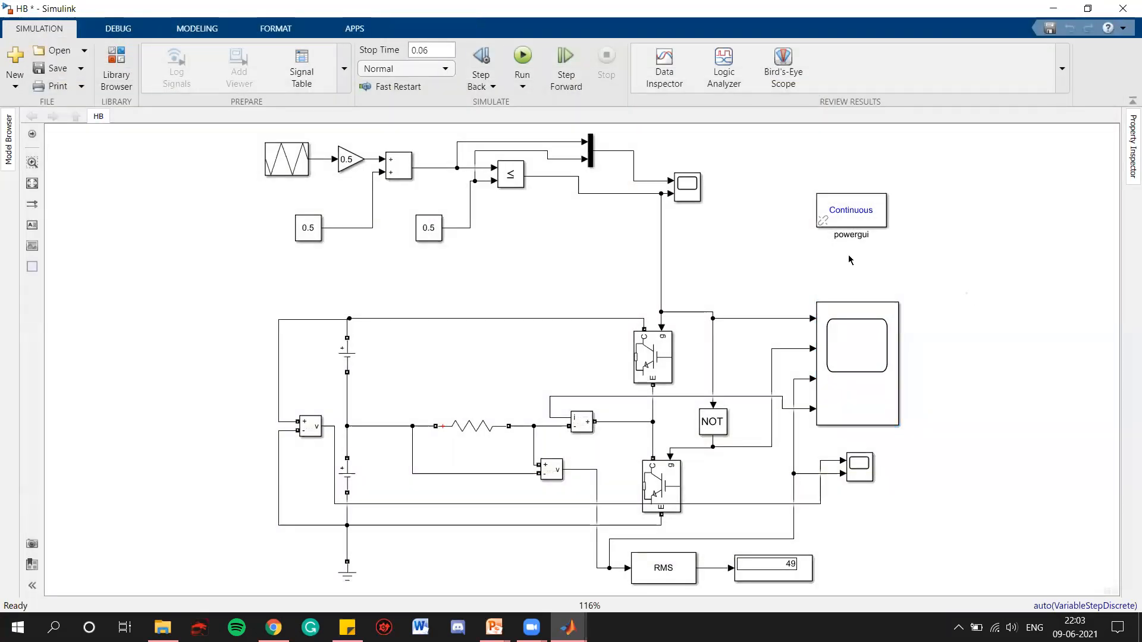
double_click(689, 188)
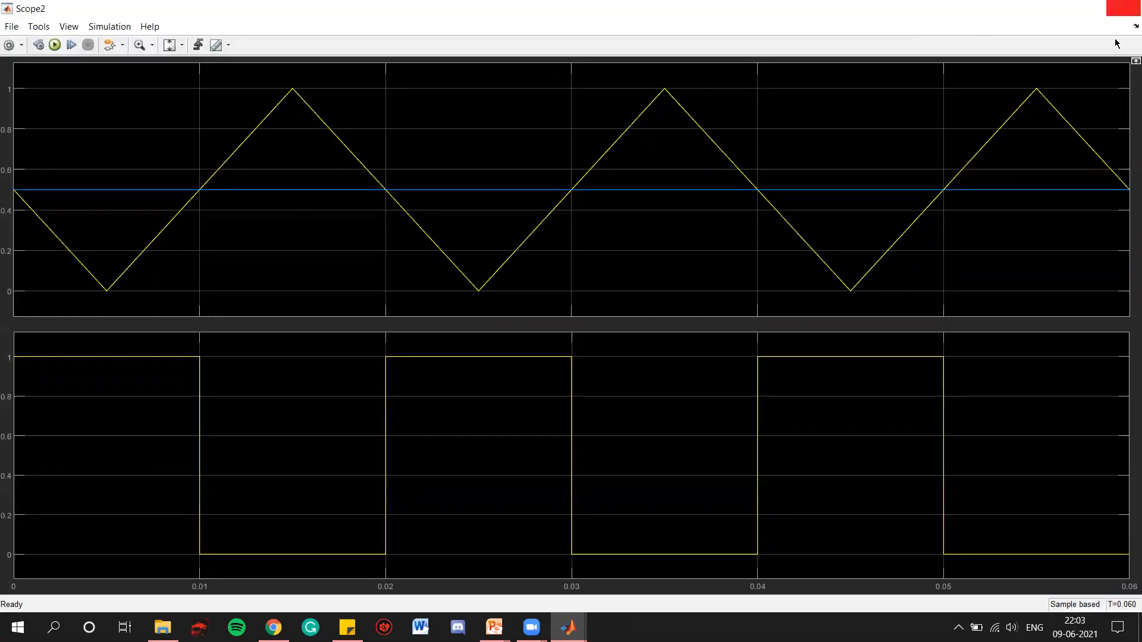
left_click(1123, 9)
Step: Reconnect the four-input scope's first input with a direct branch from the upper IGBT's gate signal line
left_click(761, 319)
key("Delete")
mouse_move(813, 319)
left_mouse_down()
mouse_move(671, 298)
mouse_move(655, 251)
mouse_move(660, 265)
left_mouse_up()
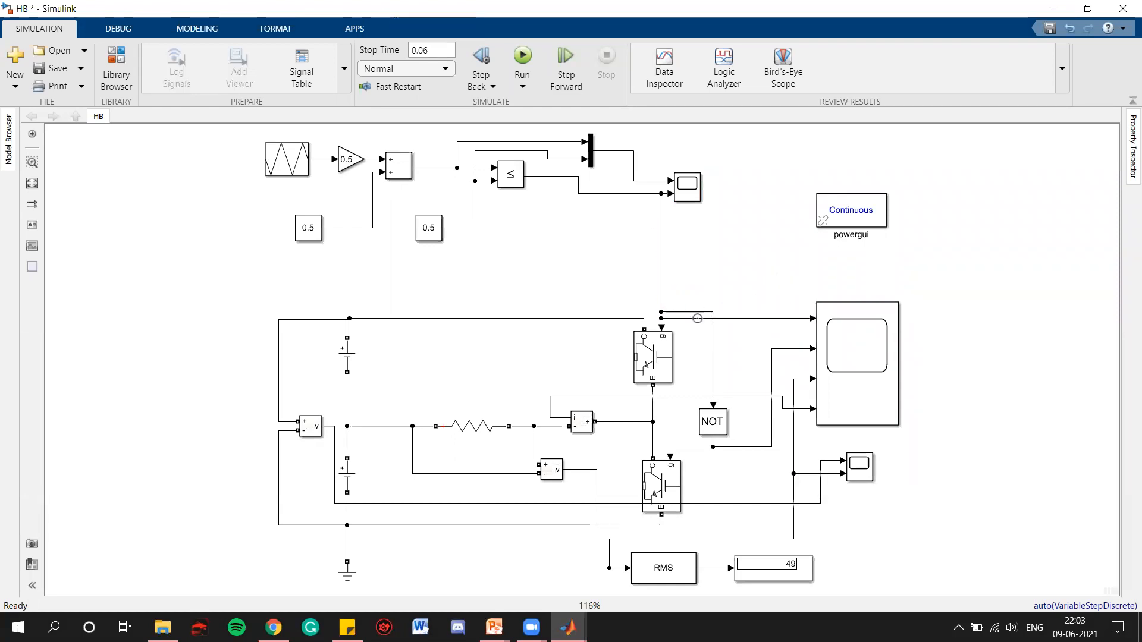
Step: Rerun the simulation and open the four-input scope to check it, closing it again
left_click(524, 55)
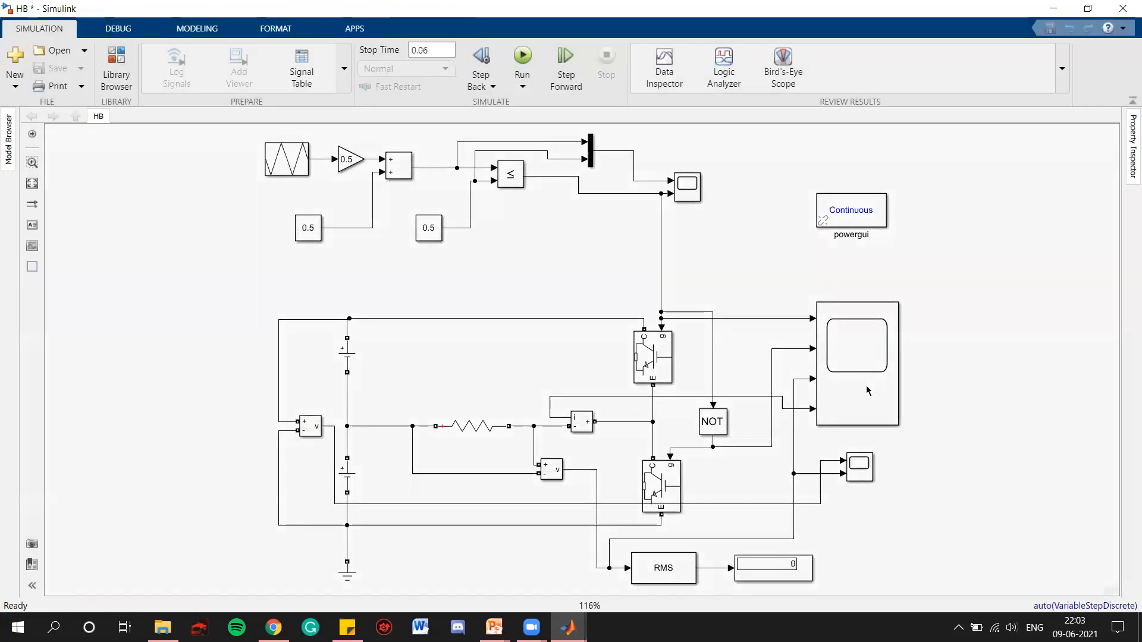
double_click(867, 389)
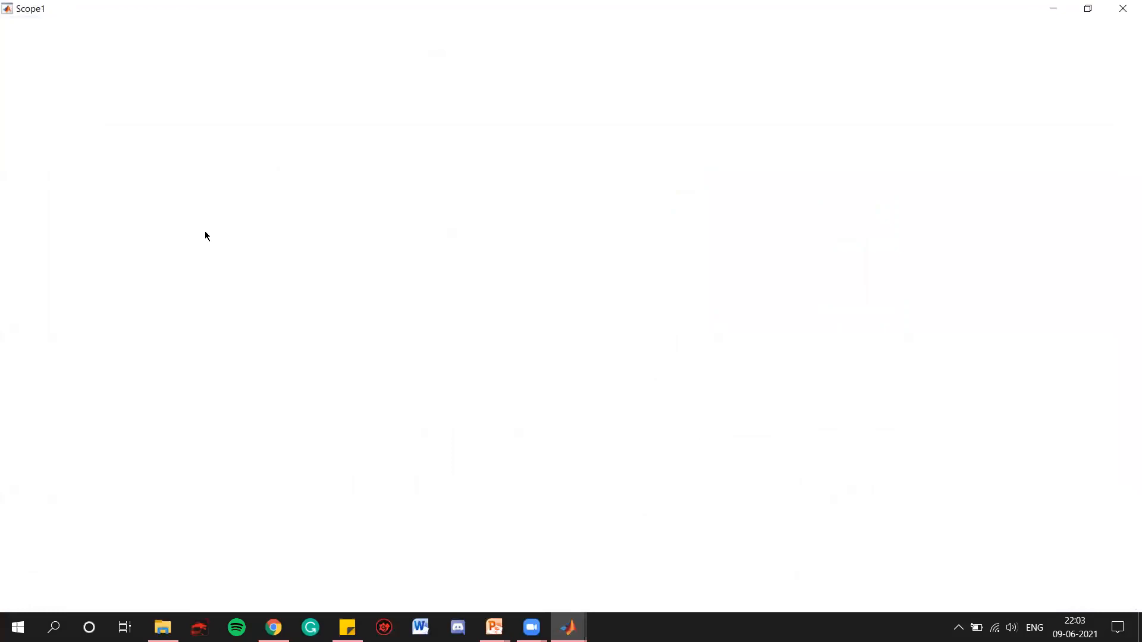
left_click(1123, 8)
left_click(959, 278)
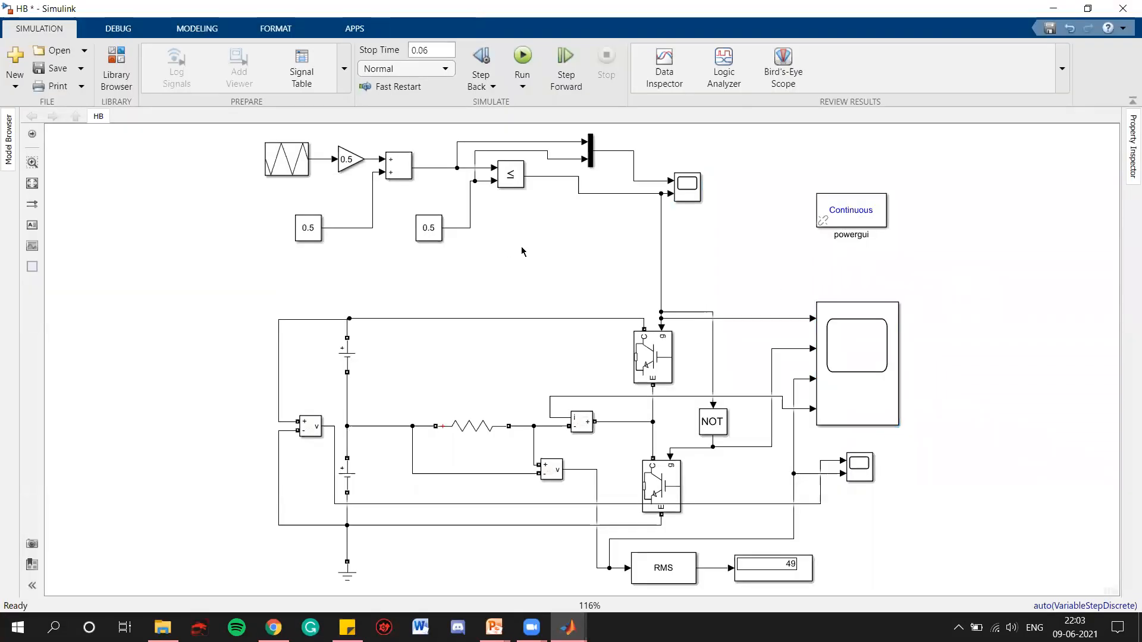
left_click(850, 400)
left_click(505, 487)
left_click(878, 311)
left_click(959, 308)
Step: Switch to the PowerPoint slideshow and advance from the component list to the closing slide
key("alt+Tab")
key("alt+Tab")
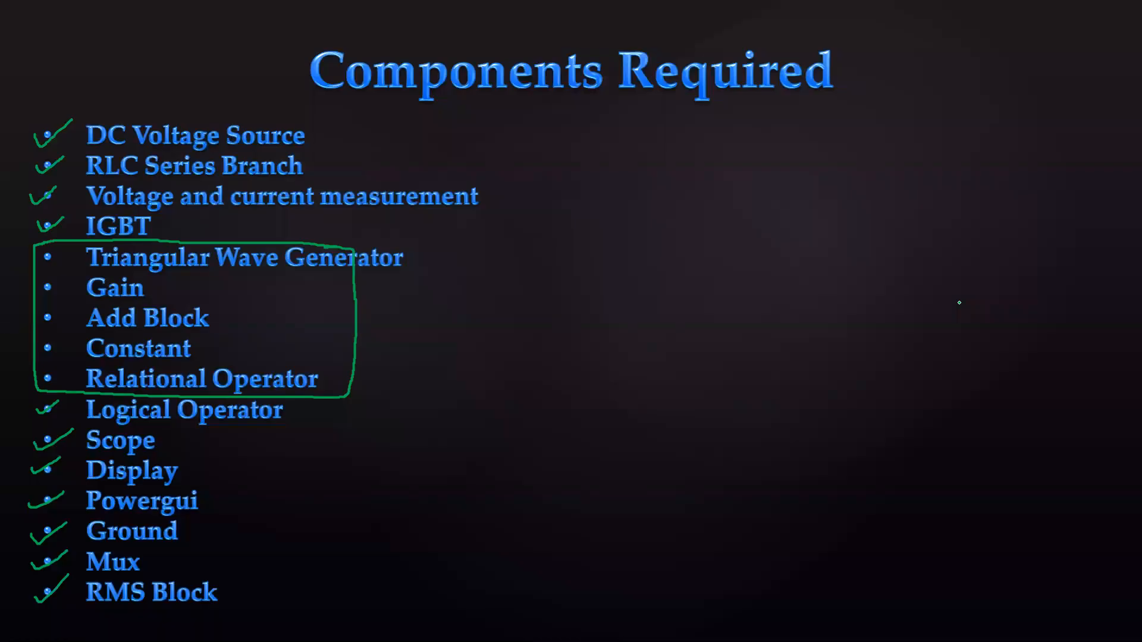
key("Right")
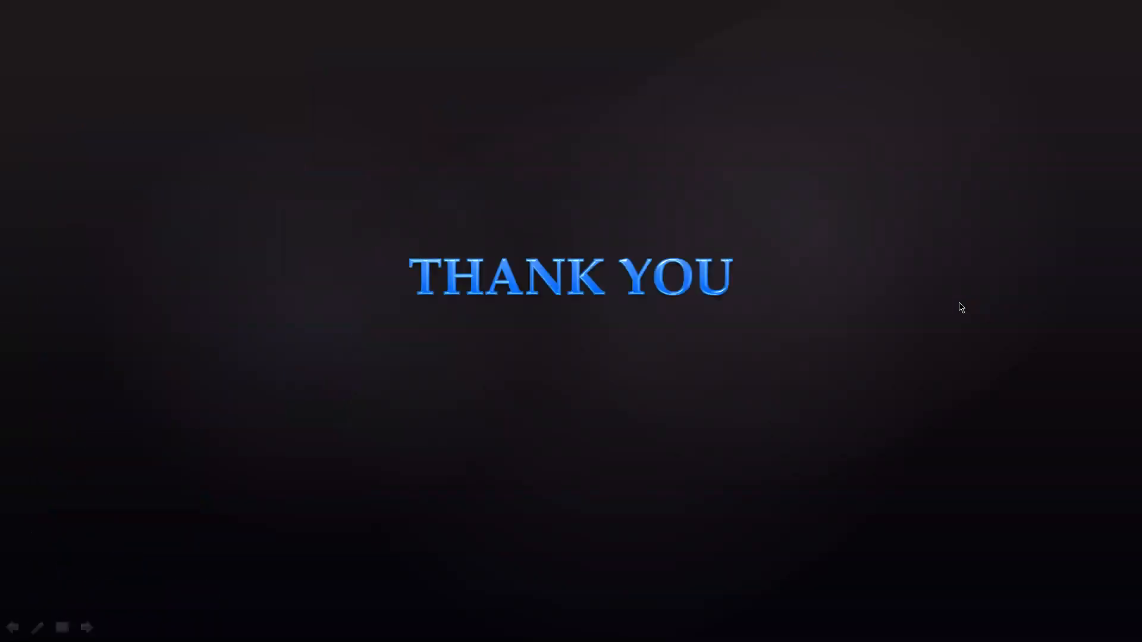